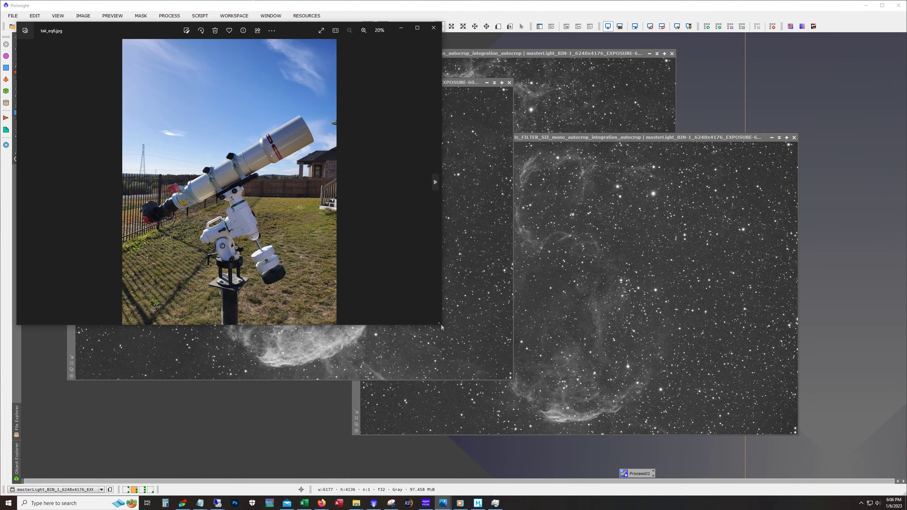
Enlarge the Windows Photos viewer, then minimize it to get back to PixInsight.
{"action": "left_click_drag", "start_coordinate": [441, 328], "coordinate": [828, 467]}
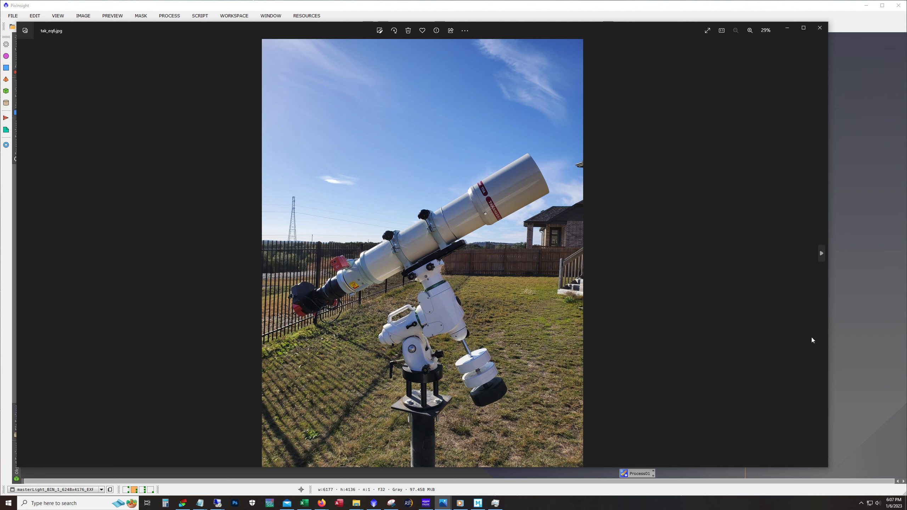
{"action": "left_click", "coordinate": [782, 31]}
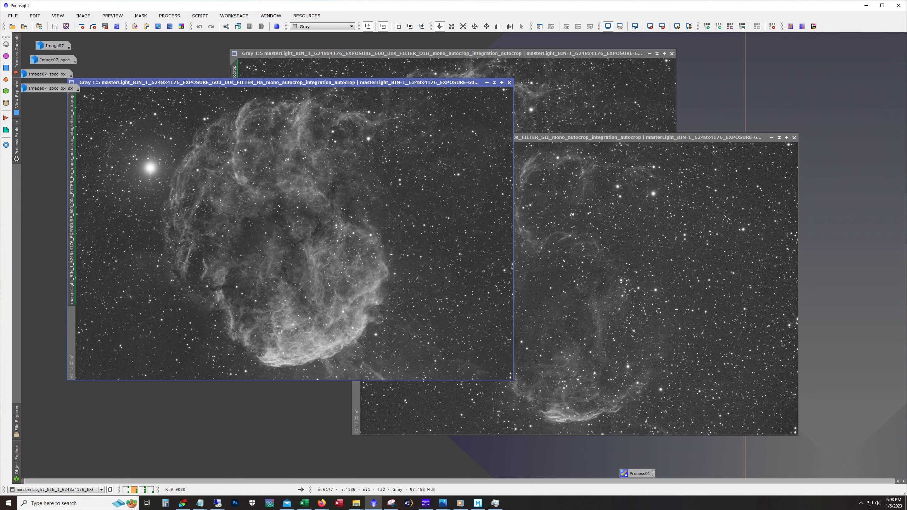
Rearrange the Ha, OIII and SII windows, ending with SII in front at the top centre.
{"action": "left_click_drag", "start_coordinate": [291, 83], "coordinate": [332, 62]}
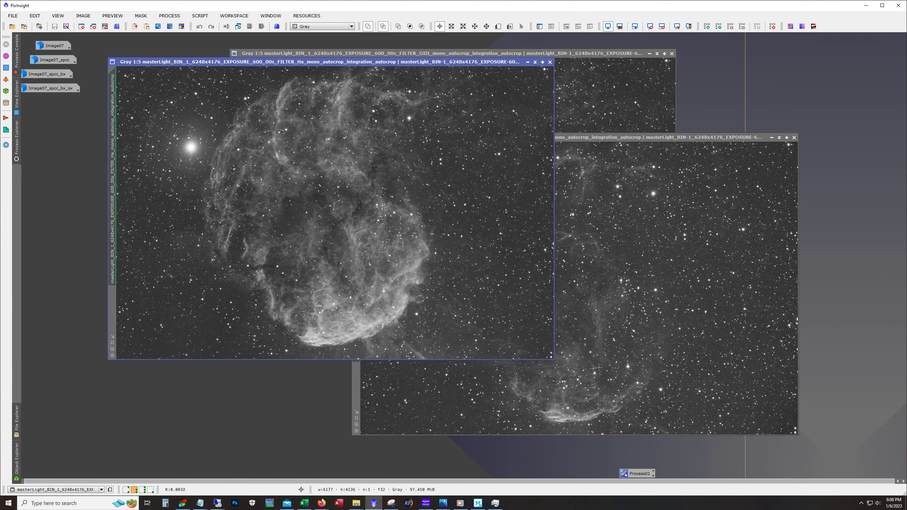
{"action": "left_click", "coordinate": [654, 245]}
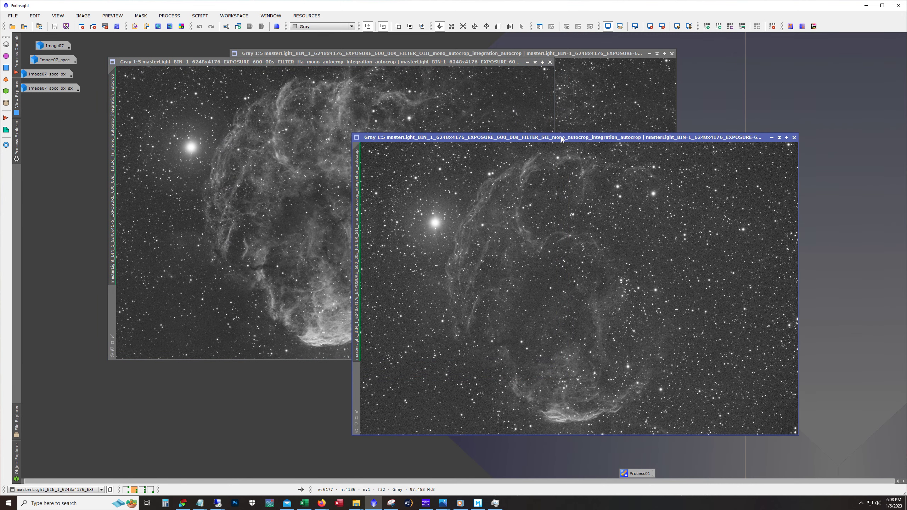
{"action": "left_click_drag", "start_coordinate": [563, 138], "coordinate": [519, 125]}
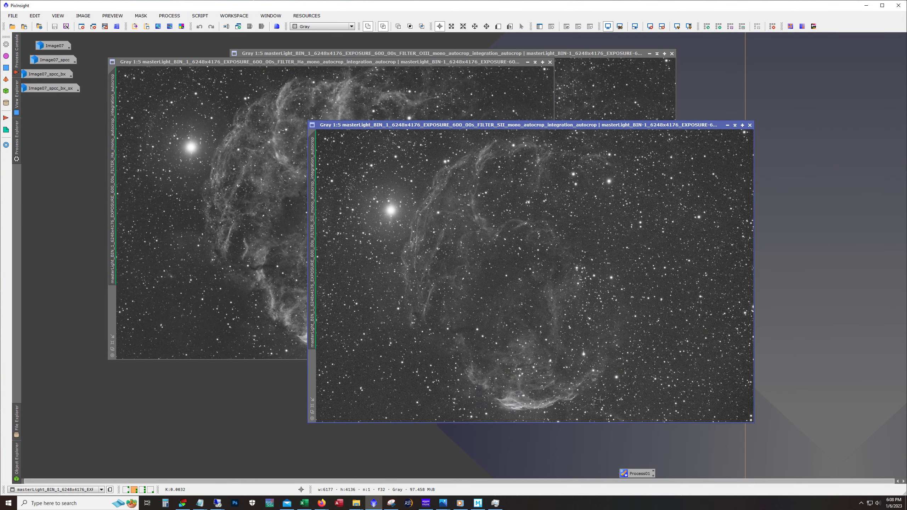
{"action": "left_click_drag", "start_coordinate": [474, 127], "coordinate": [597, 166]}
{"action": "left_click", "coordinate": [495, 70]}
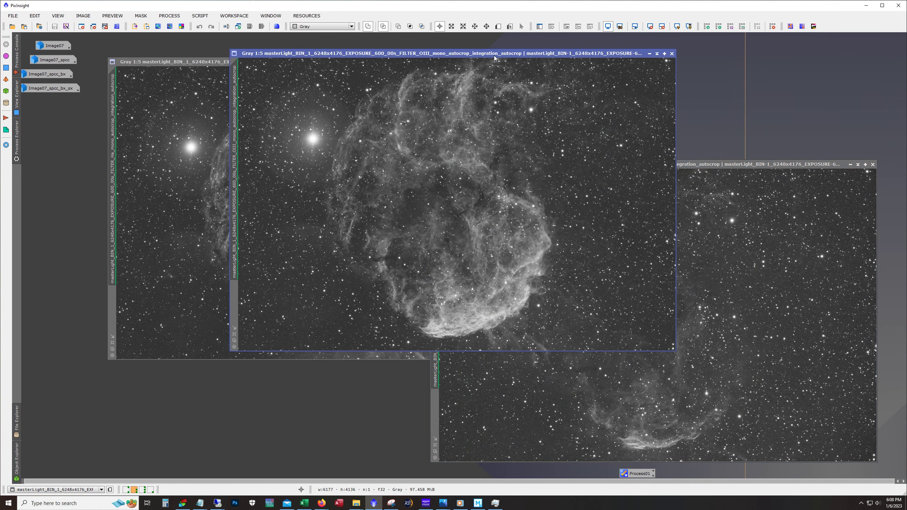
{"action": "left_click_drag", "start_coordinate": [489, 55], "coordinate": [350, 102]}
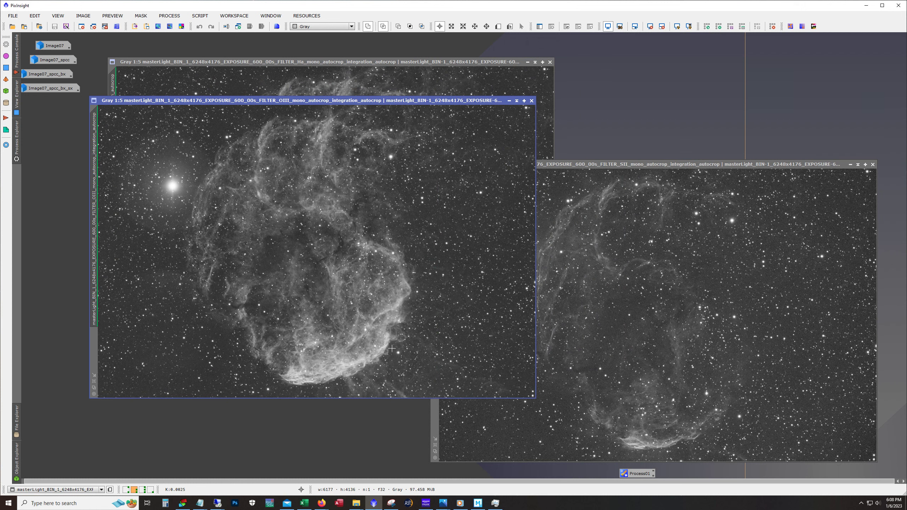
{"action": "left_click", "coordinate": [602, 171]}
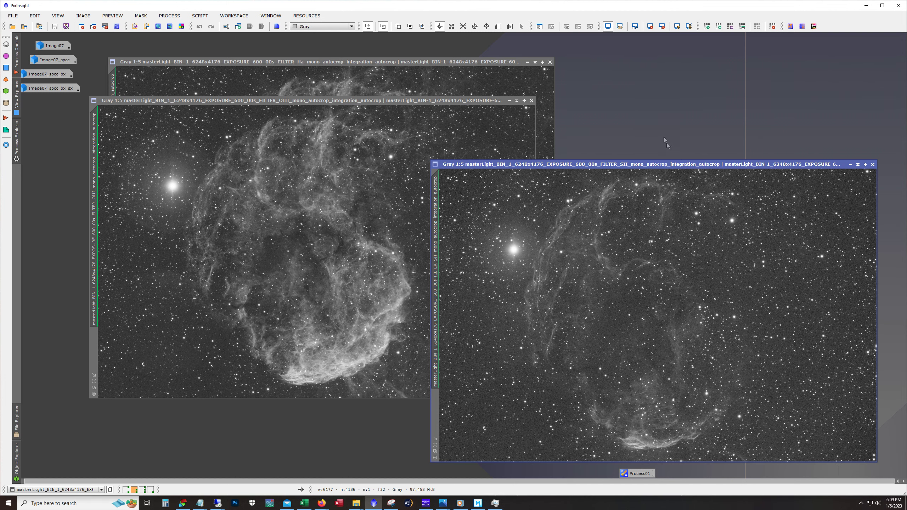
{"action": "left_click_drag", "start_coordinate": [679, 164], "coordinate": [441, 62]}
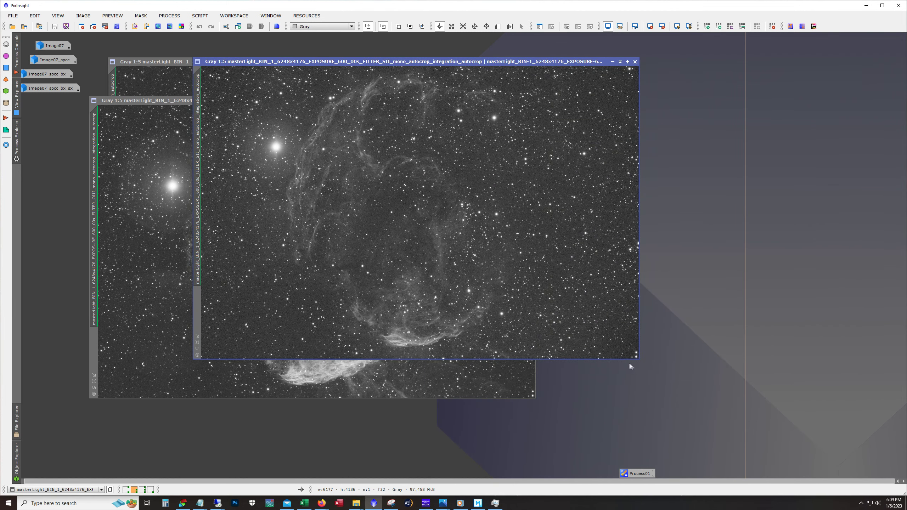
Zoom into the SII image and pan across its faint filaments and stars.
{"action": "scroll", "coordinate": [576, 239], "scroll_direction": "up", "scroll_amount": 1}
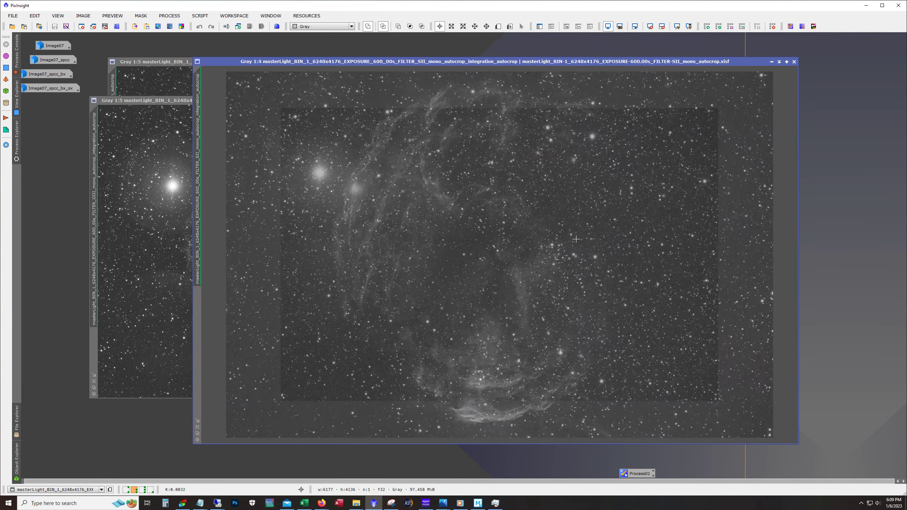
{"action": "scroll", "coordinate": [576, 239], "scroll_direction": "up", "scroll_amount": 3}
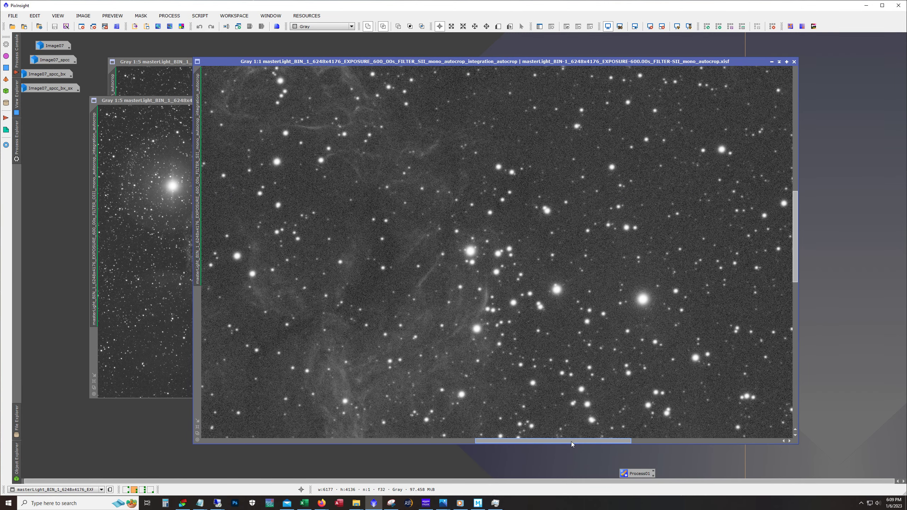
{"action": "left_click_drag", "start_coordinate": [571, 442], "coordinate": [297, 442]}
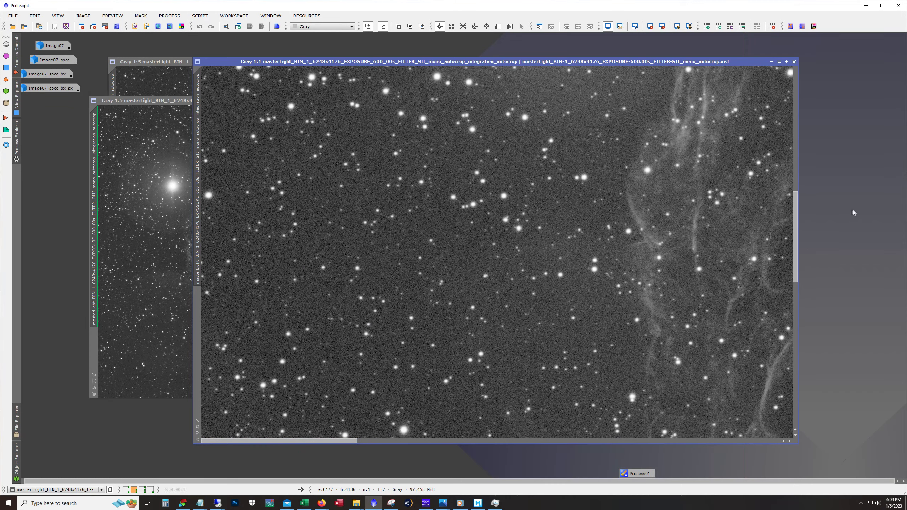
{"action": "left_click_drag", "start_coordinate": [796, 252], "coordinate": [775, 419]}
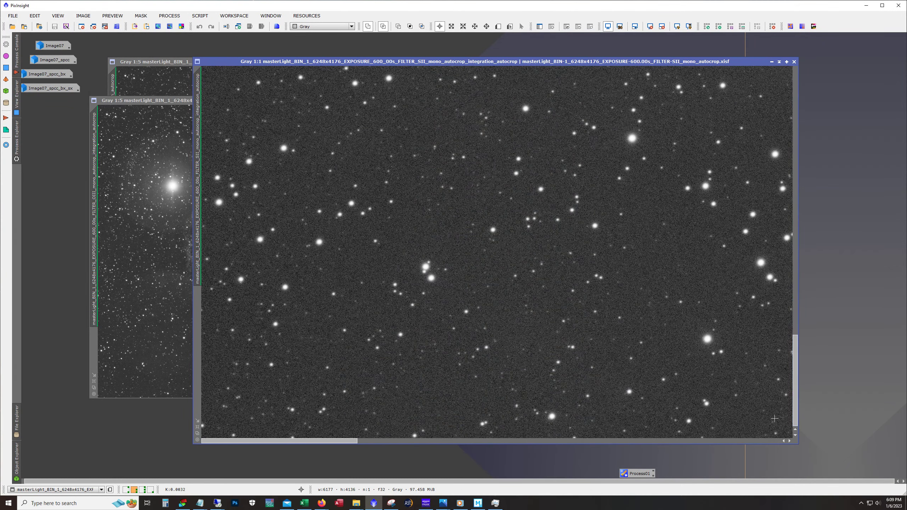
{"action": "left_click_drag", "start_coordinate": [355, 442], "coordinate": [800, 99]}
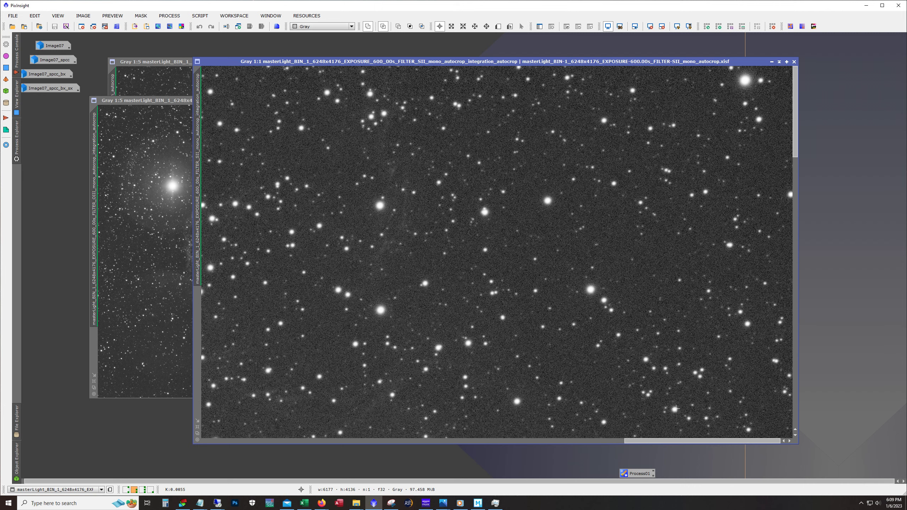
{"action": "left_click_drag", "start_coordinate": [678, 442], "coordinate": [442, 434]}
{"action": "scroll", "coordinate": [442, 277], "scroll_direction": "down", "scroll_amount": 3}
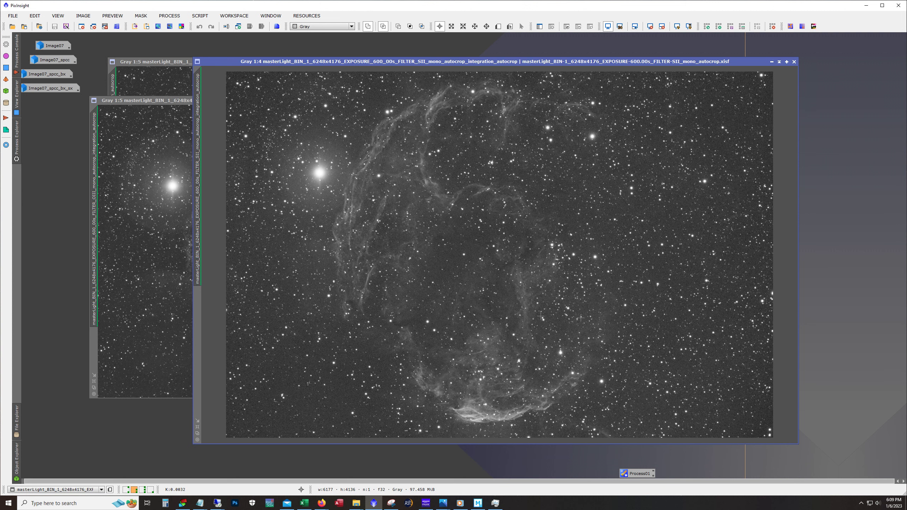
Inspect the SII filaments at 1:1, zoom back out, and bring OIII to the front.
{"action": "scroll", "coordinate": [541, 316], "scroll_direction": "up", "scroll_amount": 2}
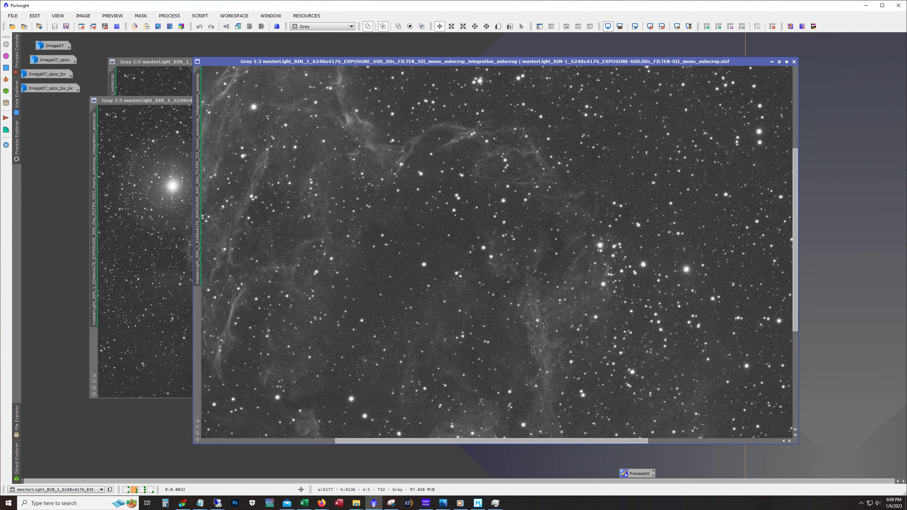
{"action": "left_click_drag", "start_coordinate": [563, 441], "coordinate": [452, 441]}
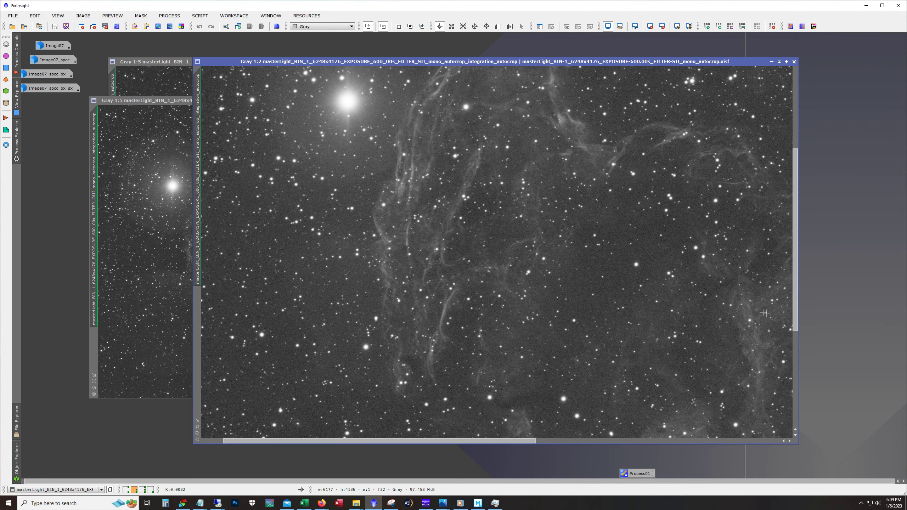
{"action": "left_click_drag", "start_coordinate": [796, 323], "coordinate": [796, 256]}
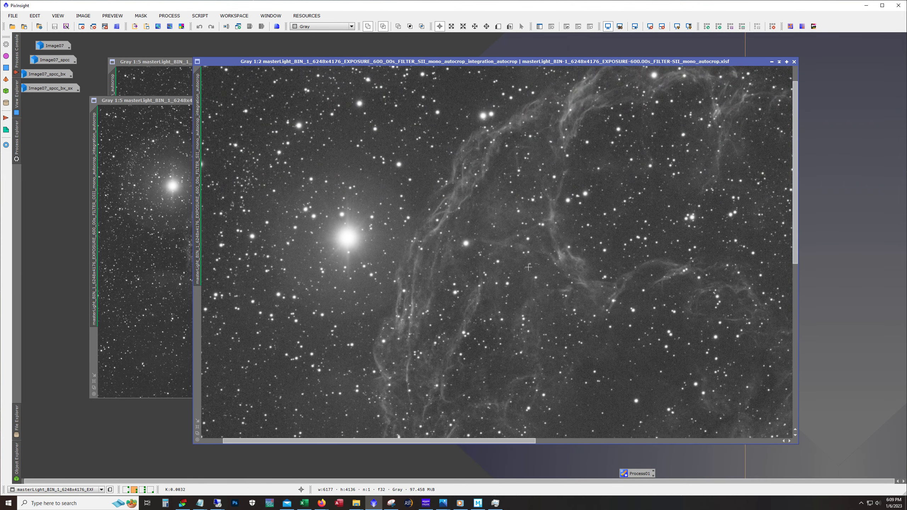
{"action": "key", "text": "ctrl+plus"}
{"action": "left_click_drag", "start_coordinate": [462, 441], "coordinate": [397, 441]}
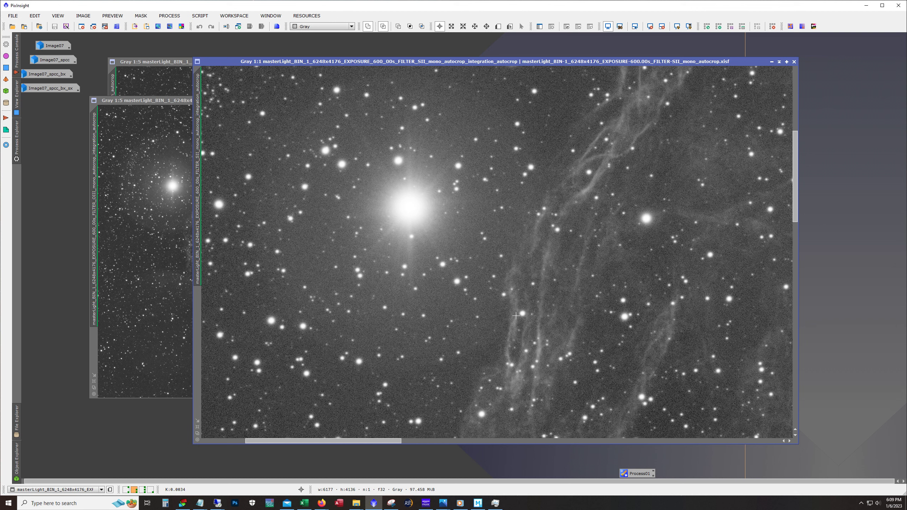
{"action": "scroll", "coordinate": [410, 296], "scroll_direction": "down", "scroll_amount": 1}
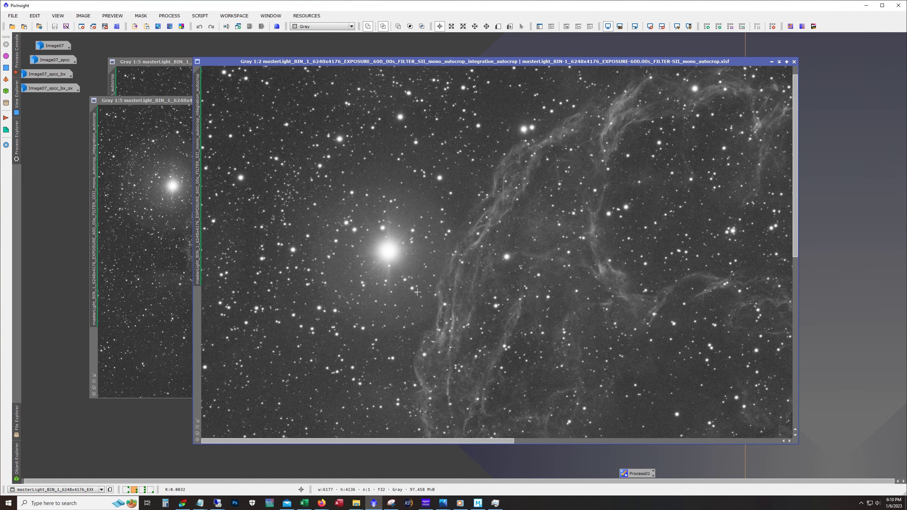
{"action": "left_click", "coordinate": [154, 244]}
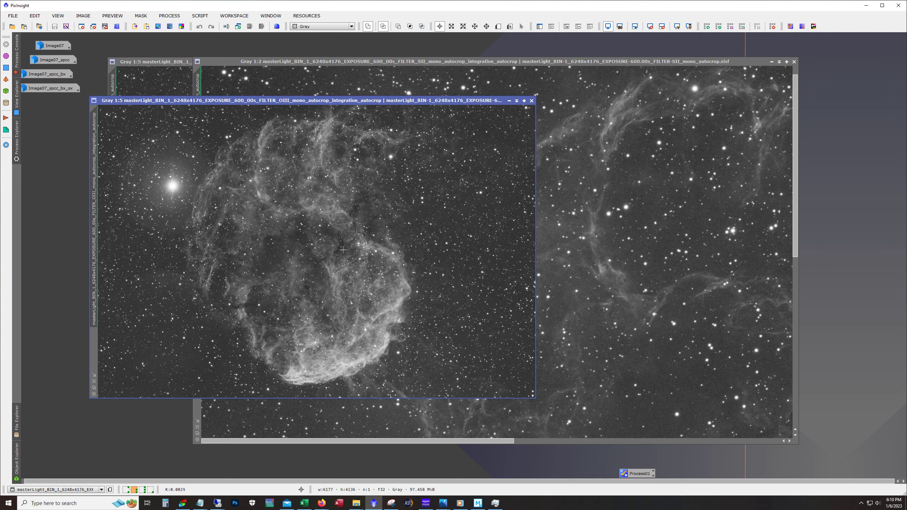
Zoom the OIII image to 1:1, pan it, and enlarge its window.
{"action": "scroll", "coordinate": [342, 250], "scroll_direction": "up", "scroll_amount": 2}
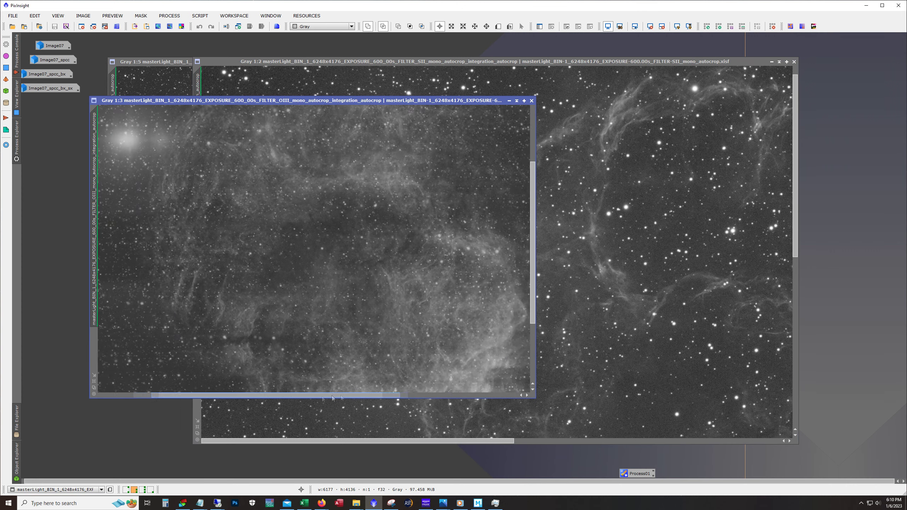
{"action": "left_click_drag", "start_coordinate": [332, 398], "coordinate": [281, 390]}
{"action": "left_click_drag", "start_coordinate": [532, 317], "coordinate": [532, 274]}
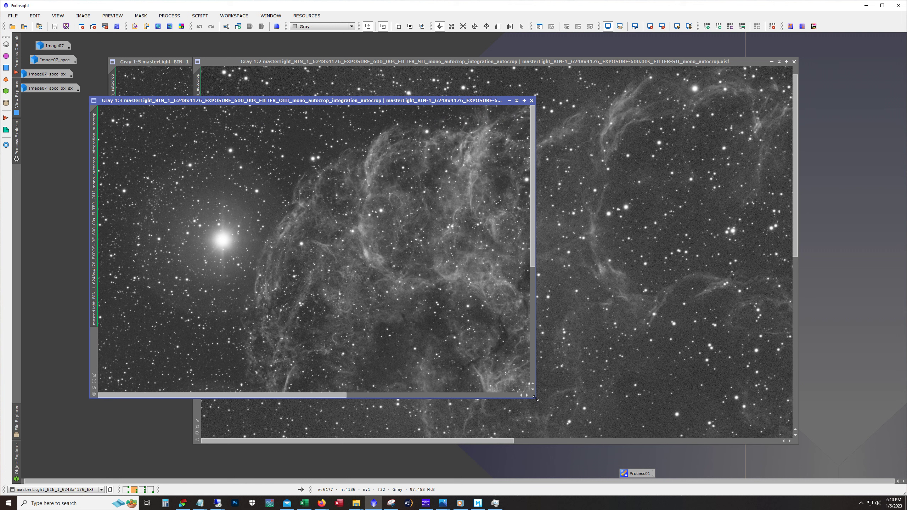
{"action": "left_click_drag", "start_coordinate": [535, 399], "coordinate": [687, 463]}
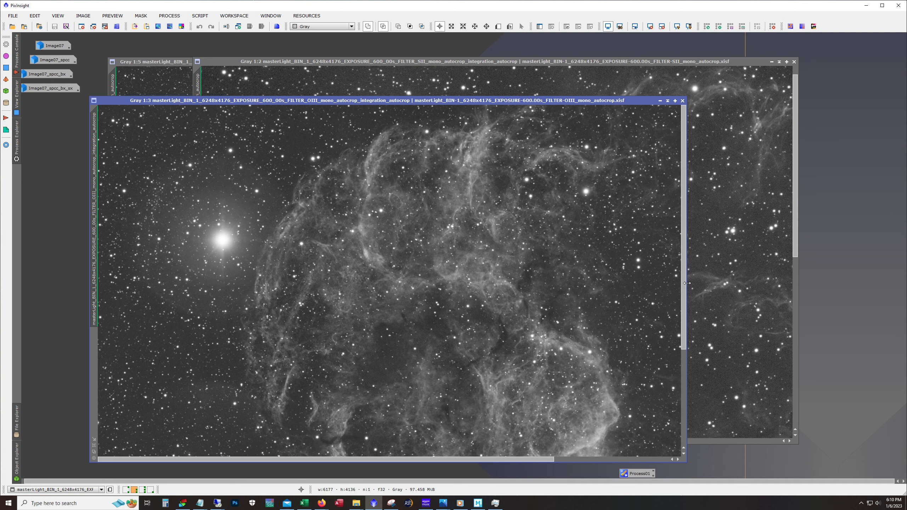
{"action": "scroll", "coordinate": [454, 263], "scroll_direction": "down", "scroll_amount": 2}
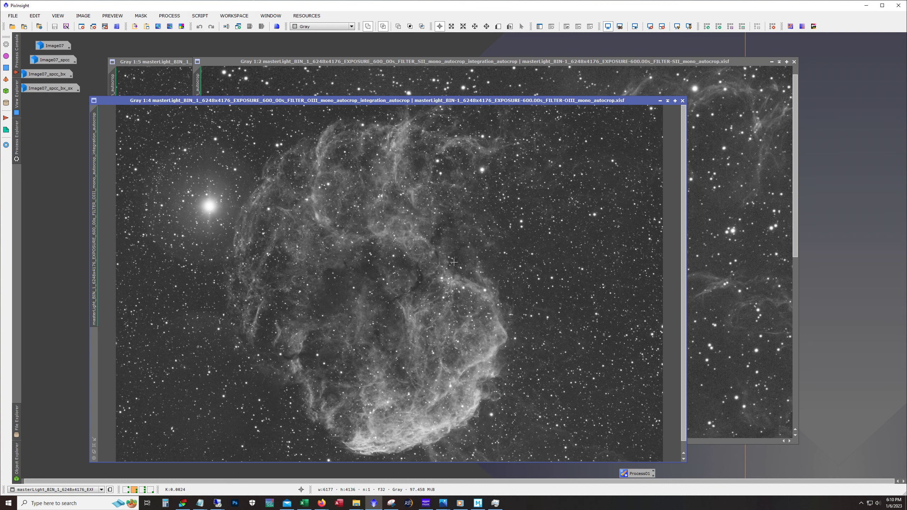
{"action": "scroll", "coordinate": [460, 260], "scroll_direction": "up", "scroll_amount": 4}
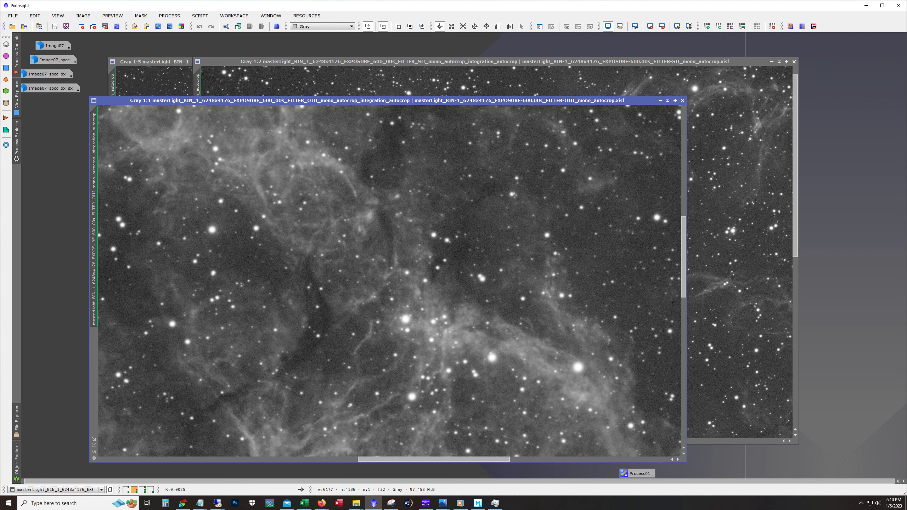
Pan the OIII view across the nebula and star field, then zoom out to 1:4.
{"action": "left_click_drag", "start_coordinate": [684, 295], "coordinate": [690, 368]}
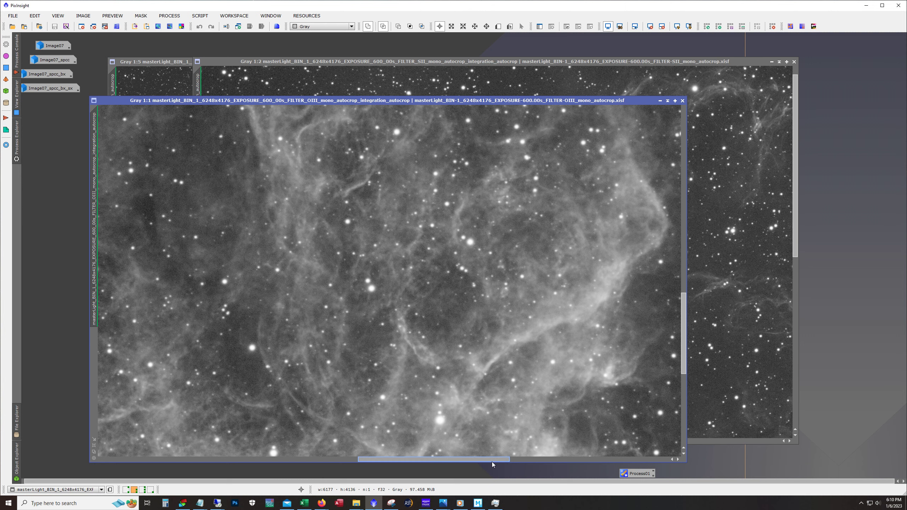
{"action": "left_click_drag", "start_coordinate": [492, 461], "coordinate": [440, 460]}
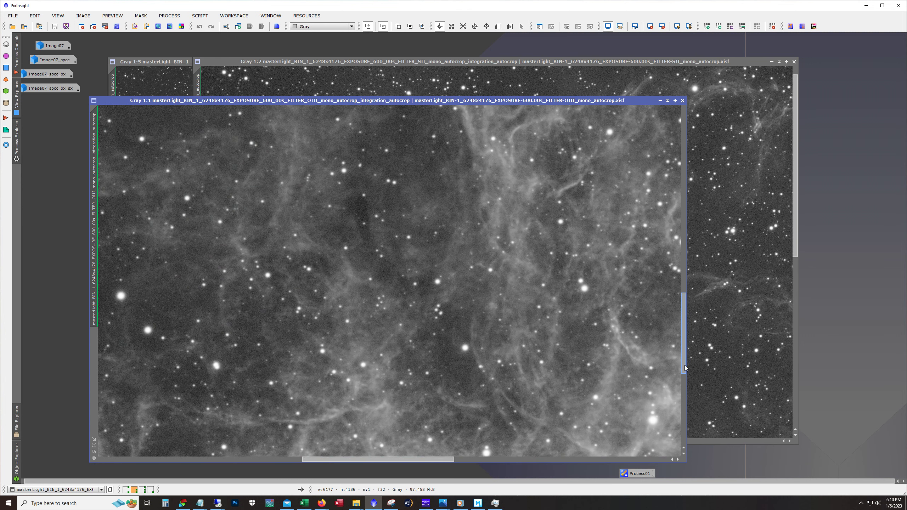
{"action": "left_click_drag", "start_coordinate": [684, 371], "coordinate": [683, 439]}
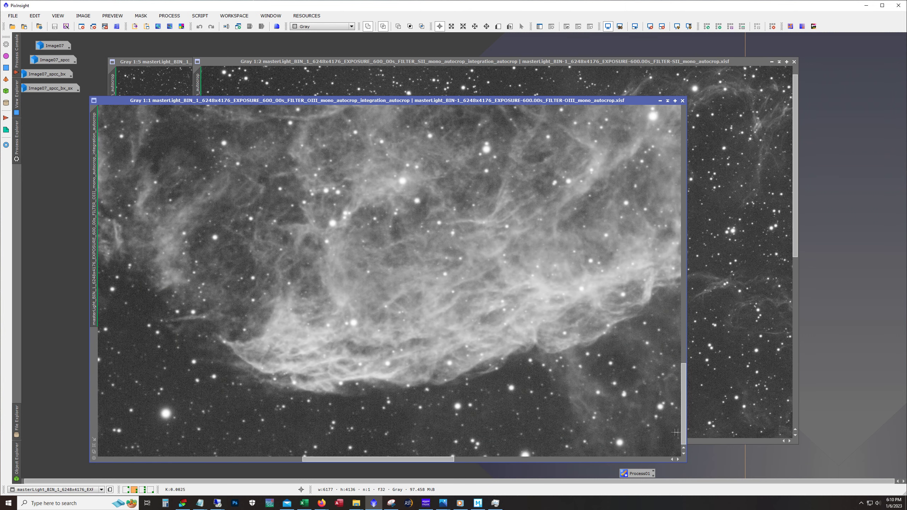
{"action": "left_click_drag", "start_coordinate": [428, 462], "coordinate": [644, 462]}
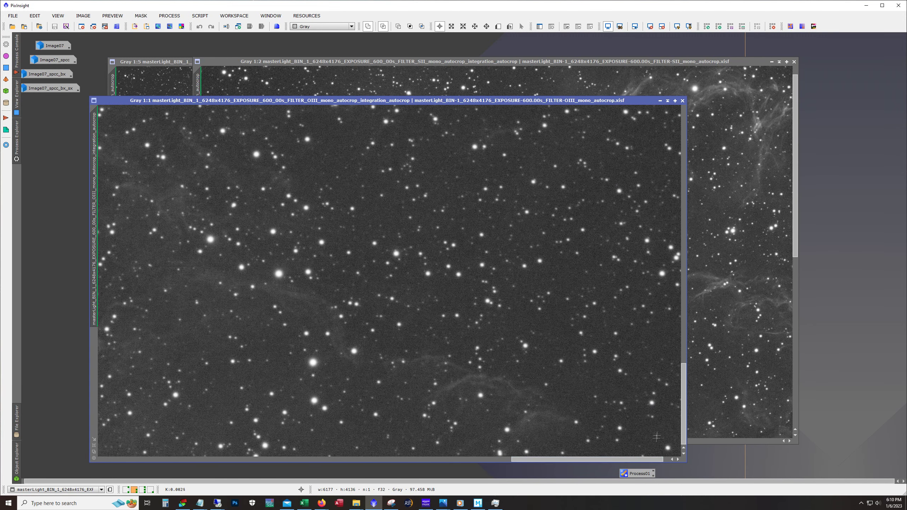
{"action": "mouse_move", "coordinate": [684, 437]}
{"action": "left_mouse_down"}
{"action": "mouse_move", "coordinate": [711, 289]}
{"action": "mouse_move", "coordinate": [713, 164]}
{"action": "left_mouse_up"}
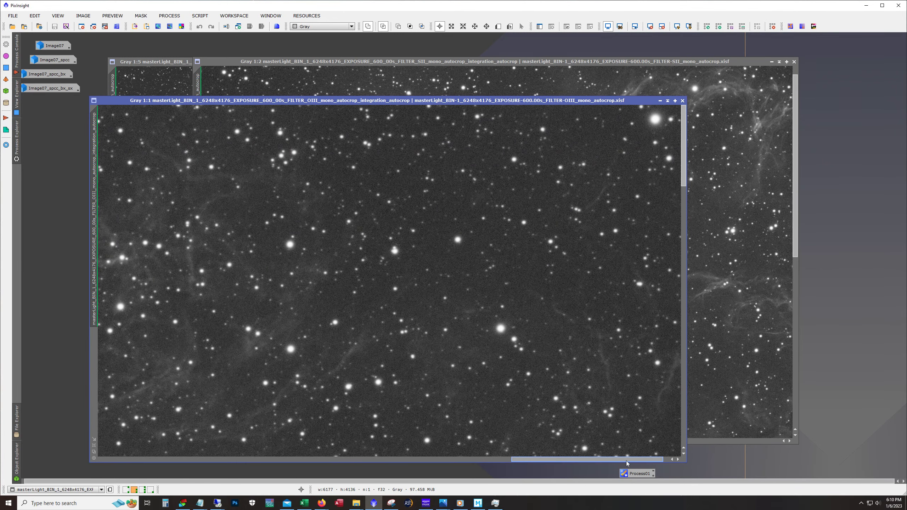
{"action": "left_click_drag", "start_coordinate": [627, 460], "coordinate": [423, 462]}
{"action": "scroll", "coordinate": [330, 388], "scroll_direction": "down", "scroll_amount": 3}
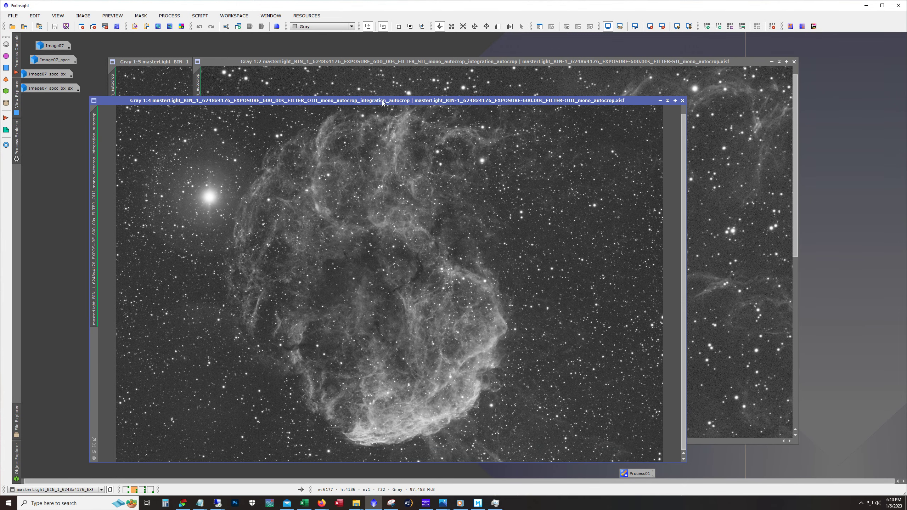
Reposition the OIII window and make it taller so the whole Jellyfish Nebula shows.
{"action": "left_click_drag", "start_coordinate": [382, 101], "coordinate": [411, 98]}
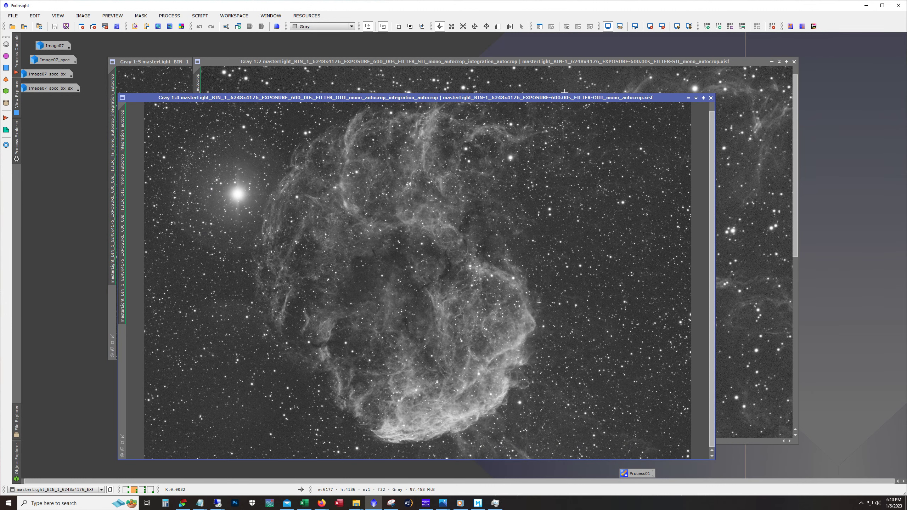
{"action": "left_click_drag", "start_coordinate": [565, 93], "coordinate": [565, 79]}
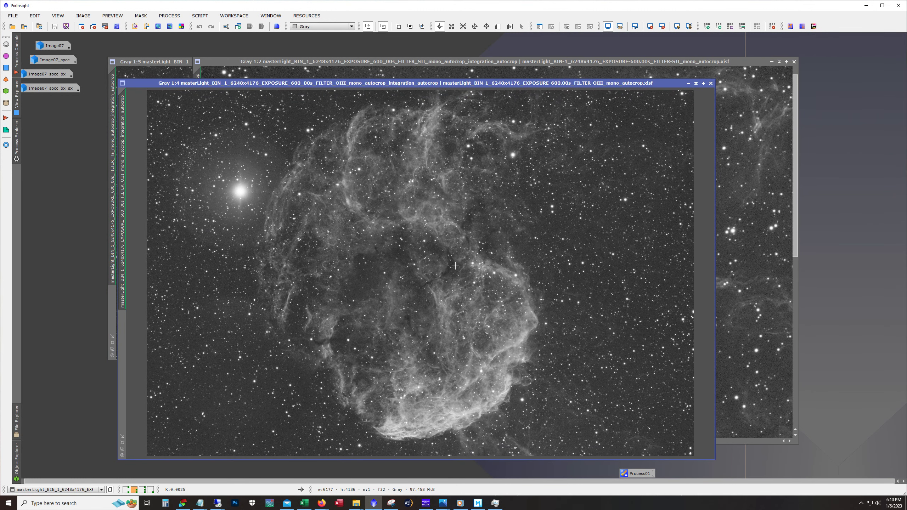
{"action": "left_click_drag", "start_coordinate": [356, 84], "coordinate": [339, 87]}
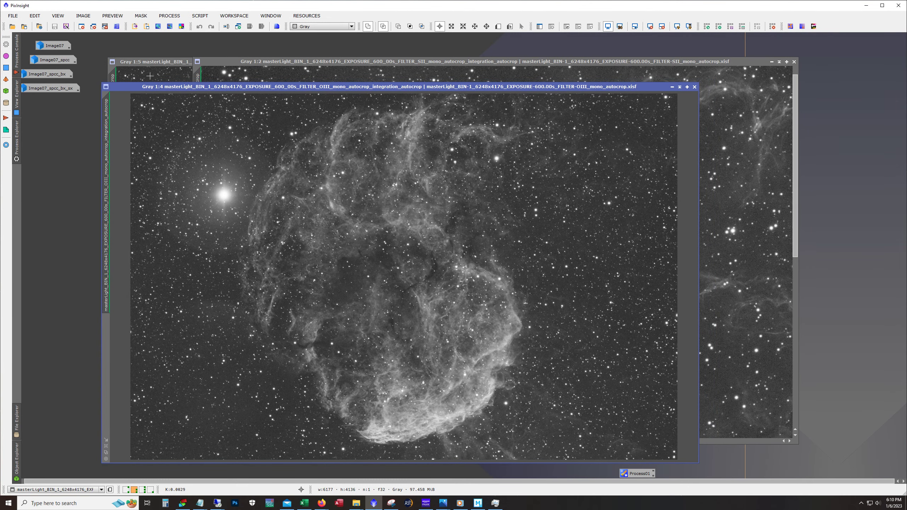
Bring the Ha image forward, enlarge its window, zoom to 1:2 and pan across it.
{"action": "left_click", "coordinate": [151, 76]}
{"action": "left_click_drag", "start_coordinate": [285, 61], "coordinate": [304, 52]}
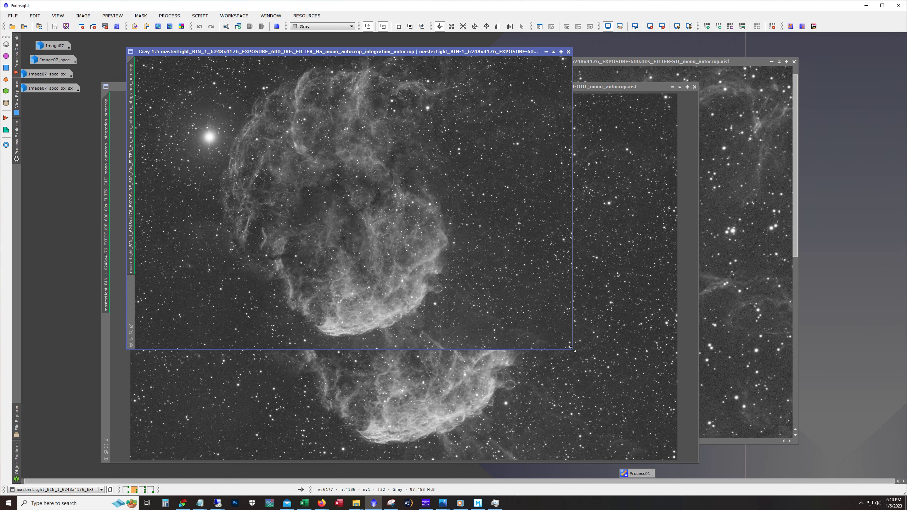
{"action": "left_click_drag", "start_coordinate": [571, 347], "coordinate": [702, 444]}
{"action": "scroll", "coordinate": [578, 302], "scroll_direction": "up", "scroll_amount": 2}
{"action": "scroll", "coordinate": [578, 302], "scroll_direction": "up", "scroll_amount": 1}
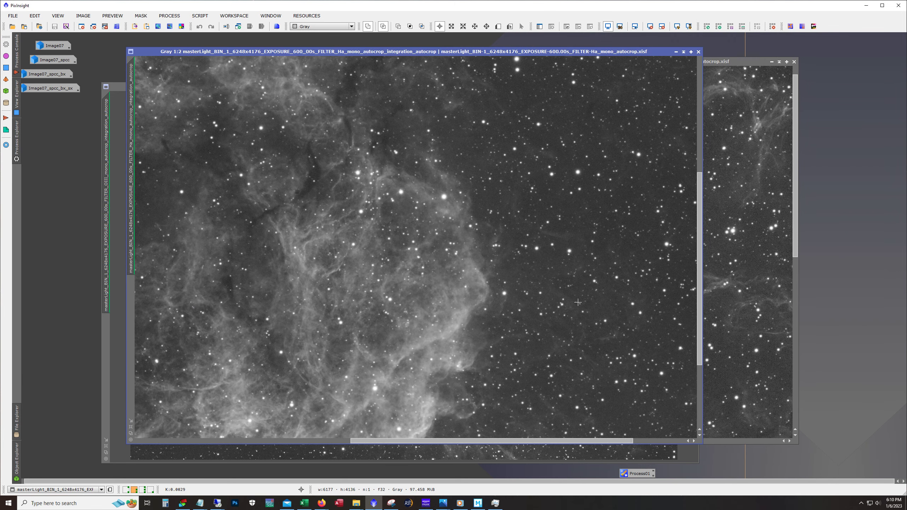
{"action": "left_click_drag", "start_coordinate": [528, 441], "coordinate": [366, 442]}
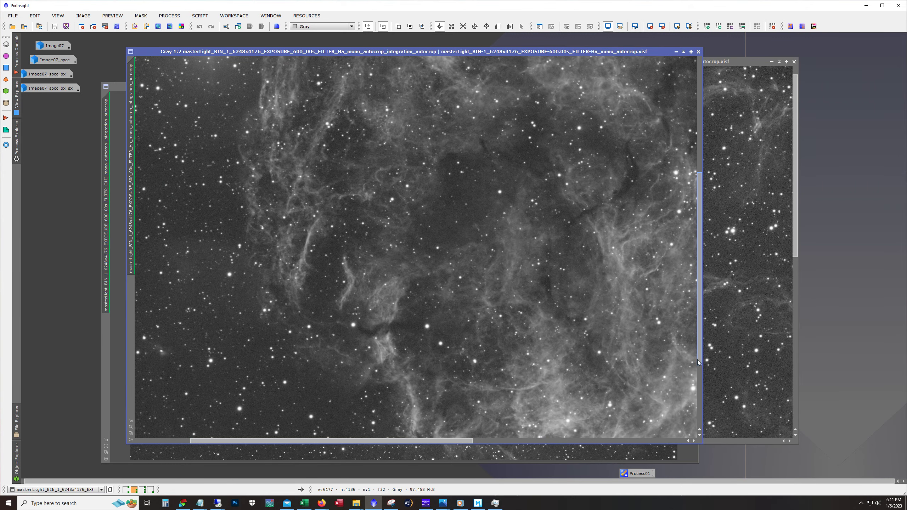
{"action": "left_click_drag", "start_coordinate": [698, 360], "coordinate": [698, 423]}
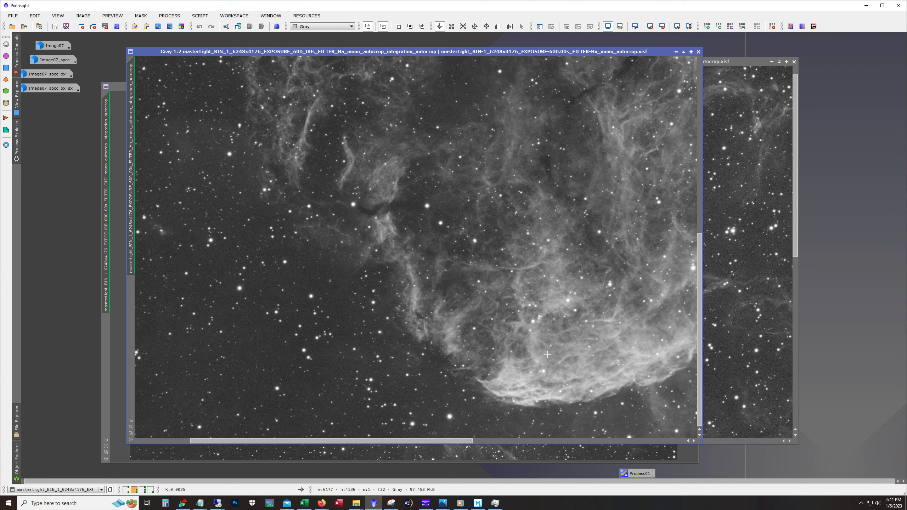
Minimize the Ha, SII and OIII windows and move their icons to the lower right.
{"action": "left_click", "coordinate": [676, 52]}
{"action": "left_click", "coordinate": [772, 62]}
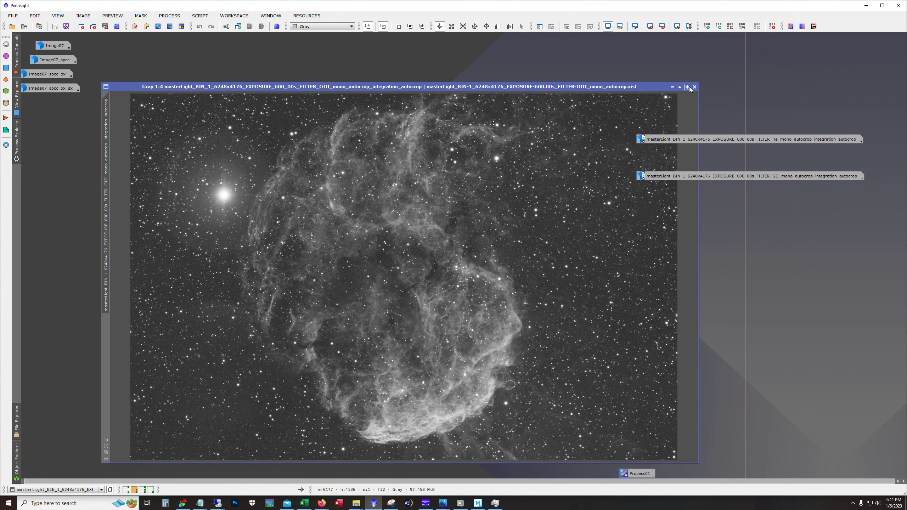
{"action": "left_click", "coordinate": [673, 87]}
{"action": "left_click_drag", "start_coordinate": [667, 116], "coordinate": [674, 198]}
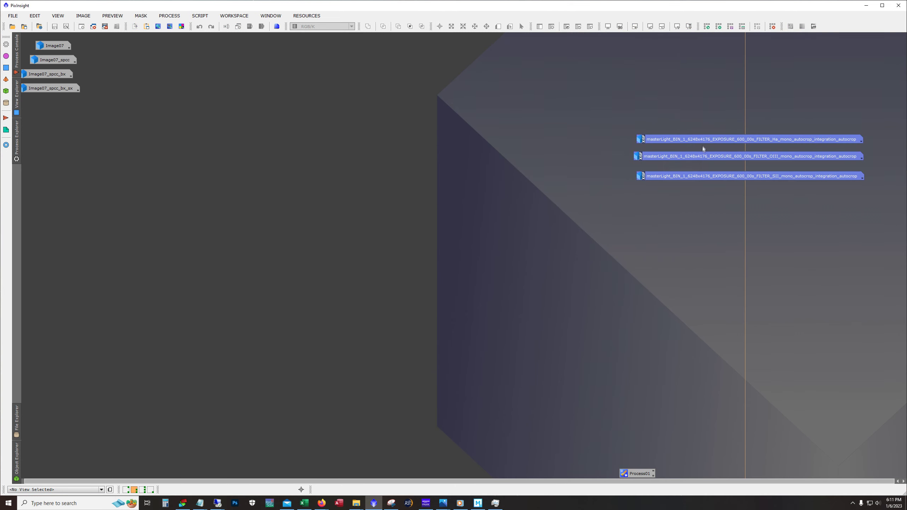
{"action": "left_click_drag", "start_coordinate": [702, 147], "coordinate": [730, 433]}
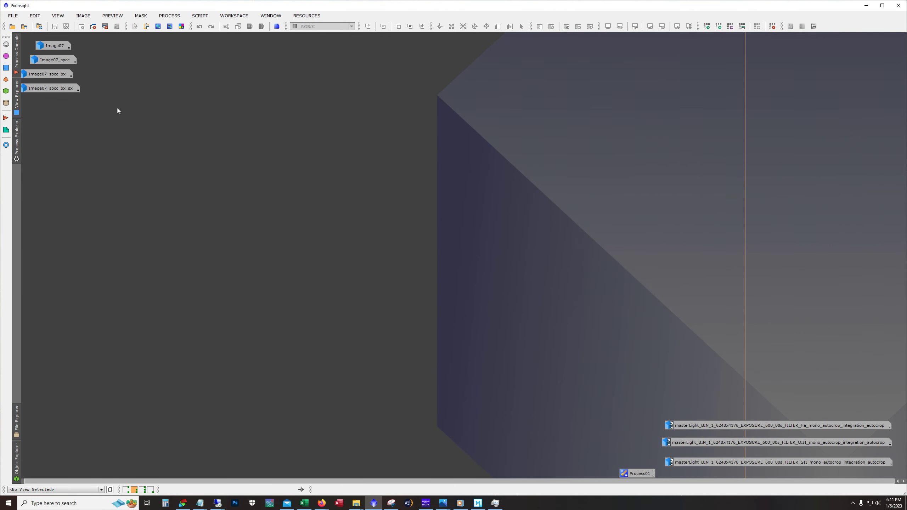
Reopen Image07 from its icon, move its window up, and zoom in to pan across it.
{"action": "double_click", "coordinate": [55, 46]}
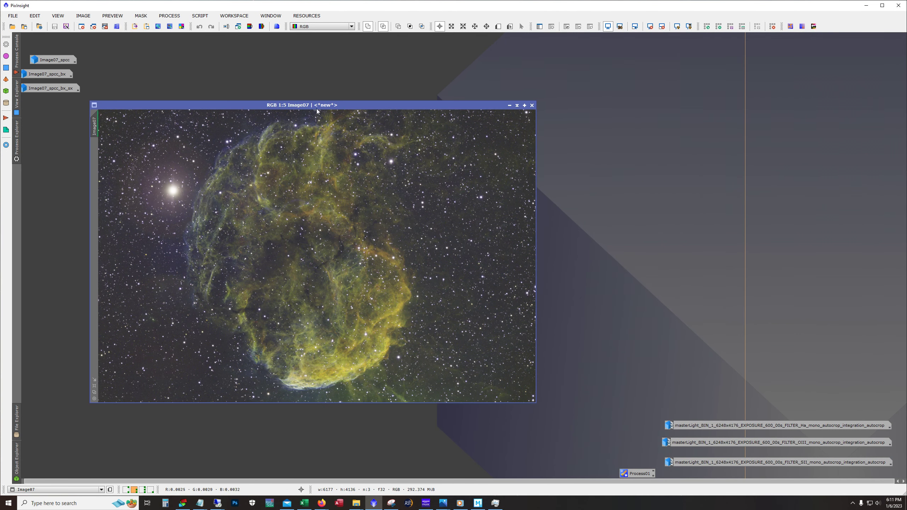
{"action": "left_click_drag", "start_coordinate": [317, 111], "coordinate": [353, 88]}
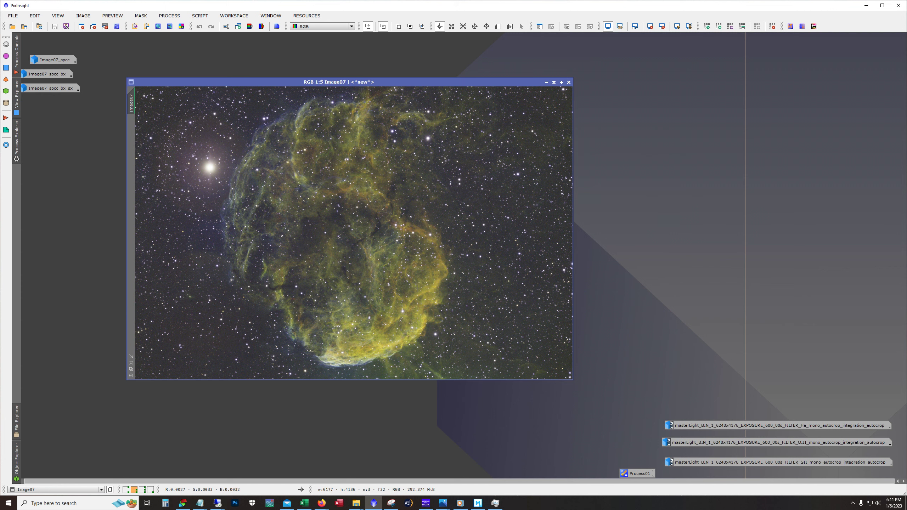
{"action": "scroll", "coordinate": [272, 185], "scroll_direction": "up", "scroll_amount": 4}
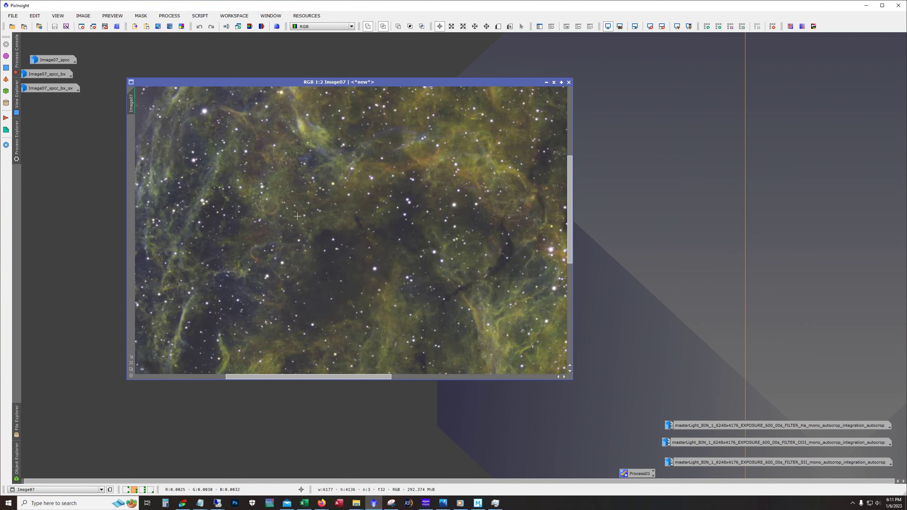
{"action": "left_click_drag", "start_coordinate": [330, 377], "coordinate": [240, 380]}
{"action": "scroll", "coordinate": [375, 232], "scroll_direction": "down", "scroll_amount": 1}
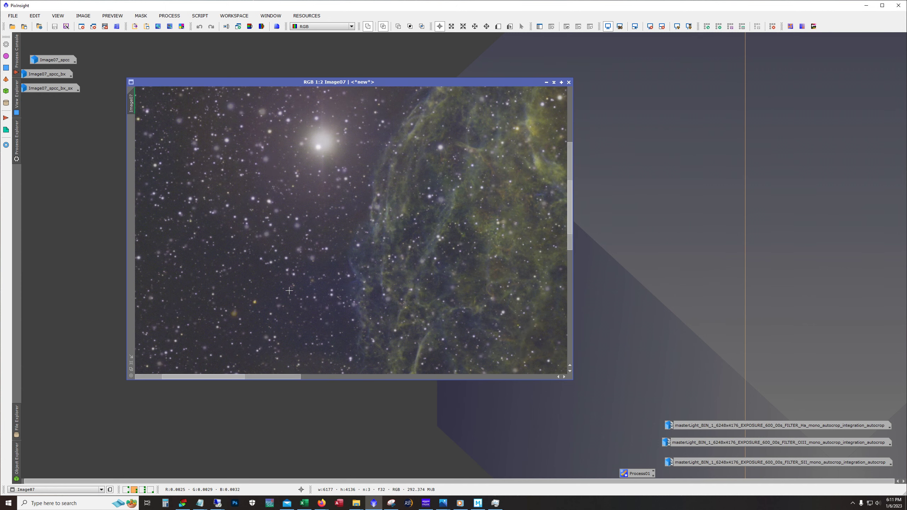
{"action": "left_click_drag", "start_coordinate": [570, 246], "coordinate": [571, 206]}
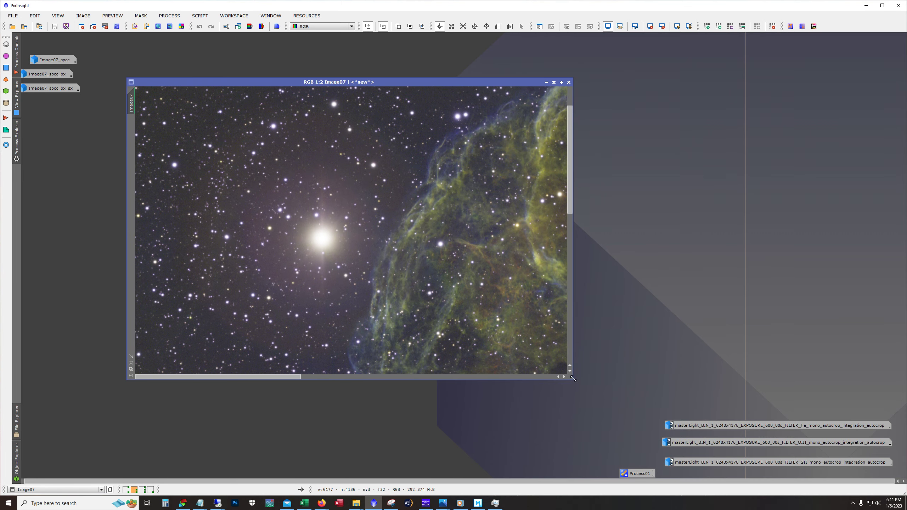
Enlarge the Image07 window and view the whole gold-green-blue nebula at 1:4.
{"action": "left_click_drag", "start_coordinate": [575, 379], "coordinate": [643, 443]}
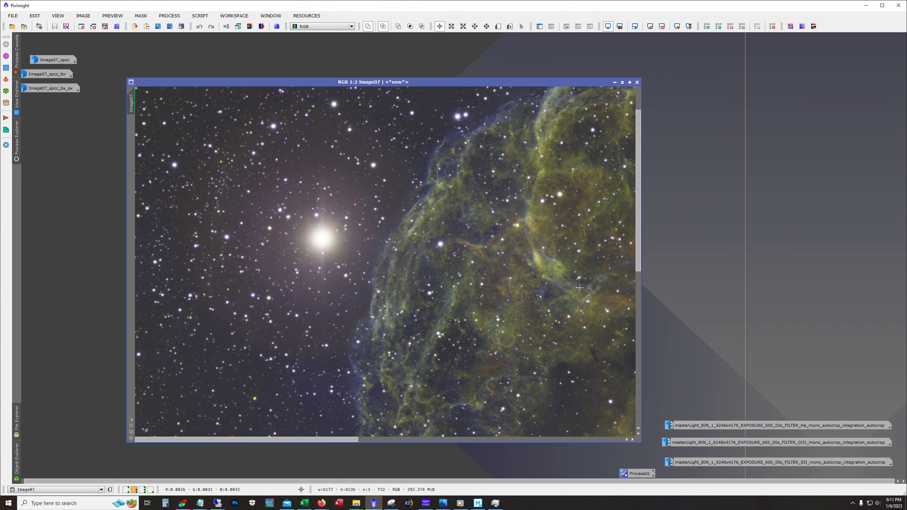
{"action": "left_click_drag", "start_coordinate": [638, 242], "coordinate": [651, 332]}
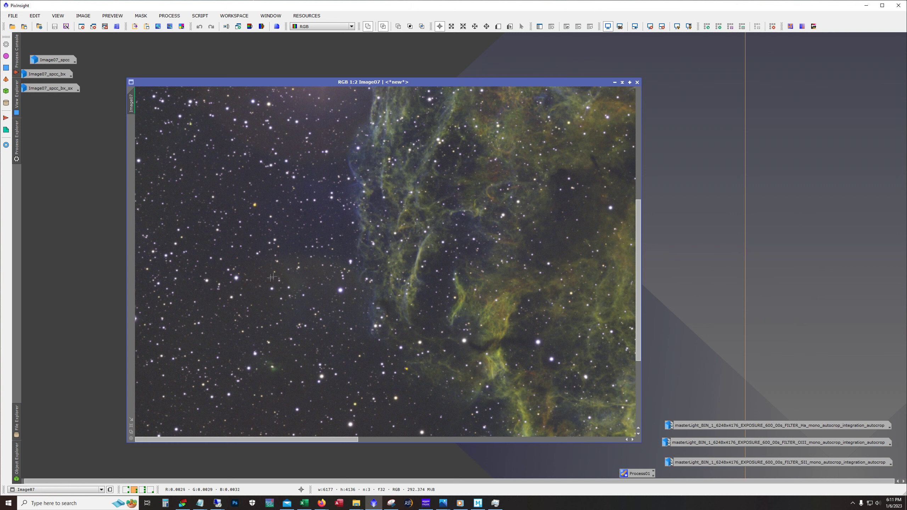
{"action": "scroll", "coordinate": [618, 310], "scroll_direction": "down", "scroll_amount": 1}
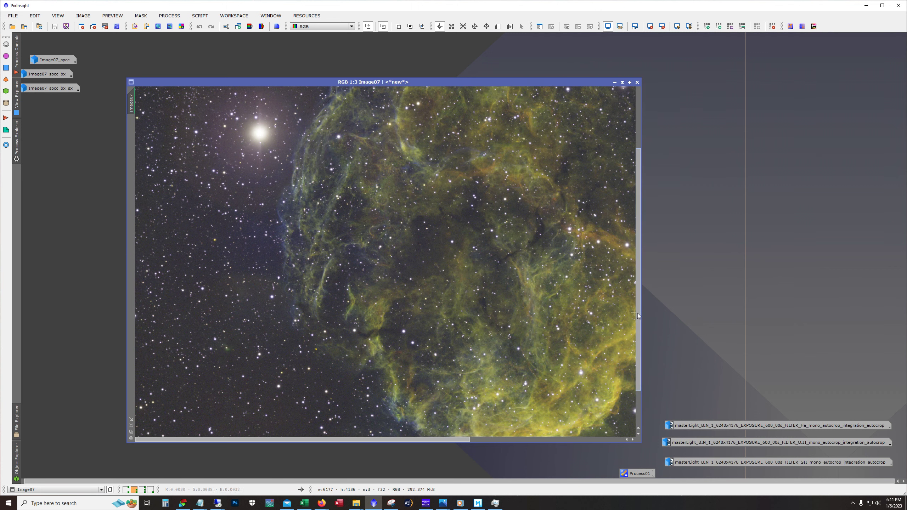
{"action": "left_click_drag", "start_coordinate": [638, 314], "coordinate": [640, 347]}
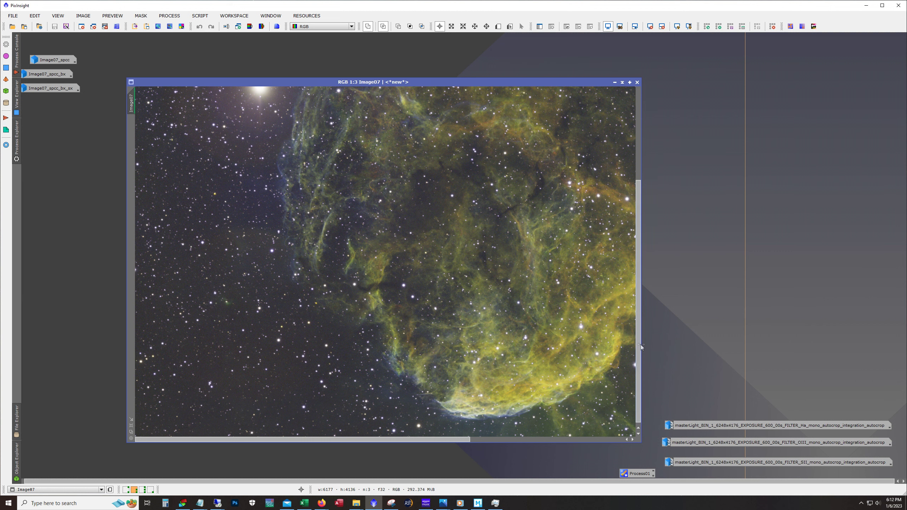
{"action": "scroll", "coordinate": [268, 248], "scroll_direction": "up", "scroll_amount": 1}
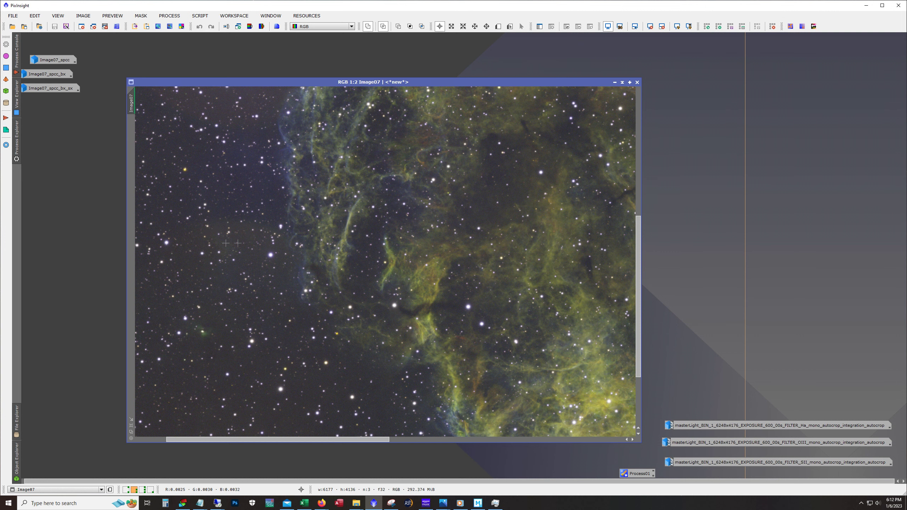
{"action": "scroll", "coordinate": [291, 272], "scroll_direction": "down", "scroll_amount": 2}
{"action": "scroll", "coordinate": [290, 272], "scroll_direction": "down", "scroll_amount": 1}
{"action": "scroll", "coordinate": [498, 285], "scroll_direction": "up", "scroll_amount": 1}
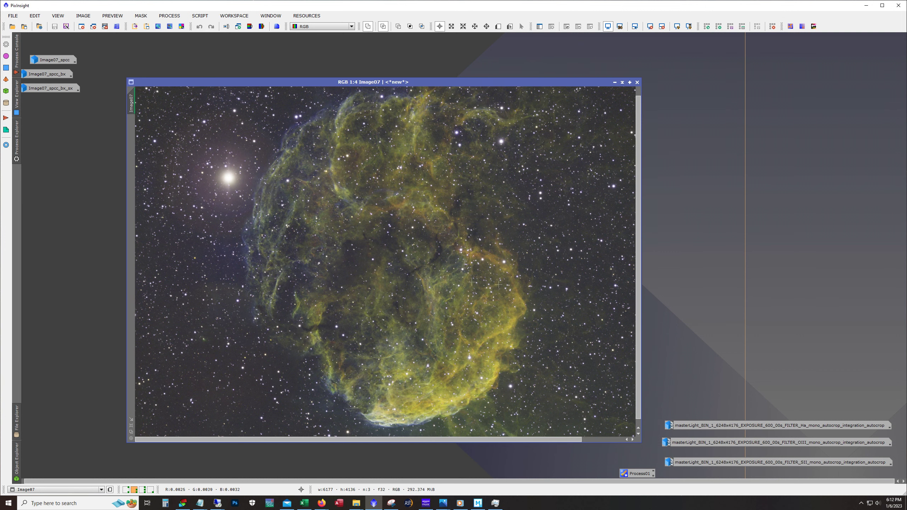
Minimize Image07, briefly open Image07_spcc, then minimize it too.
{"action": "left_click", "coordinate": [615, 83]}
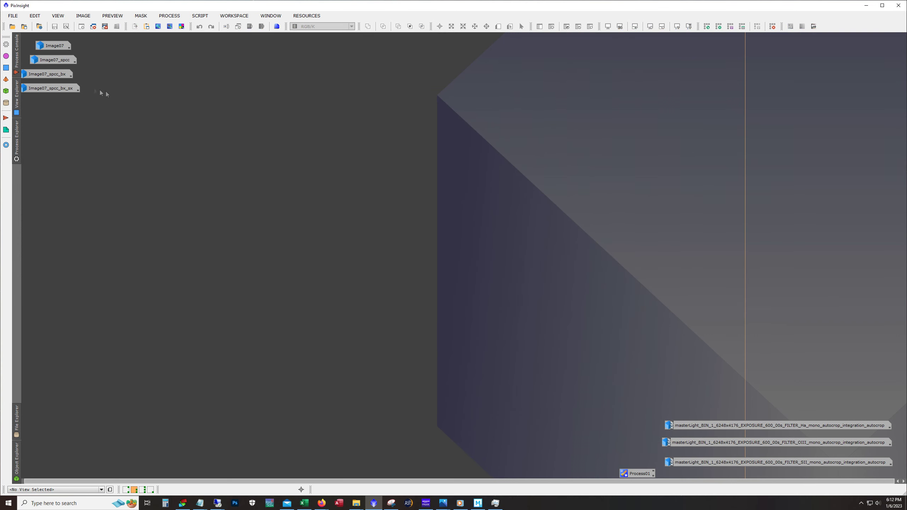
{"action": "double_click", "coordinate": [58, 61]}
{"action": "left_click_drag", "start_coordinate": [239, 120], "coordinate": [259, 100]}
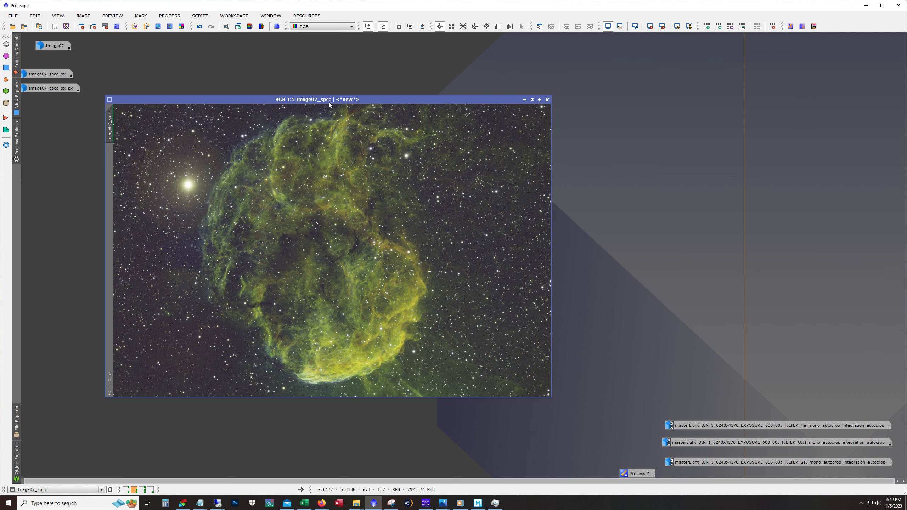
{"action": "left_click", "coordinate": [525, 100]}
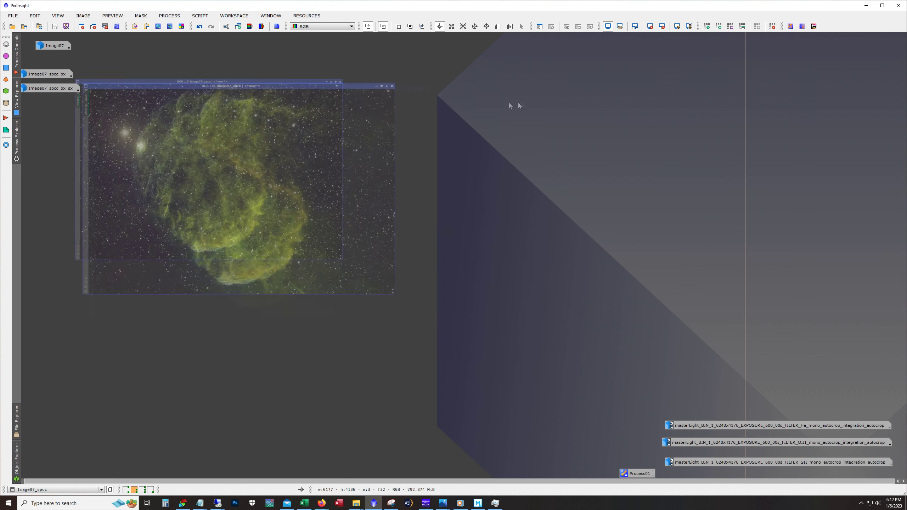
Open Image07_spcc_bx in a larger window and compare undo/redo of its processing at 1:4.
{"action": "double_click", "coordinate": [64, 76]}
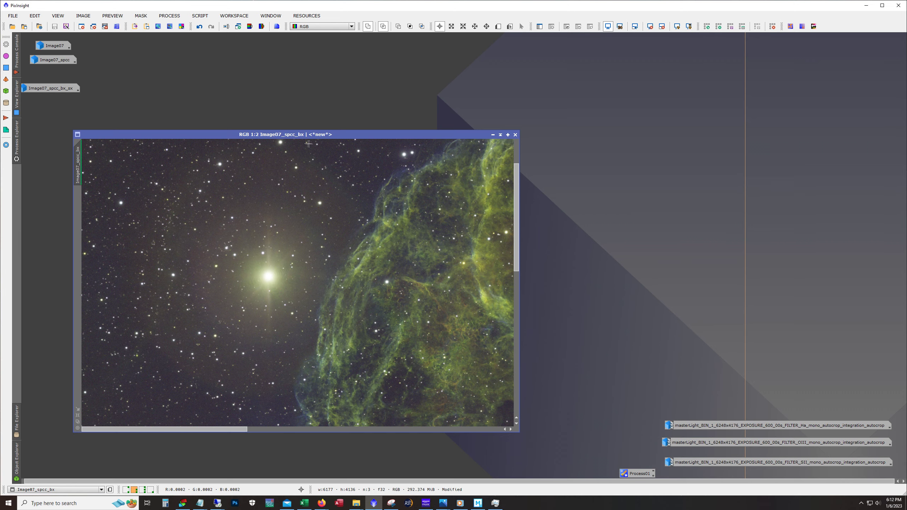
{"action": "scroll", "coordinate": [343, 97], "scroll_direction": "down", "scroll_amount": 3}
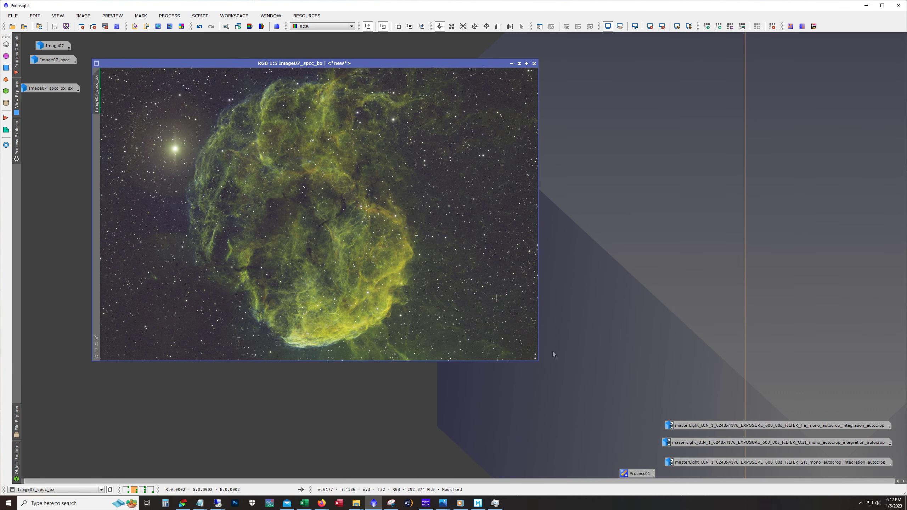
{"action": "left_click_drag", "start_coordinate": [536, 362], "coordinate": [745, 422]}
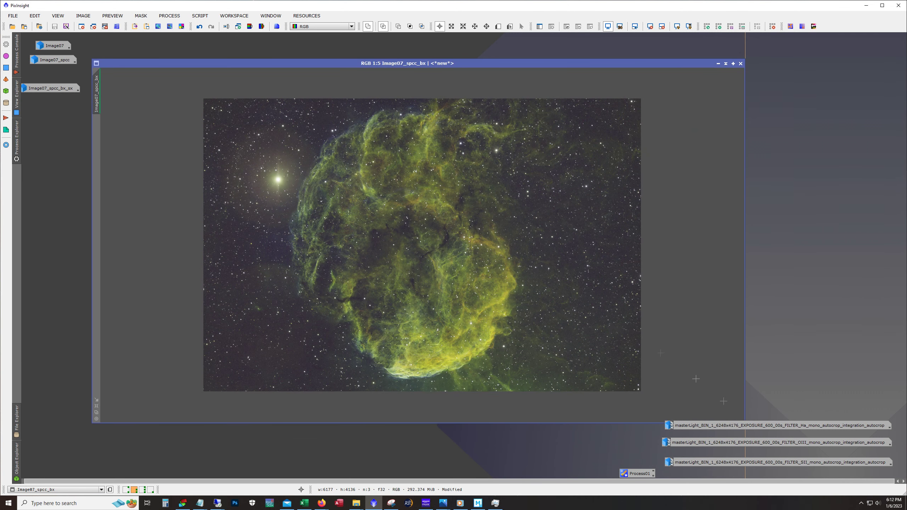
{"action": "scroll", "coordinate": [429, 250], "scroll_direction": "up", "scroll_amount": 1}
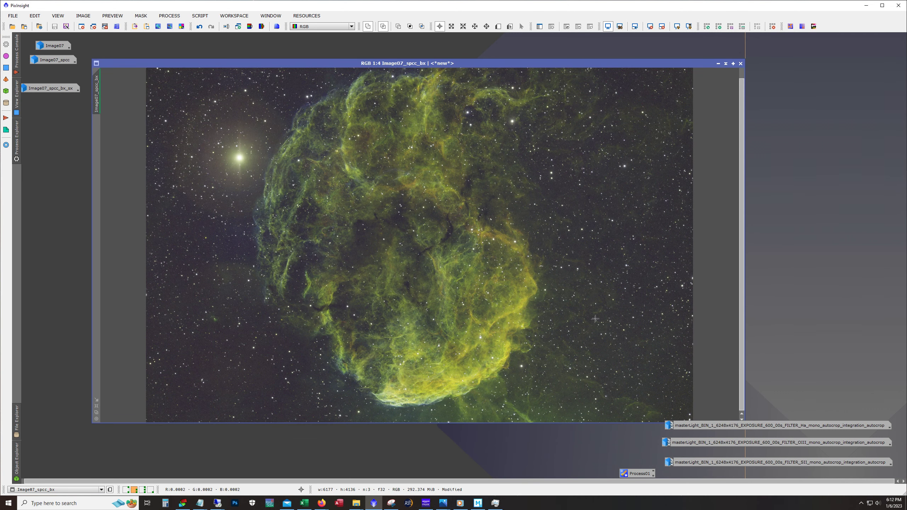
{"action": "left_click", "coordinate": [200, 28]}
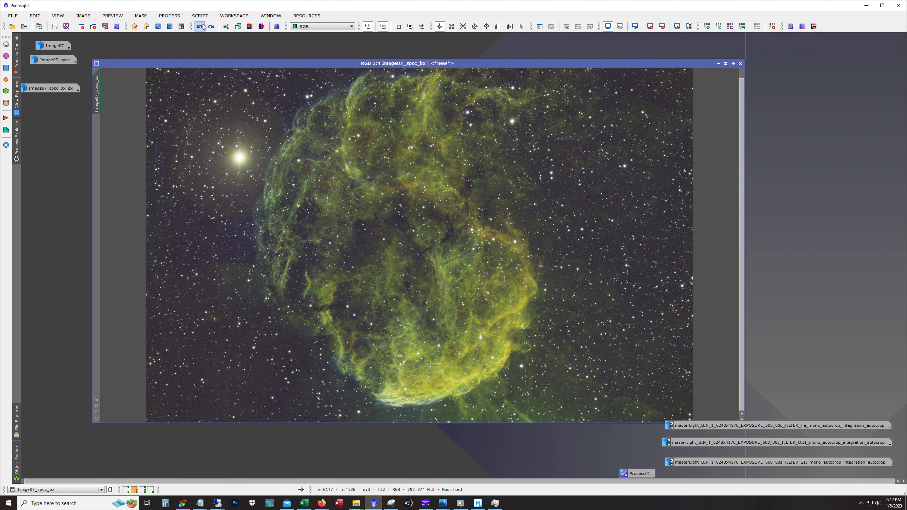
{"action": "left_click", "coordinate": [212, 27]}
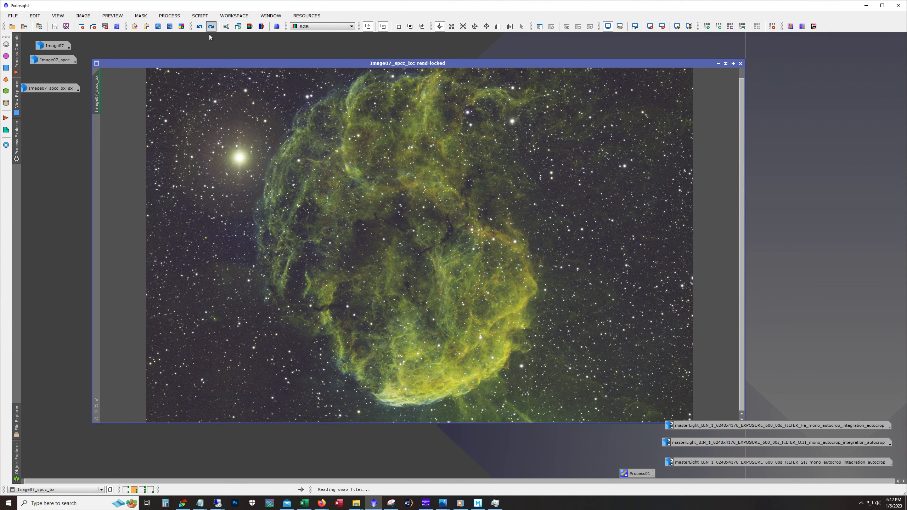
Compare star sizes at 1:1 via undo/redo, keep the smaller-star result, and minimize the window.
{"action": "scroll", "coordinate": [389, 181], "scroll_direction": "up", "scroll_amount": 1}
{"action": "scroll", "coordinate": [388, 180], "scroll_direction": "up", "scroll_amount": 2}
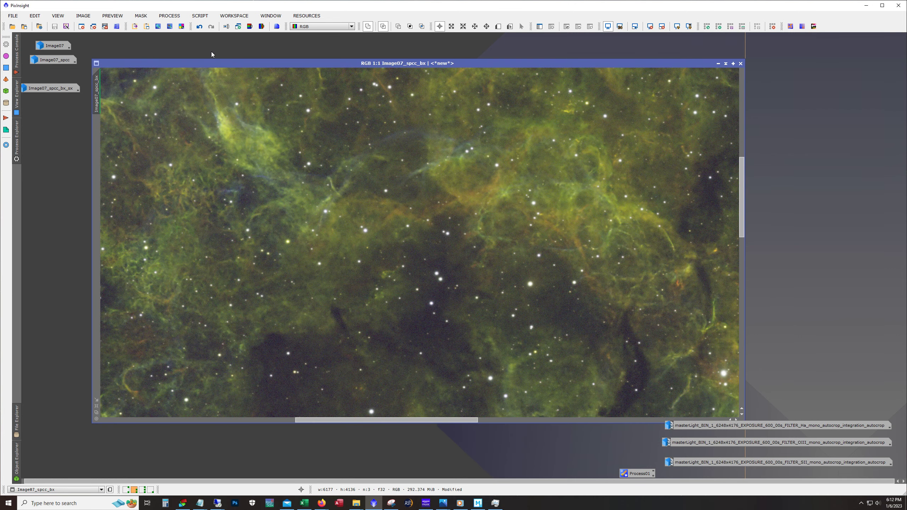
{"action": "left_click_drag", "start_coordinate": [742, 227], "coordinate": [770, 357]}
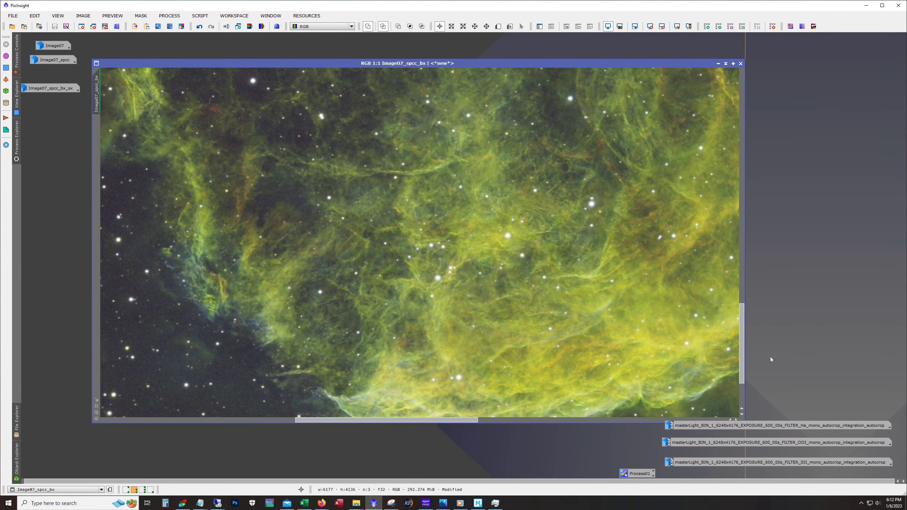
{"action": "left_click", "coordinate": [199, 28]}
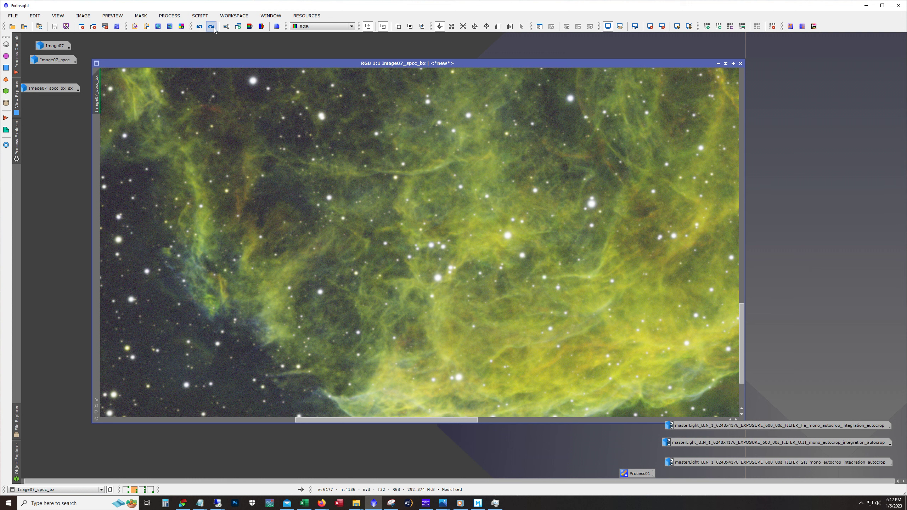
{"action": "left_click", "coordinate": [211, 27]}
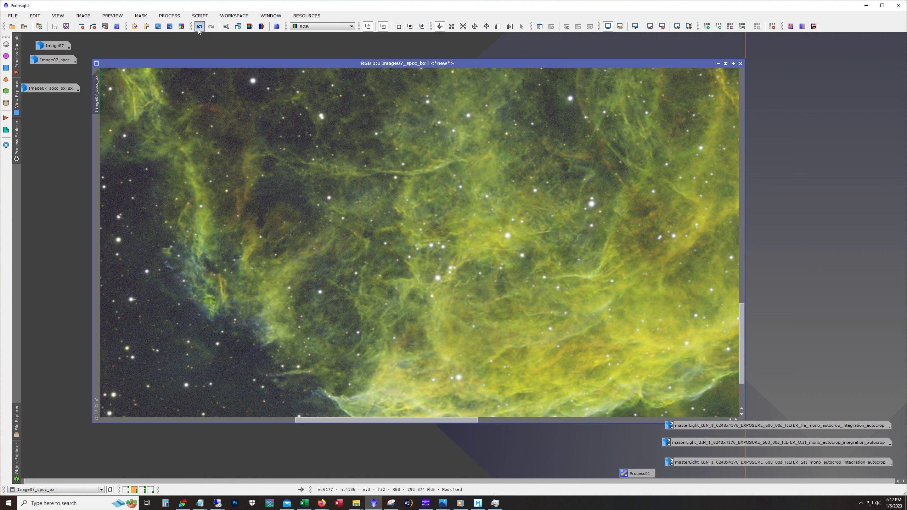
{"action": "left_click", "coordinate": [199, 28]}
{"action": "left_click", "coordinate": [211, 27]}
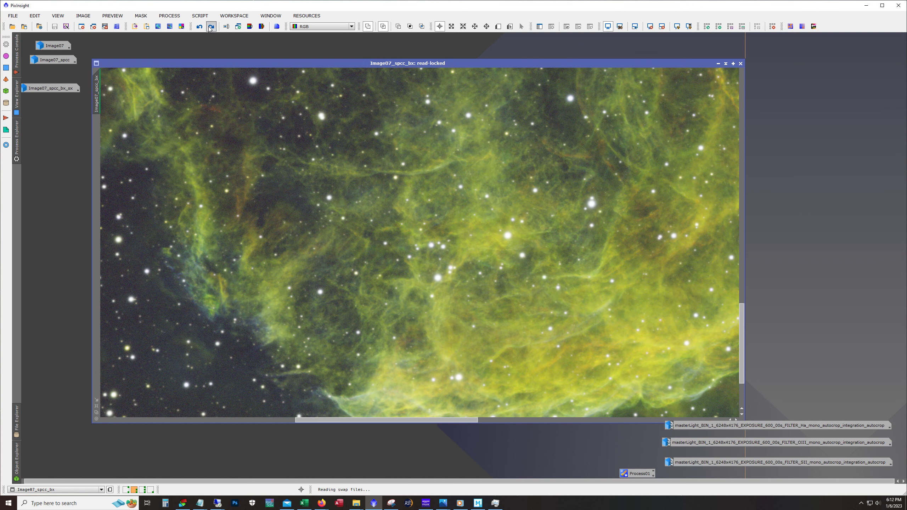
{"action": "scroll", "coordinate": [443, 210], "scroll_direction": "down", "scroll_amount": 3}
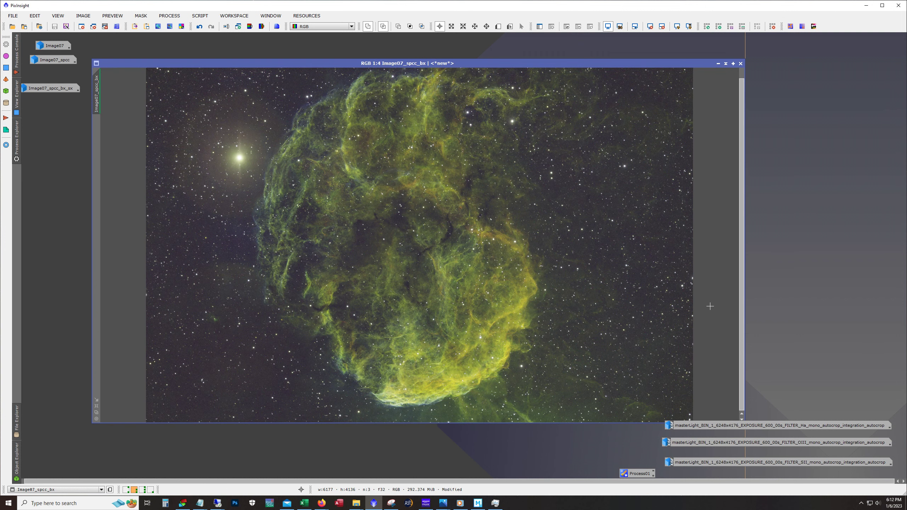
{"action": "left_click", "coordinate": [719, 64]}
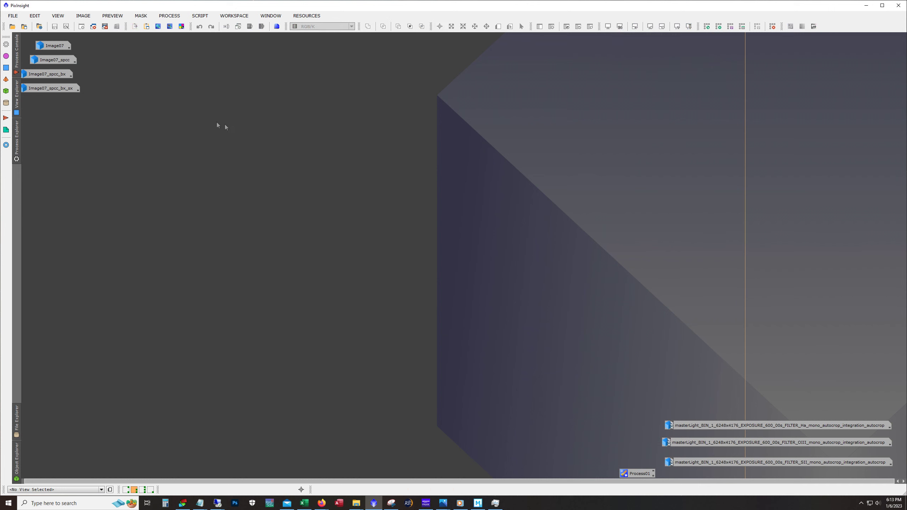
Restore Image07_spcc_bx_sx higher up in an enlarged window, inspect it zoomed in, then zoom out to 1:5.
{"action": "double_click", "coordinate": [49, 88]}
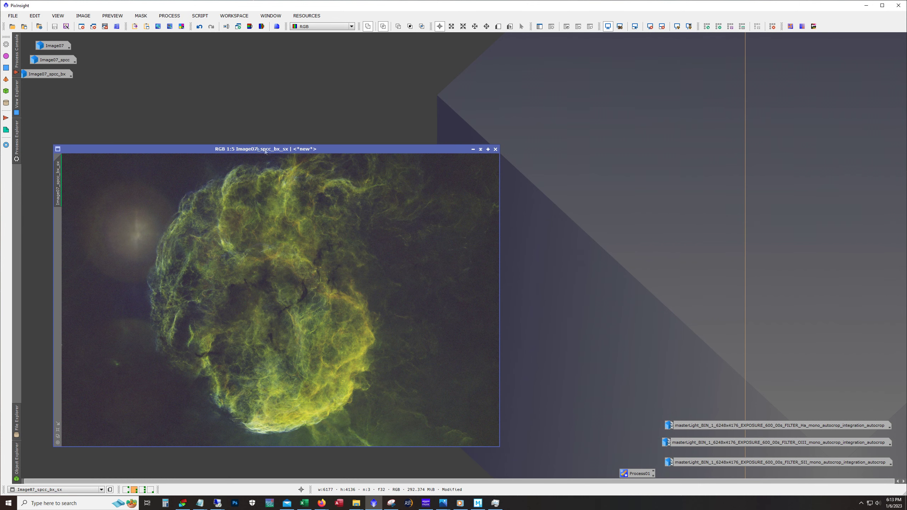
{"action": "left_click_drag", "start_coordinate": [262, 150], "coordinate": [295, 48]}
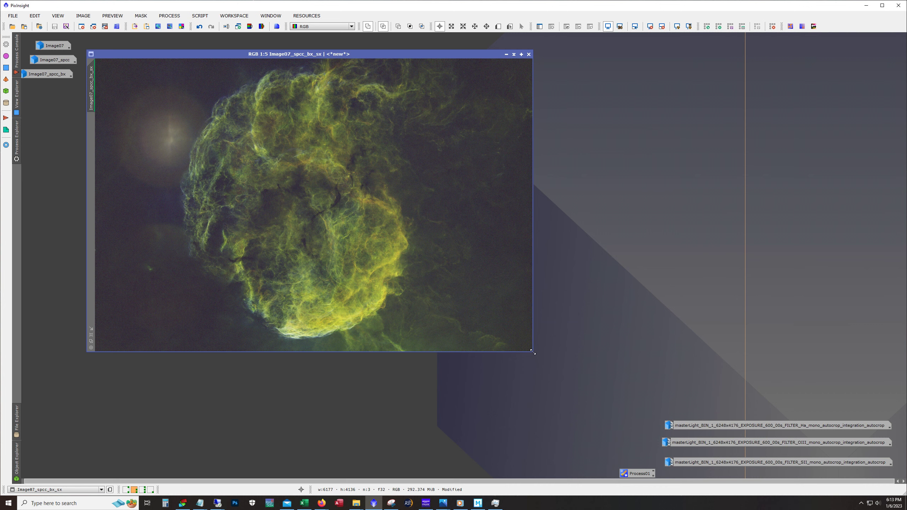
{"action": "left_click_drag", "start_coordinate": [533, 353], "coordinate": [717, 414]}
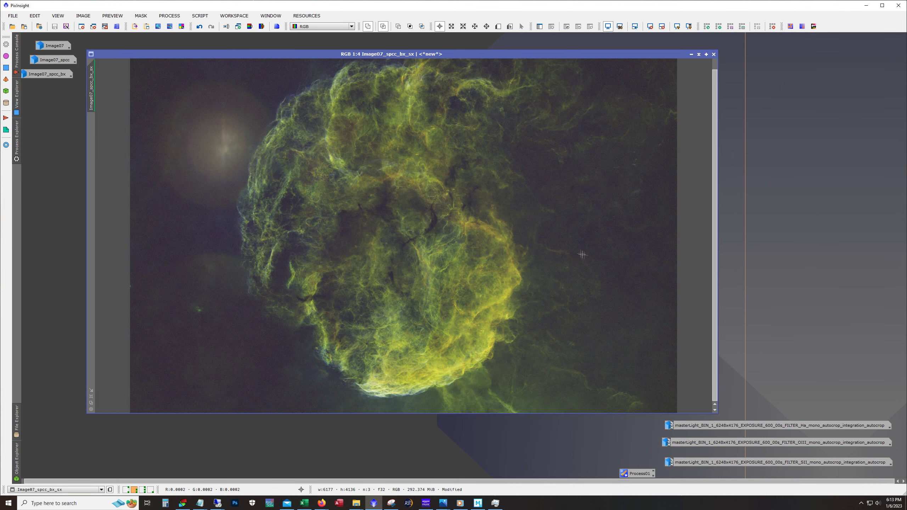
{"action": "scroll", "coordinate": [577, 253], "scroll_direction": "up", "scroll_amount": 1}
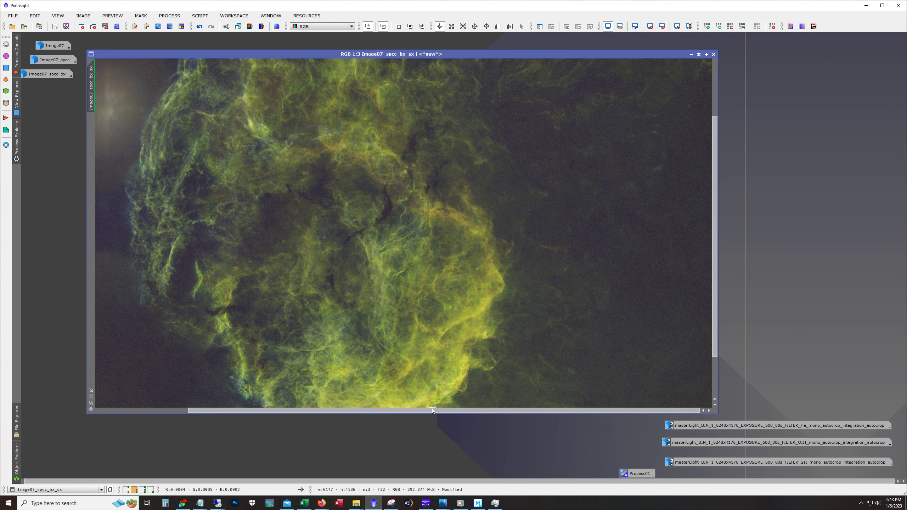
{"action": "left_click_drag", "start_coordinate": [716, 328], "coordinate": [720, 382]}
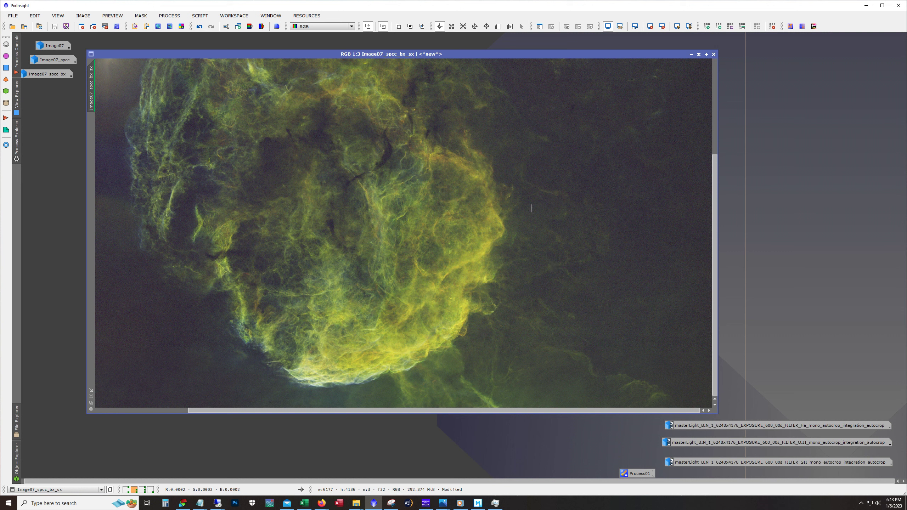
{"action": "left_click_drag", "start_coordinate": [715, 305], "coordinate": [701, 212]}
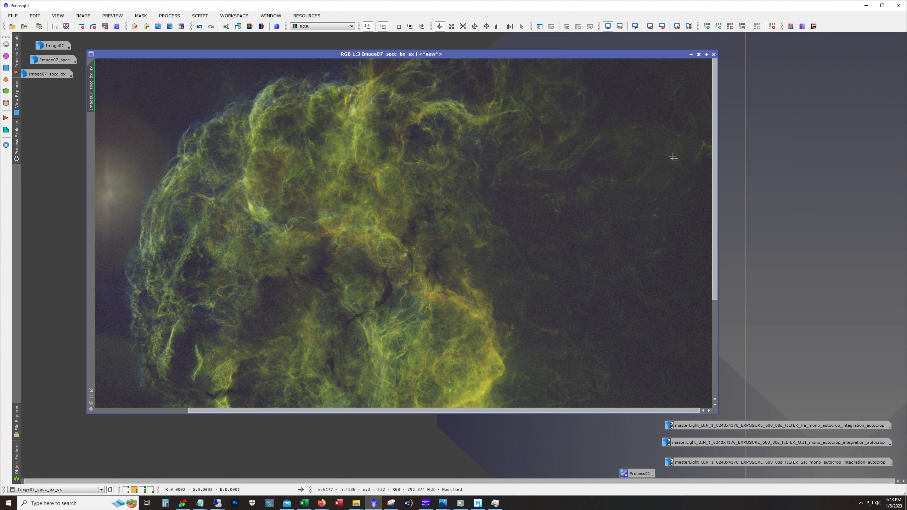
{"action": "scroll", "coordinate": [439, 228], "scroll_direction": "down", "scroll_amount": 1}
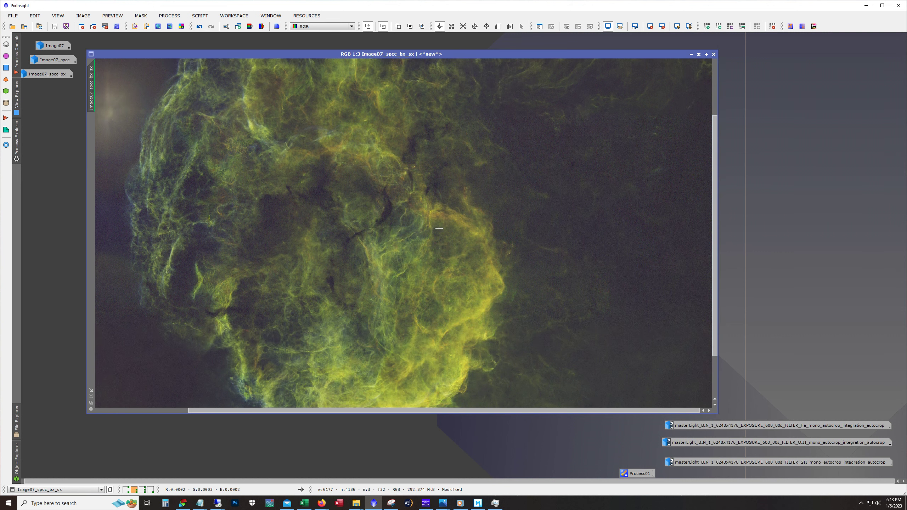
{"action": "scroll", "coordinate": [438, 228], "scroll_direction": "down", "scroll_amount": 1}
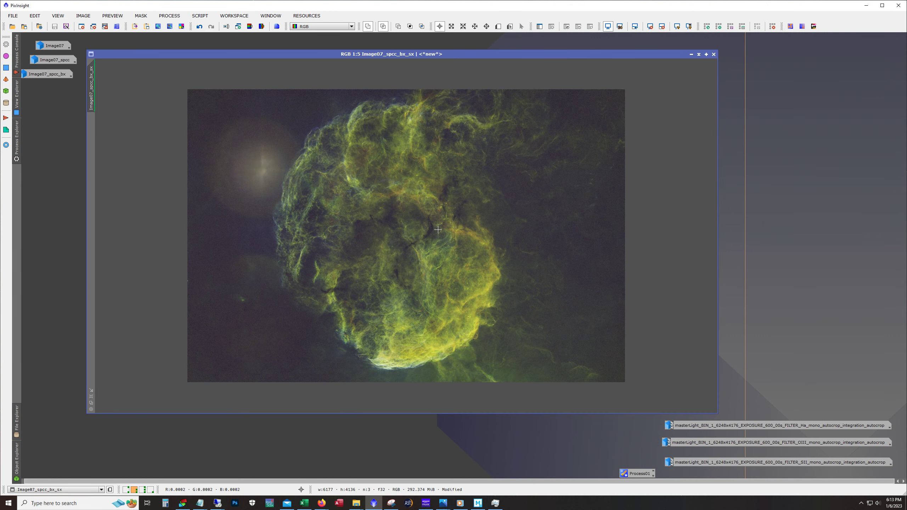
{"action": "key", "text": "alt"}
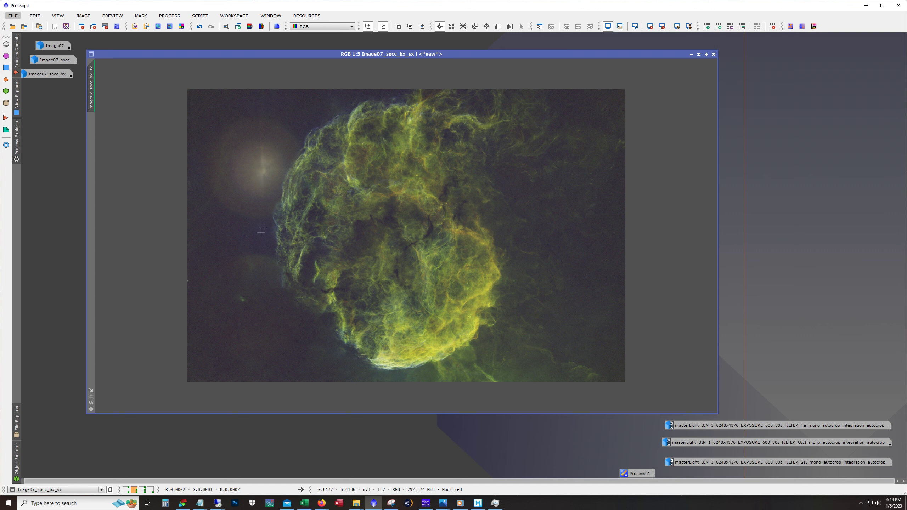
On workspace 4, enlarge the clone2 window, redo, and duplicate it as Image07_spcc_bx_sx_clone2_clone1.
{"action": "left_click", "coordinate": [150, 490]}
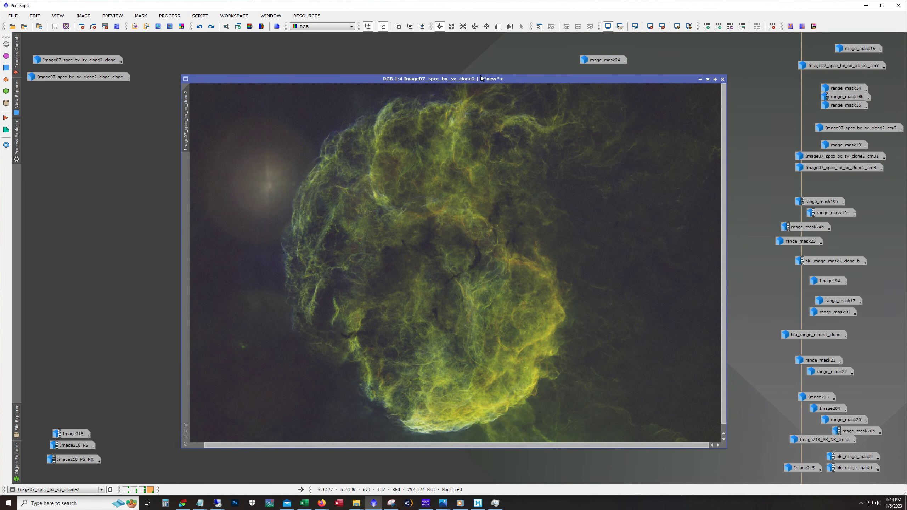
{"action": "left_click_drag", "start_coordinate": [481, 79], "coordinate": [445, 55]}
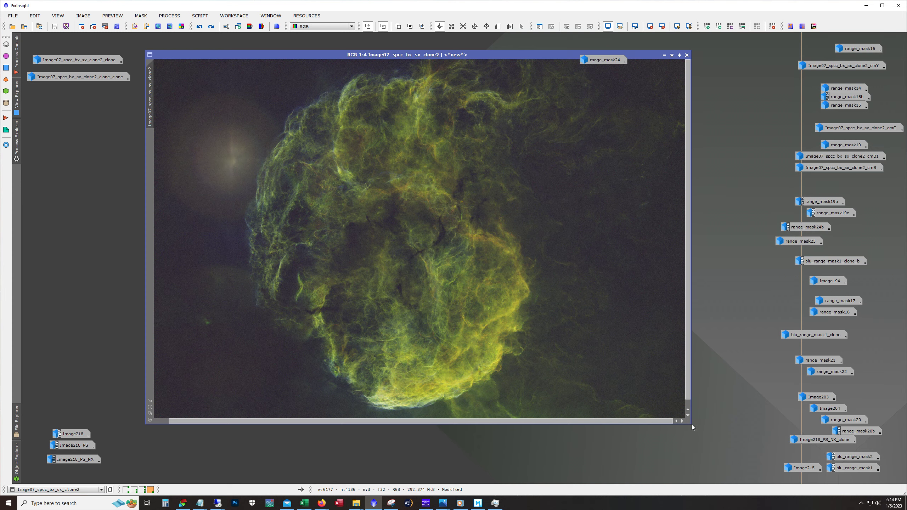
{"action": "left_click_drag", "start_coordinate": [692, 425], "coordinate": [726, 458]}
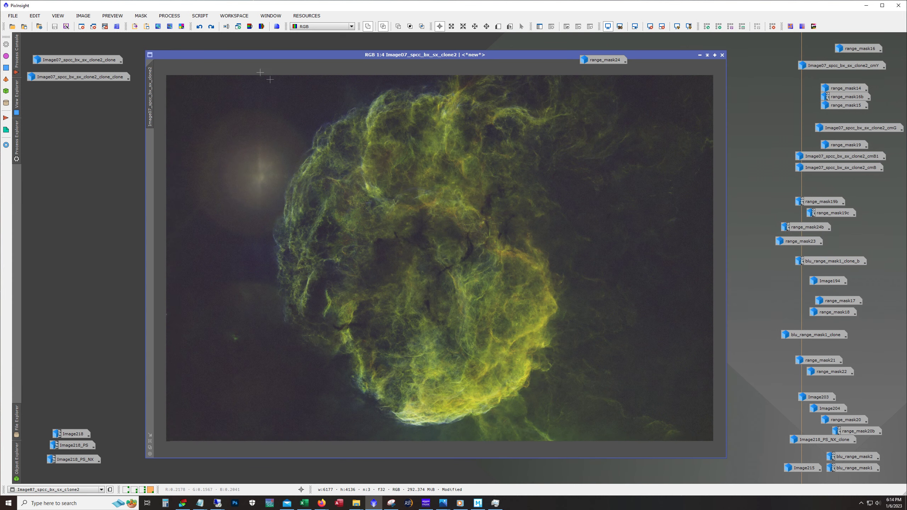
{"action": "left_click", "coordinate": [211, 27]}
{"action": "left_click_drag", "start_coordinate": [155, 110], "coordinate": [130, 107]}
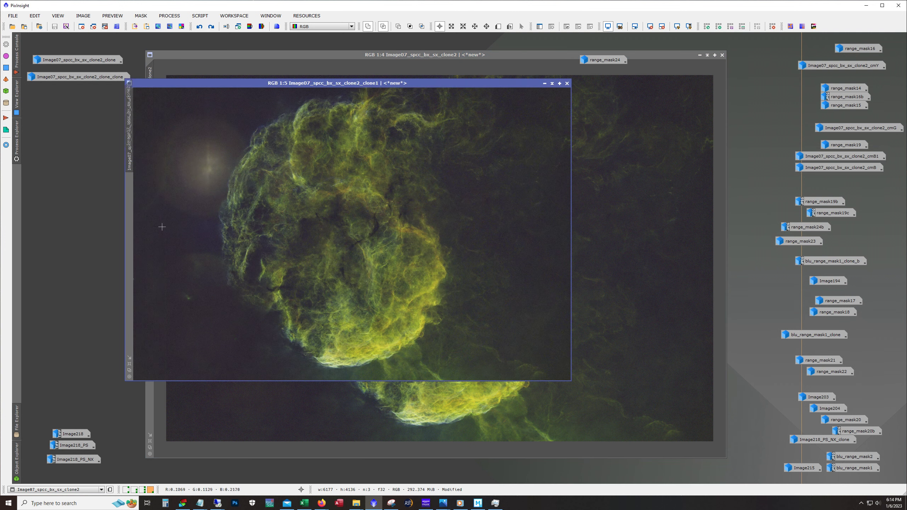
{"action": "left_click", "coordinate": [169, 16]}
Open CurvesTransformation and sample nebula and background pixel levels on clone1.
{"action": "mouse_move", "coordinate": [188, 32]}
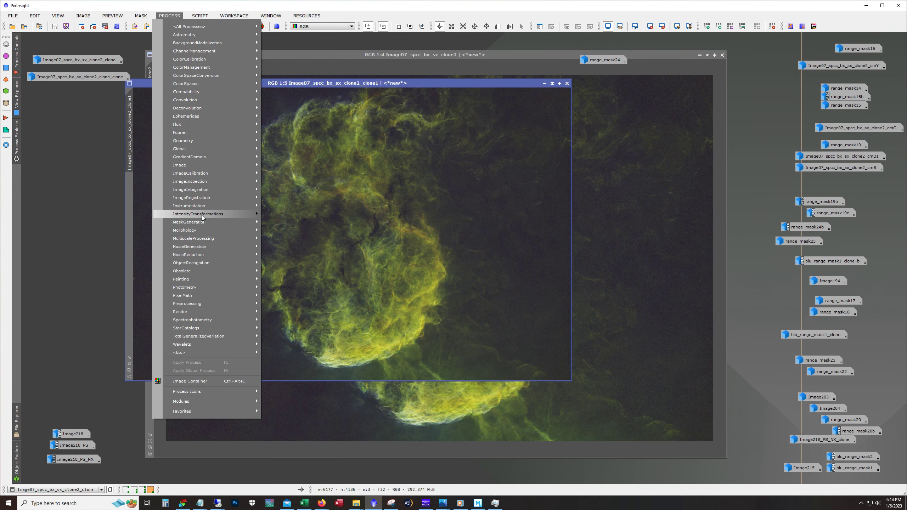
{"action": "mouse_move", "coordinate": [214, 214]}
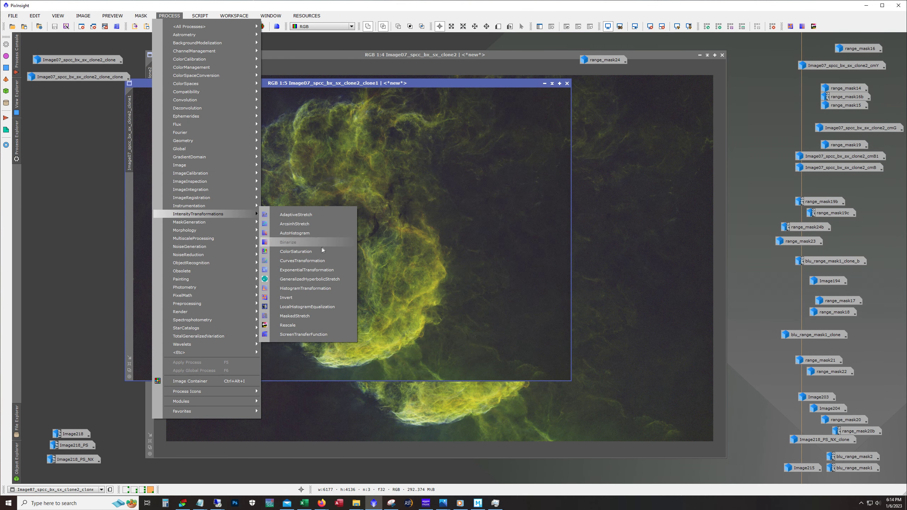
{"action": "left_click", "coordinate": [317, 259]}
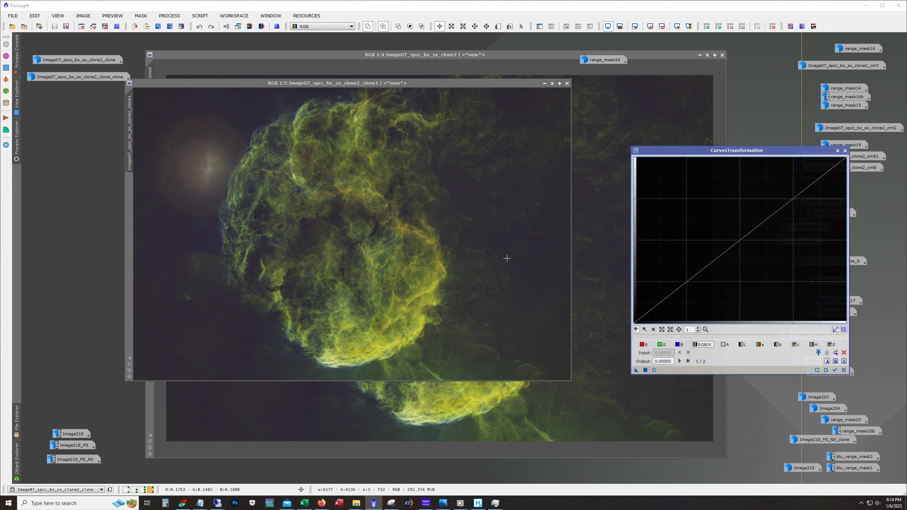
{"action": "left_click", "coordinate": [502, 234]}
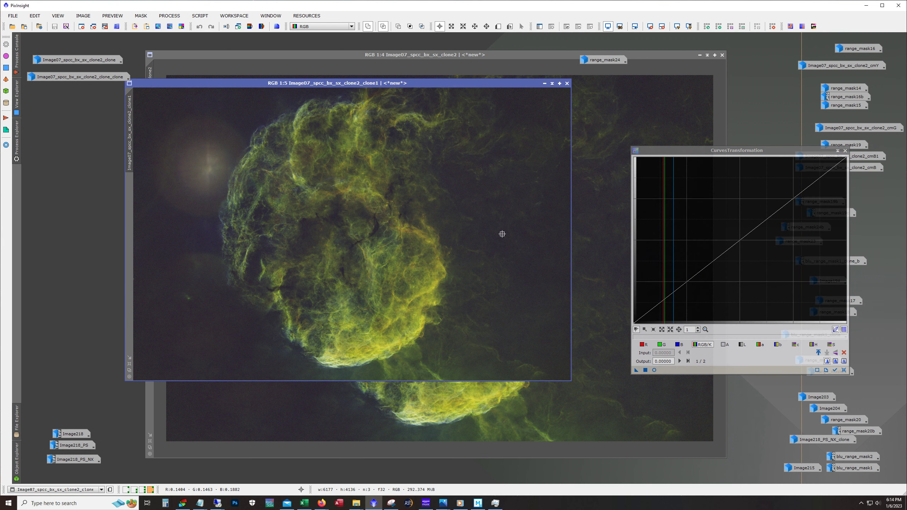
{"action": "left_click", "coordinate": [503, 234]}
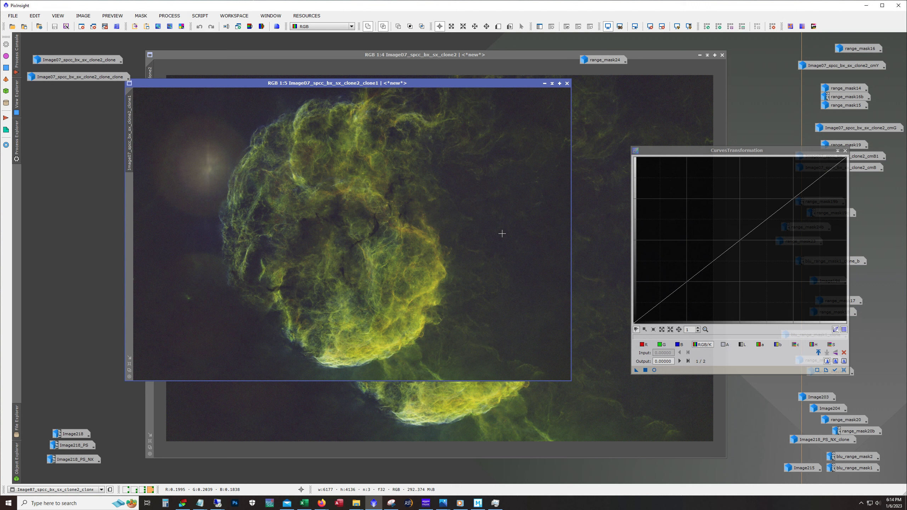
{"action": "left_click_drag", "start_coordinate": [502, 234], "coordinate": [463, 239]}
{"action": "left_click_drag", "start_coordinate": [487, 183], "coordinate": [487, 183]}
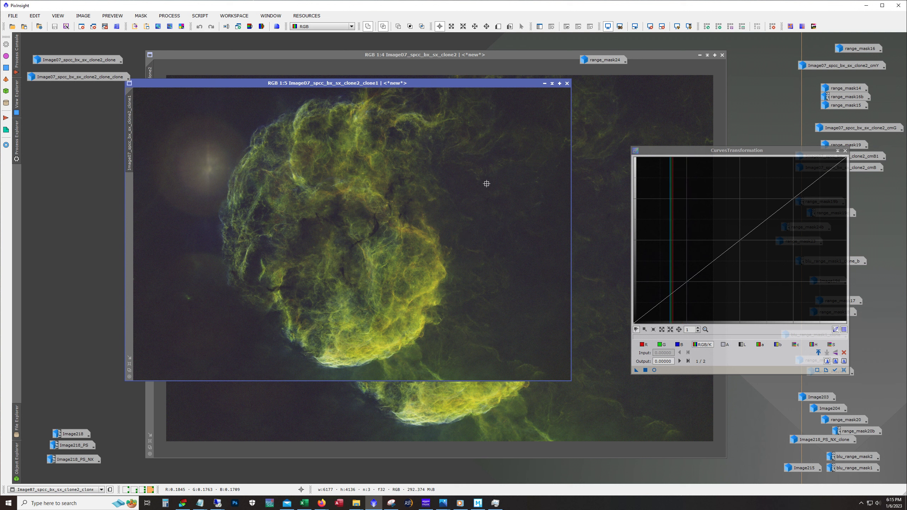
{"action": "left_click_drag", "start_coordinate": [487, 184], "coordinate": [486, 183]}
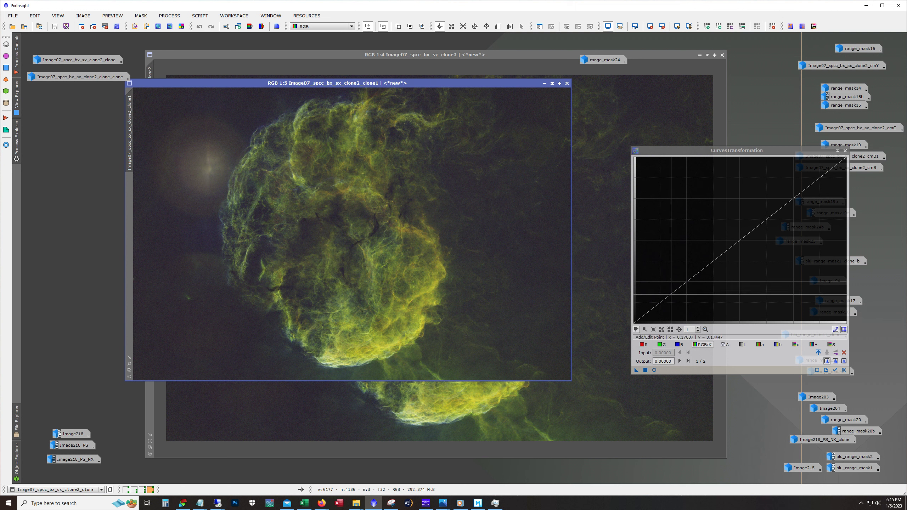
Add curve points near 0.18 and 0.22, lower them slightly (0.22463 to 0.21489), and apply to clone1.
{"action": "left_click", "coordinate": [672, 295]}
{"action": "left_click_drag", "start_coordinate": [672, 295], "coordinate": [673, 296]}
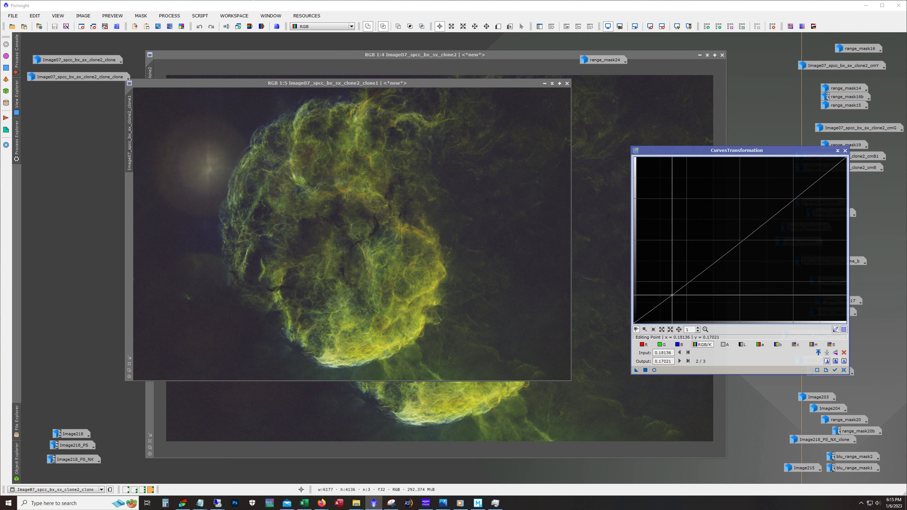
{"action": "left_click", "coordinate": [654, 370]}
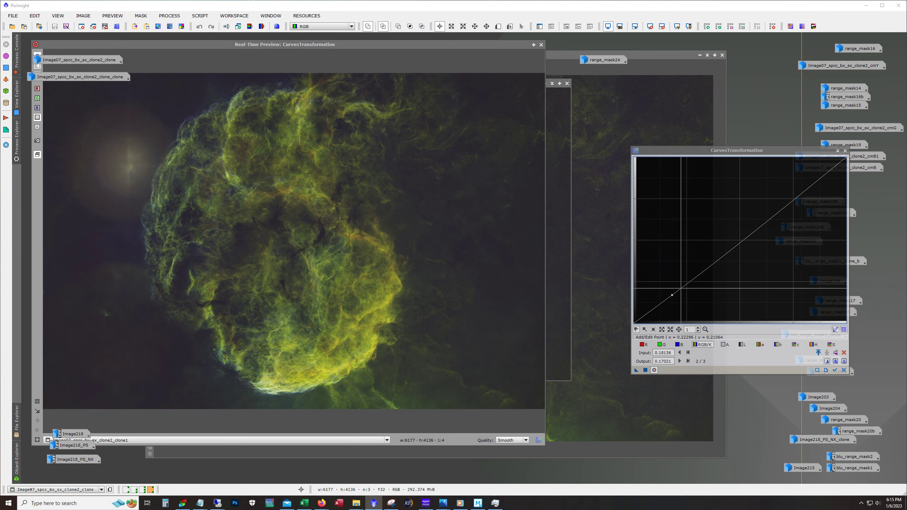
{"action": "left_click", "coordinate": [682, 289]}
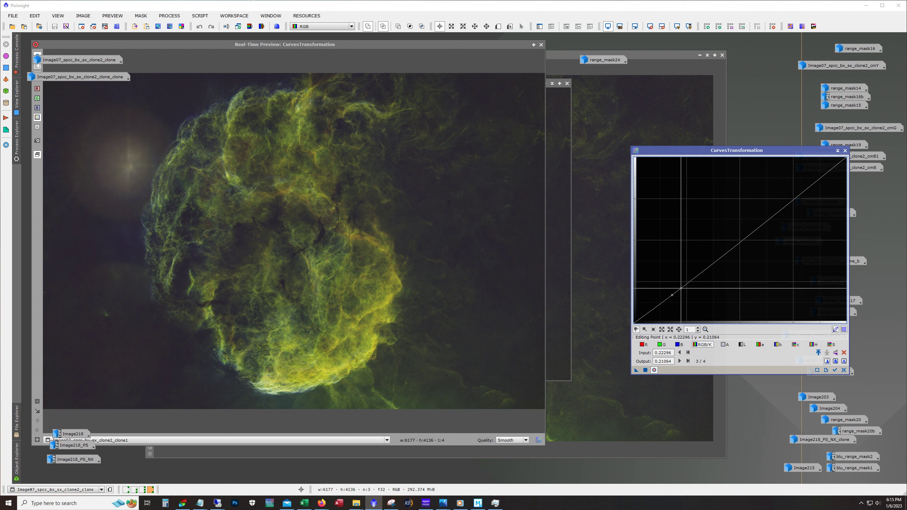
{"action": "left_click_drag", "start_coordinate": [681, 289], "coordinate": [682, 287]}
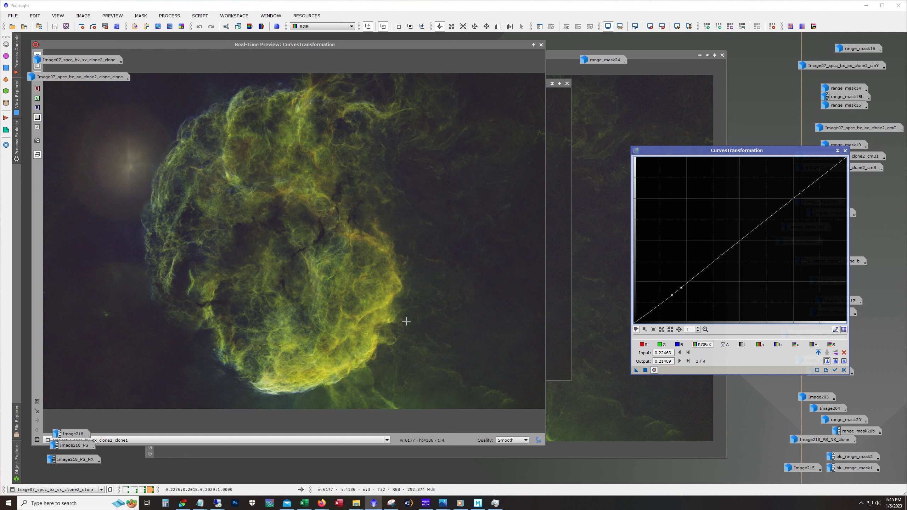
{"action": "left_click", "coordinate": [646, 370]}
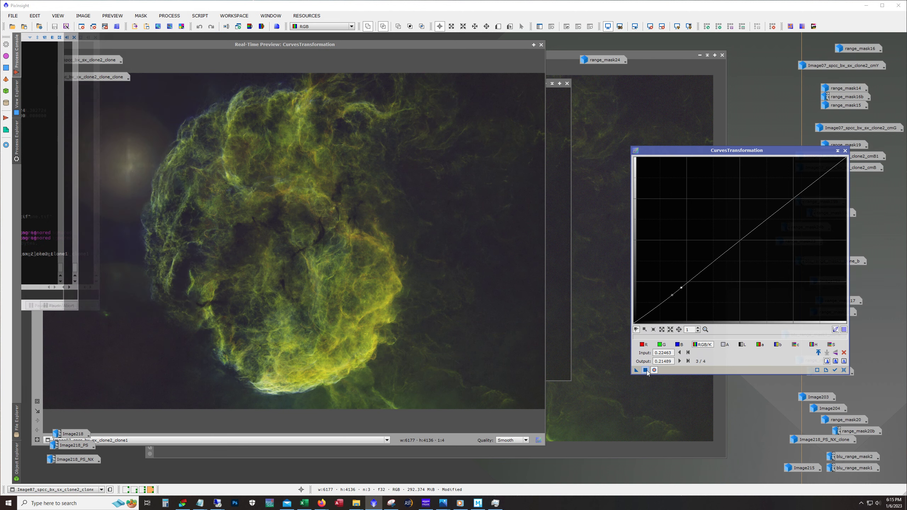
{"action": "left_click", "coordinate": [646, 370]}
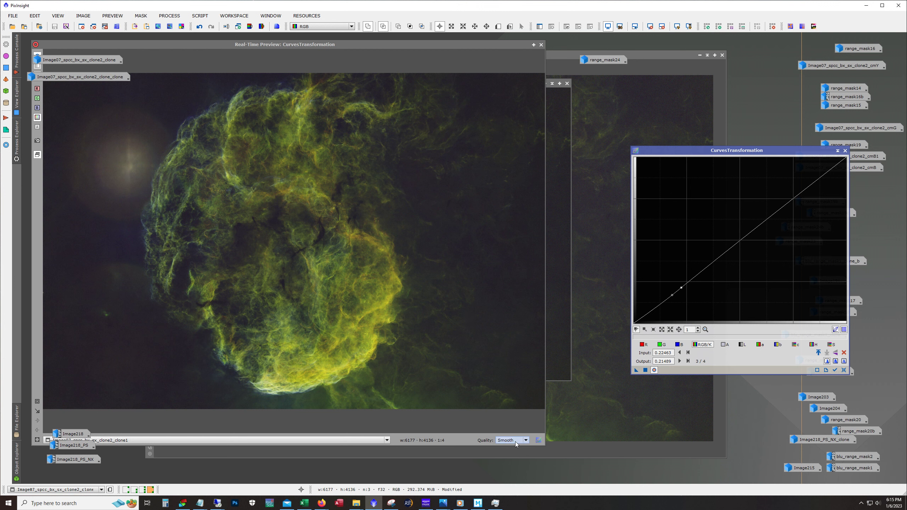
{"action": "left_click", "coordinate": [541, 44]}
Close Curves and minimize clone1 to an icon parked at the bottom-right.
{"action": "left_click", "coordinate": [845, 151]}
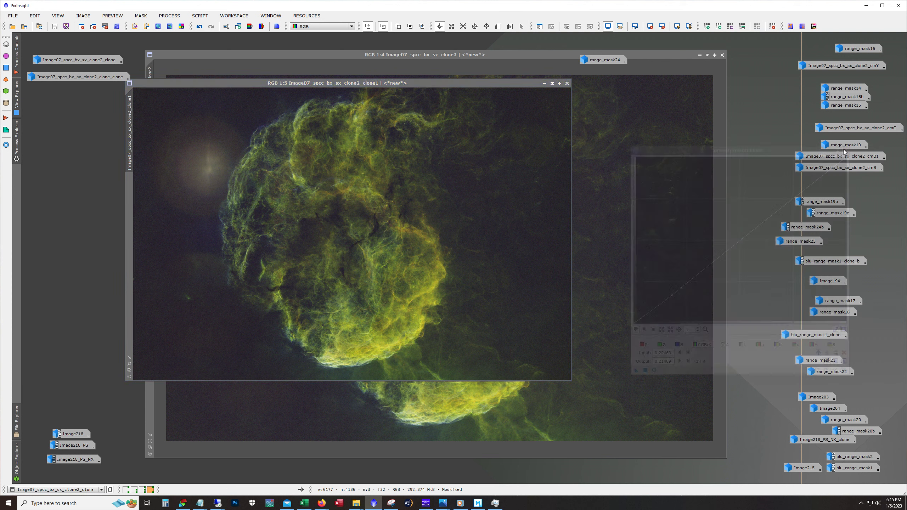
{"action": "left_click", "coordinate": [545, 84]}
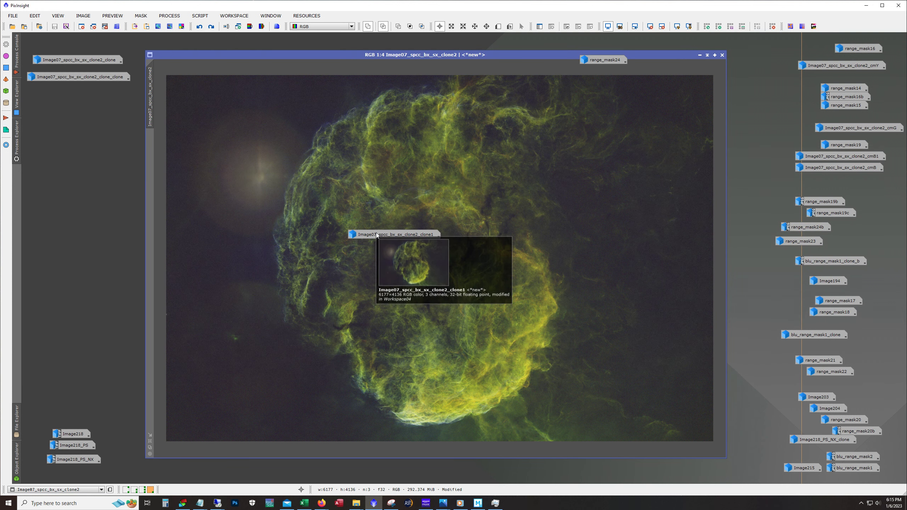
{"action": "left_click_drag", "start_coordinate": [362, 236], "coordinate": [700, 472]}
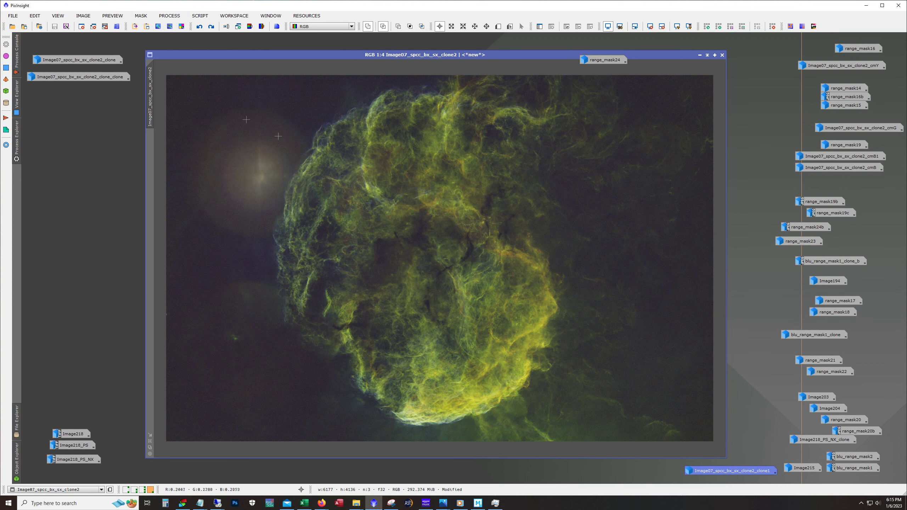
Undo and redo clone2's last edit to compare it before and after.
{"action": "left_click", "coordinate": [211, 26]}
{"action": "left_click", "coordinate": [211, 27]}
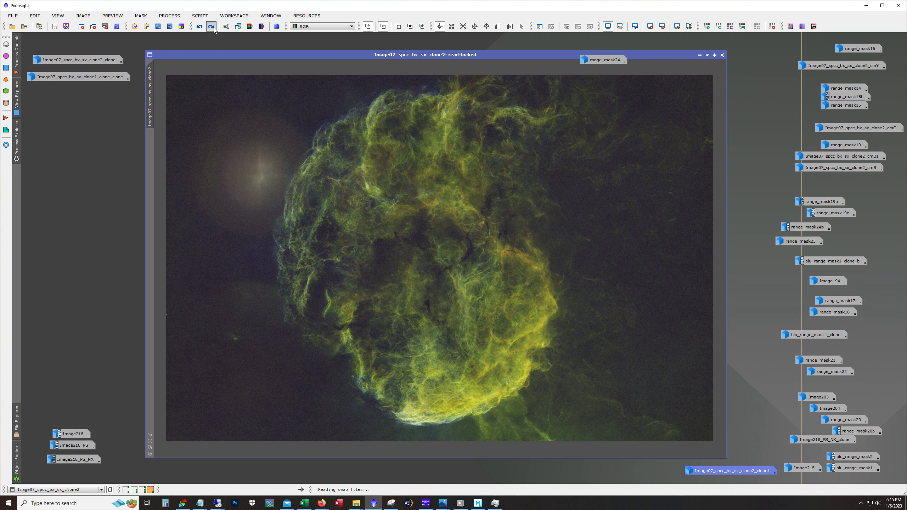
{"action": "left_click", "coordinate": [211, 26]}
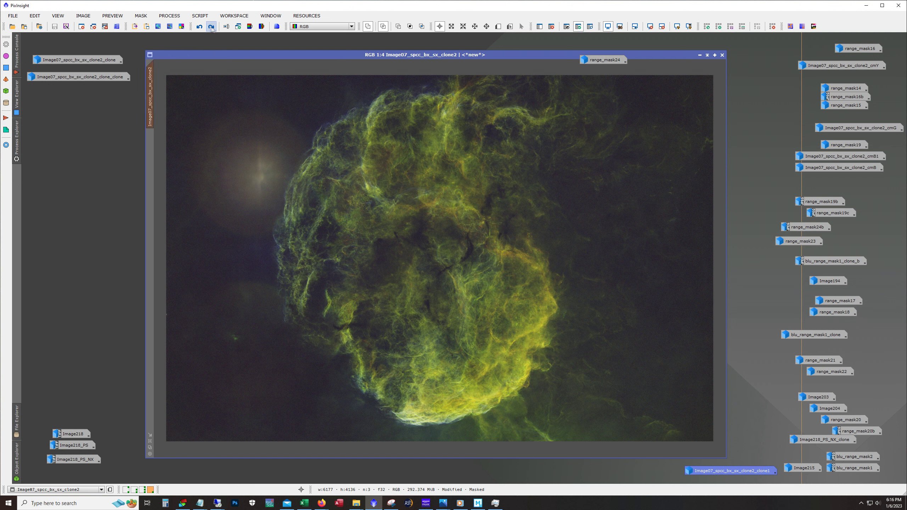
{"action": "left_click", "coordinate": [212, 27]}
Compare clone2's last edit with the mask overlay shown, then hidden.
{"action": "left_click", "coordinate": [590, 27]}
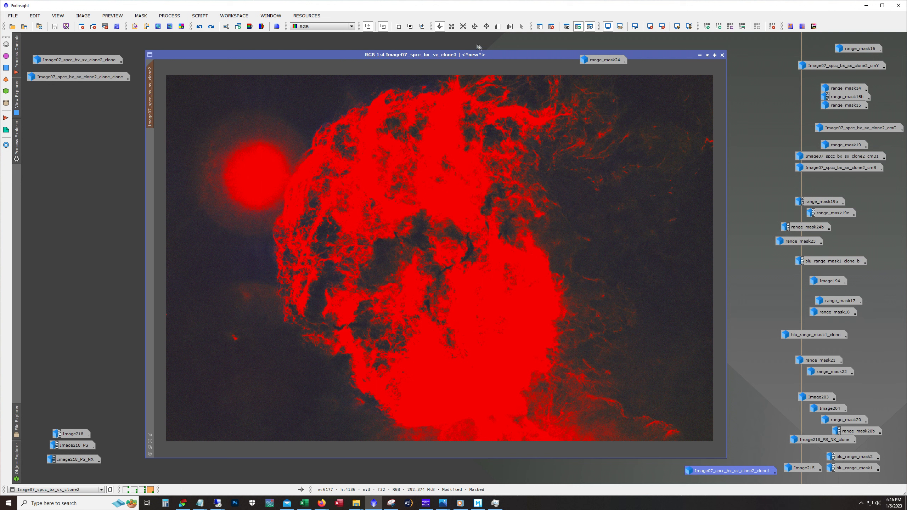
{"action": "left_click", "coordinate": [211, 27]}
{"action": "left_click", "coordinate": [591, 28]}
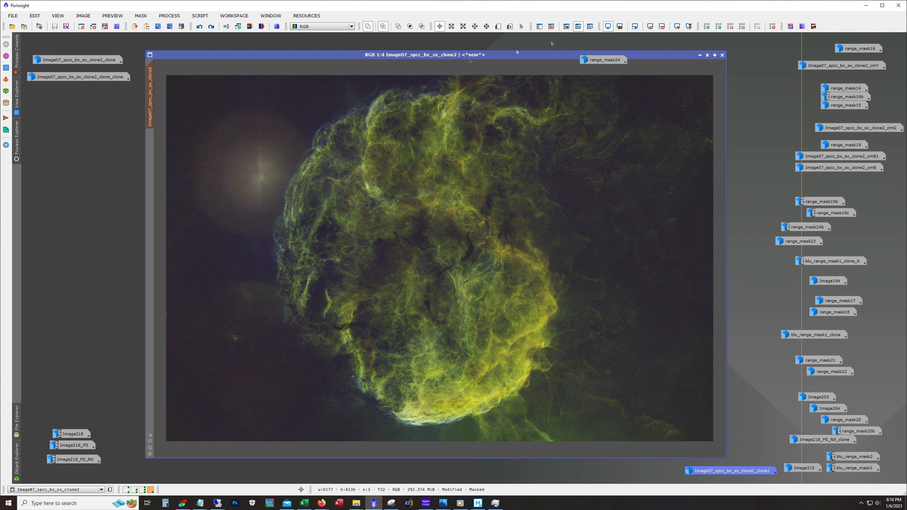
{"action": "left_click", "coordinate": [212, 26]}
{"action": "left_click", "coordinate": [210, 30]}
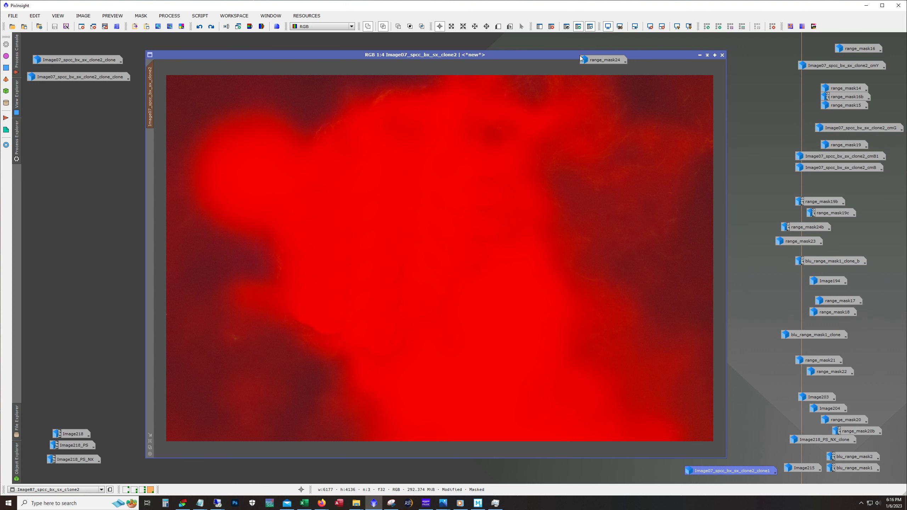
{"action": "left_click", "coordinate": [590, 26]}
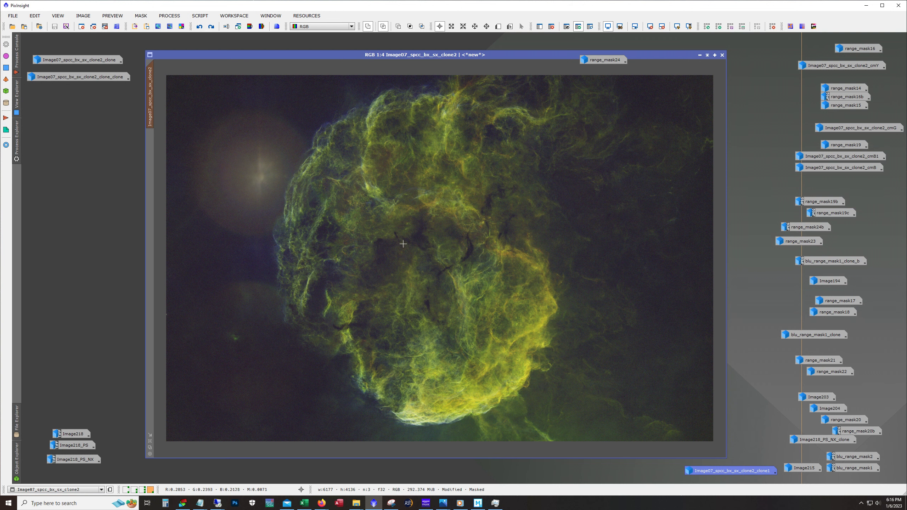
Zoom in and out on the clone2 nebula detail, then briefly show the mask.
{"action": "scroll", "coordinate": [389, 258], "scroll_direction": "up", "scroll_amount": 2}
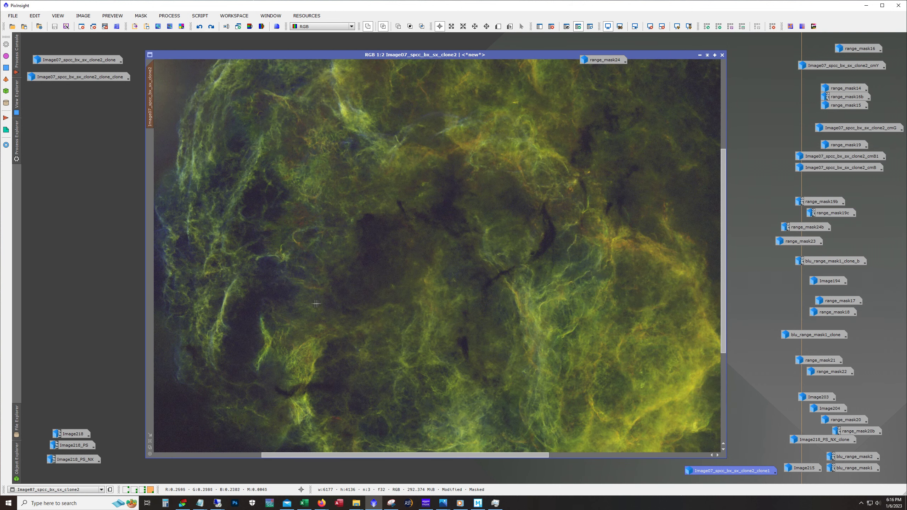
{"action": "scroll", "coordinate": [280, 311], "scroll_direction": "down", "scroll_amount": 2}
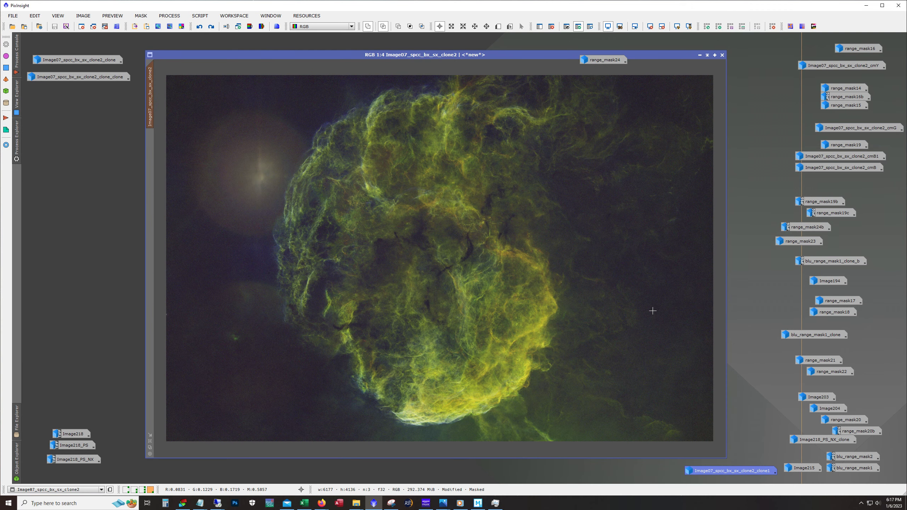
{"action": "scroll", "coordinate": [341, 265], "scroll_direction": "up", "scroll_amount": 1}
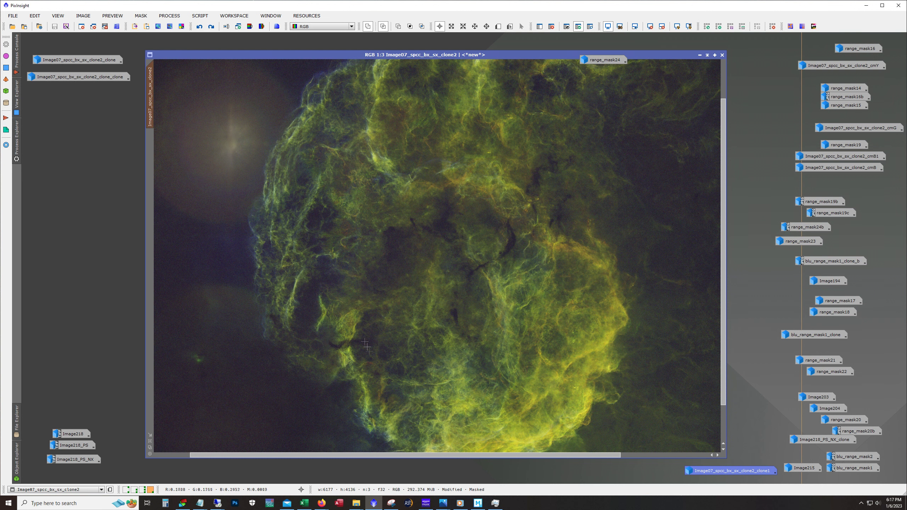
{"action": "scroll", "coordinate": [344, 302], "scroll_direction": "up", "scroll_amount": 1}
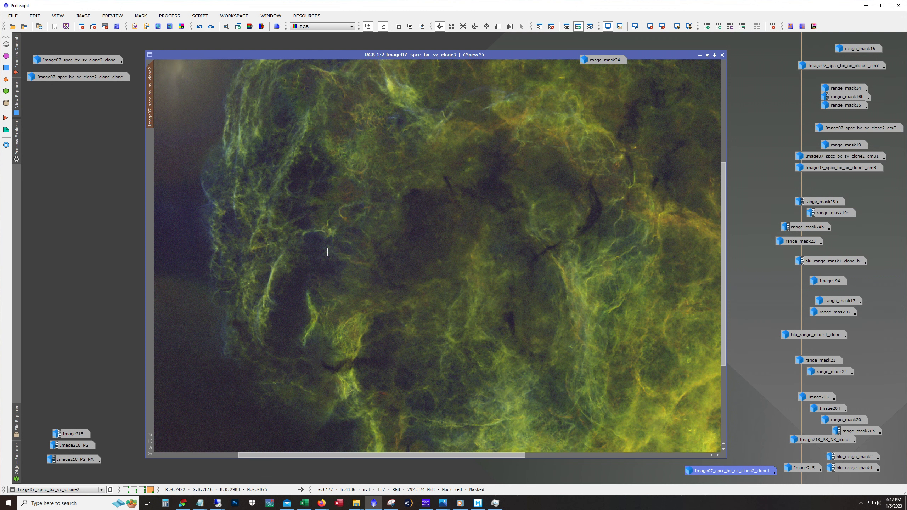
{"action": "scroll", "coordinate": [328, 252], "scroll_direction": "down", "scroll_amount": 1}
{"action": "scroll", "coordinate": [329, 253], "scroll_direction": "down", "scroll_amount": 1}
{"action": "scroll", "coordinate": [343, 257], "scroll_direction": "up", "scroll_amount": 1}
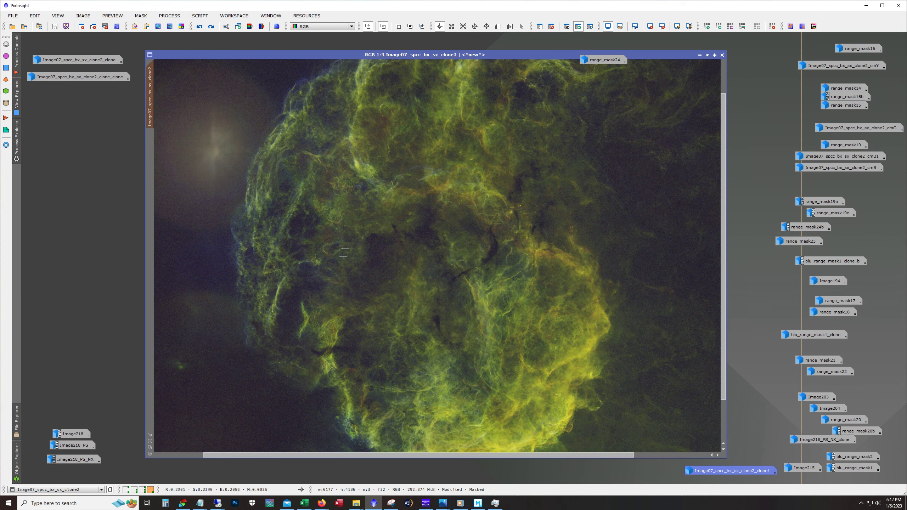
{"action": "scroll", "coordinate": [386, 283], "scroll_direction": "down", "scroll_amount": 1}
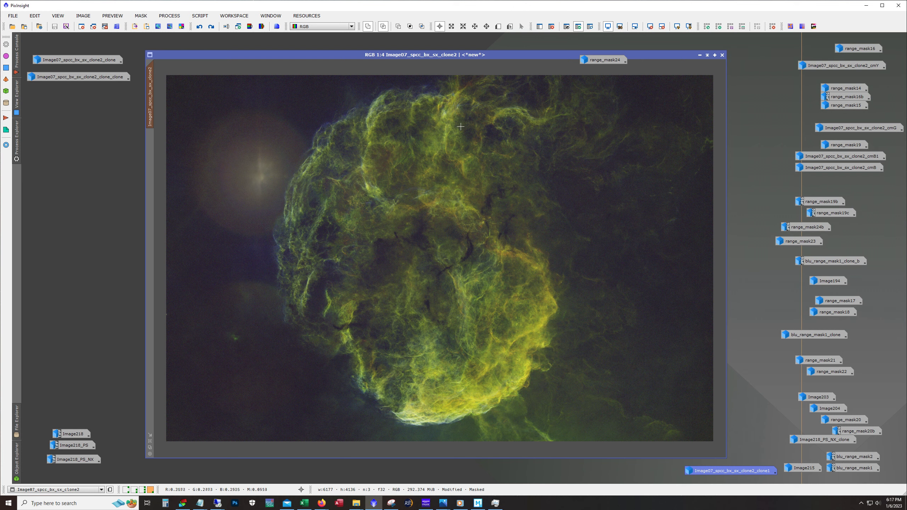
{"action": "left_click", "coordinate": [592, 27]}
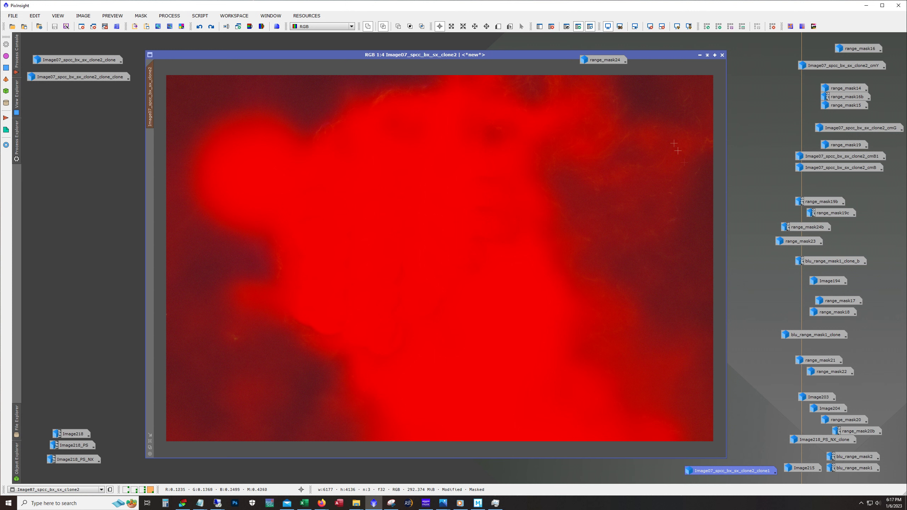
{"action": "left_click", "coordinate": [593, 28]}
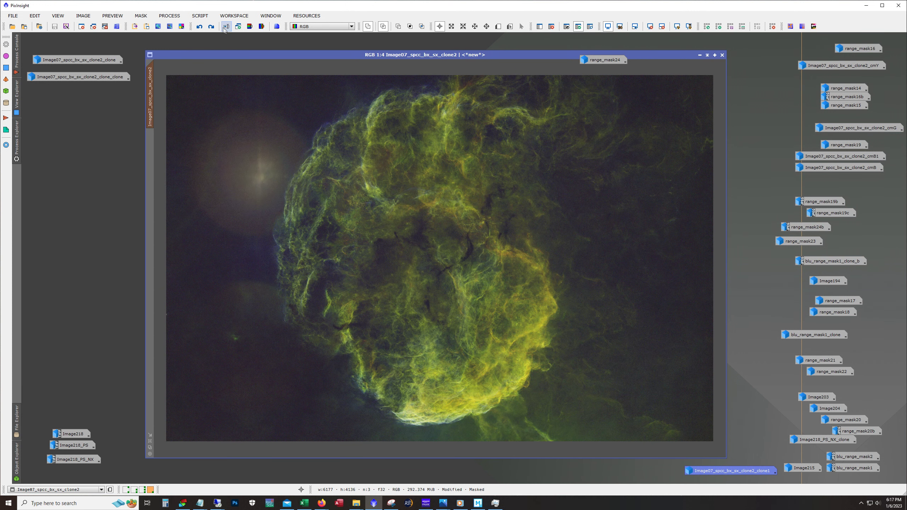
Toggle the latest edit, ending with it reapplied to clone2.
{"action": "left_click", "coordinate": [212, 27]}
{"action": "left_click", "coordinate": [212, 27]}
{"action": "left_click", "coordinate": [212, 28]}
{"action": "left_click", "coordinate": [211, 27]}
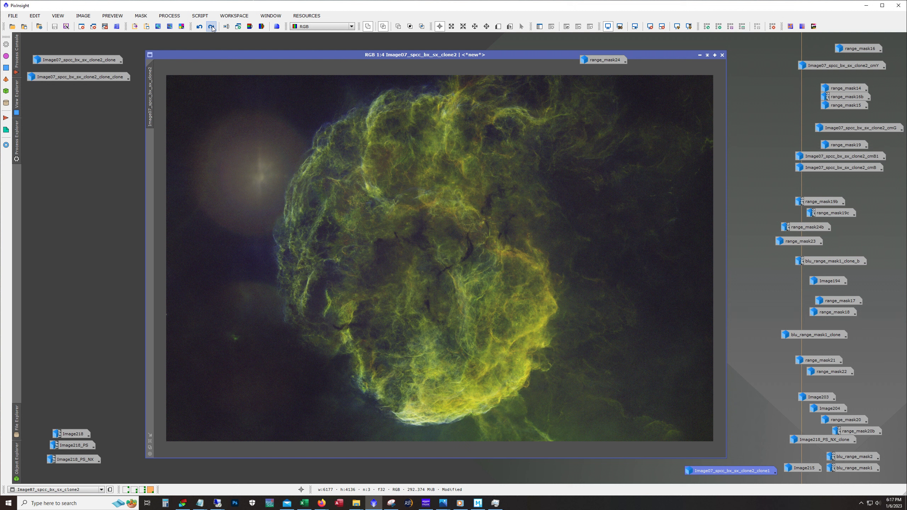
Return to the masked state, check the mask overlay, and redo the mask onto clone2.
{"action": "left_click", "coordinate": [199, 28]}
{"action": "left_click", "coordinate": [588, 27]}
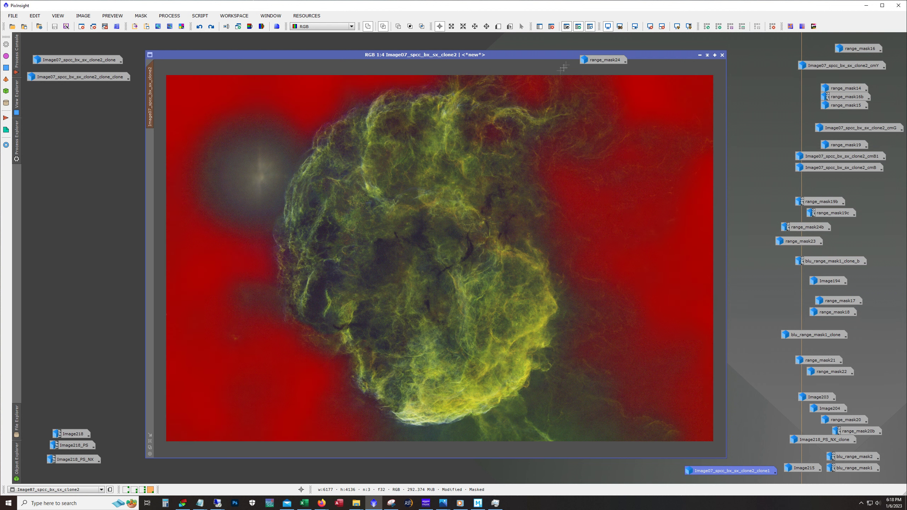
{"action": "left_click", "coordinate": [589, 29]}
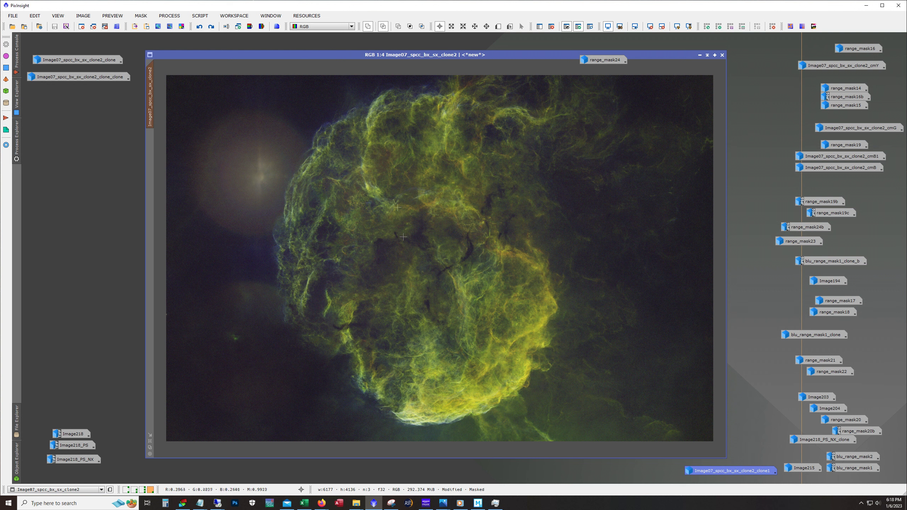
{"action": "left_click", "coordinate": [212, 27]}
{"action": "left_click", "coordinate": [211, 27]}
{"action": "left_click", "coordinate": [212, 27]}
Inspect the mask twice and redo the edits, restoring the orange-gold colour adjustment.
{"action": "left_click", "coordinate": [589, 27]}
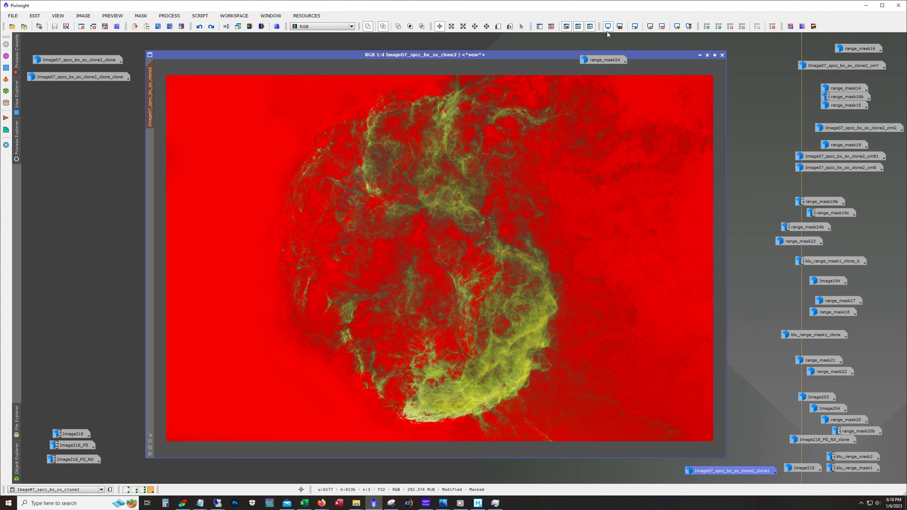
{"action": "left_click", "coordinate": [591, 28]}
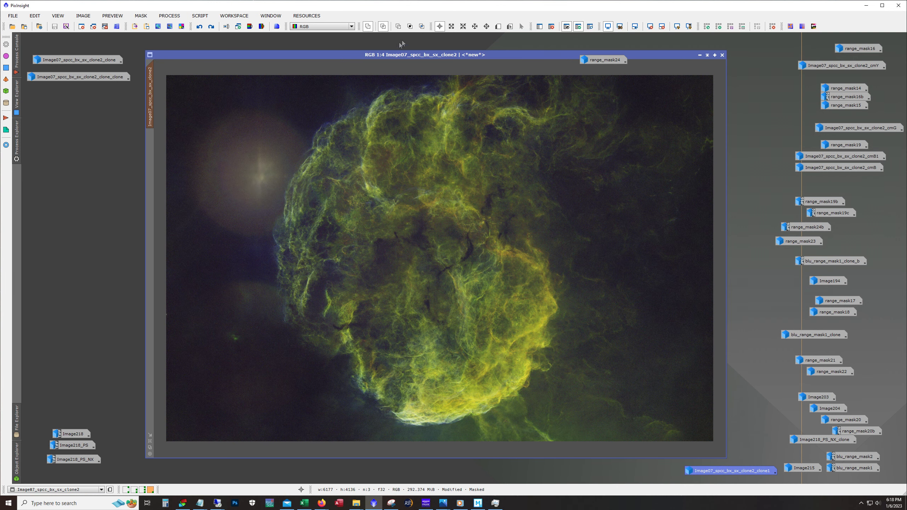
{"action": "left_click", "coordinate": [211, 27]}
{"action": "left_click", "coordinate": [590, 26]}
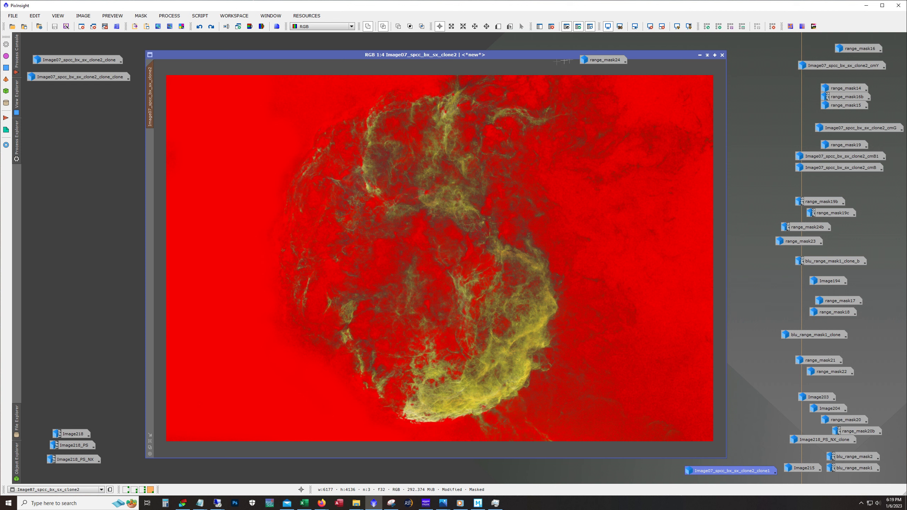
{"action": "left_click", "coordinate": [591, 26]}
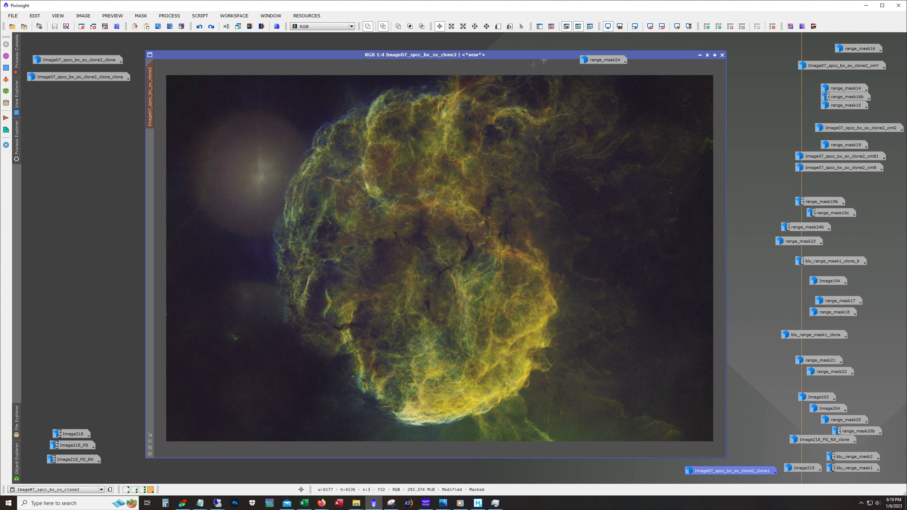
{"action": "left_click", "coordinate": [212, 28]}
{"action": "left_click", "coordinate": [170, 16]}
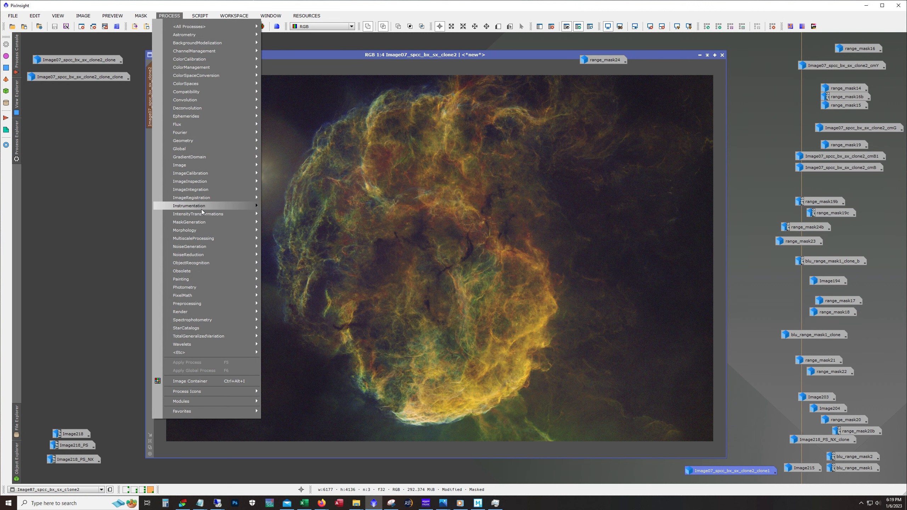
{"action": "mouse_move", "coordinate": [205, 212]}
{"action": "left_click", "coordinate": [297, 260]}
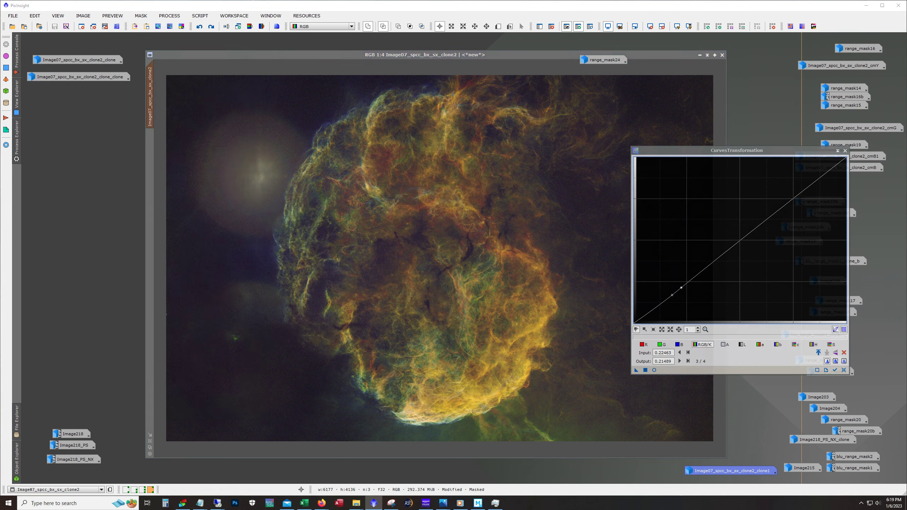
{"action": "left_click", "coordinate": [845, 370]}
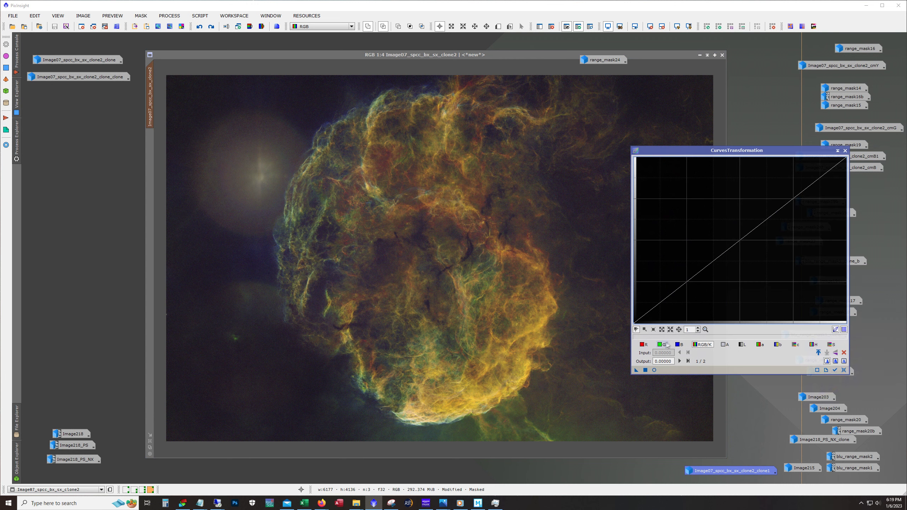
{"action": "left_click", "coordinate": [662, 344]}
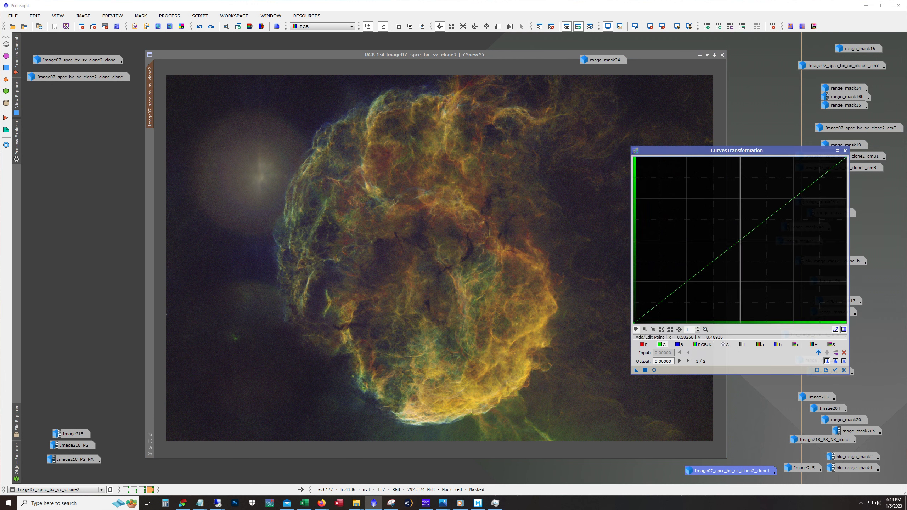
{"action": "left_click", "coordinate": [797, 345]}
{"action": "left_click", "coordinate": [761, 344]}
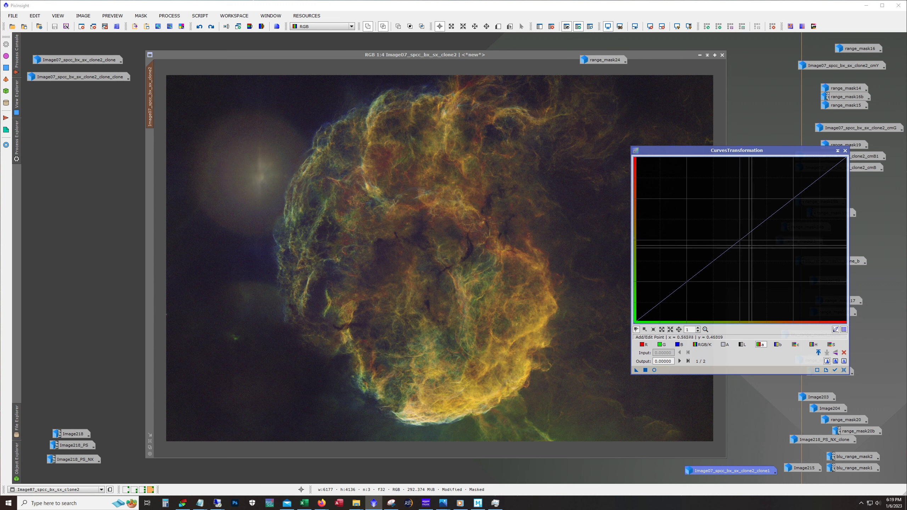
{"action": "left_click", "coordinate": [778, 345]}
{"action": "left_click", "coordinate": [760, 345]}
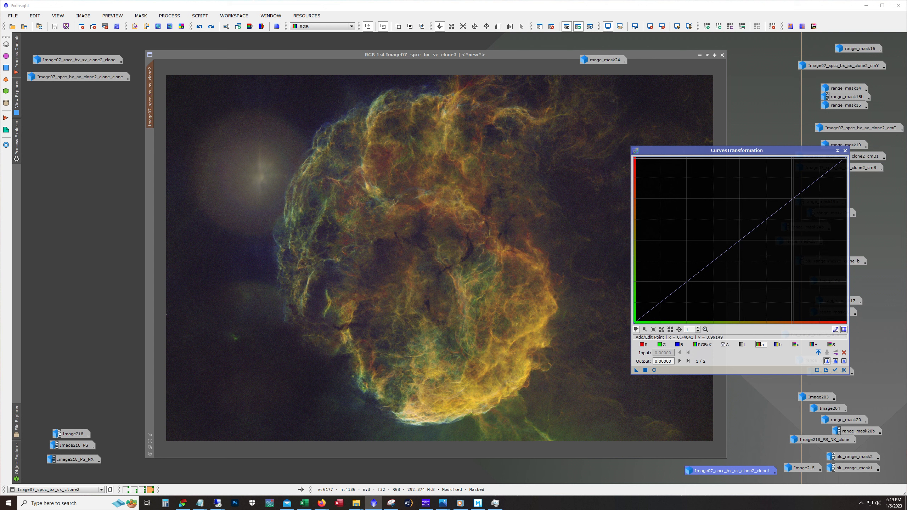
{"action": "left_click", "coordinate": [846, 151]}
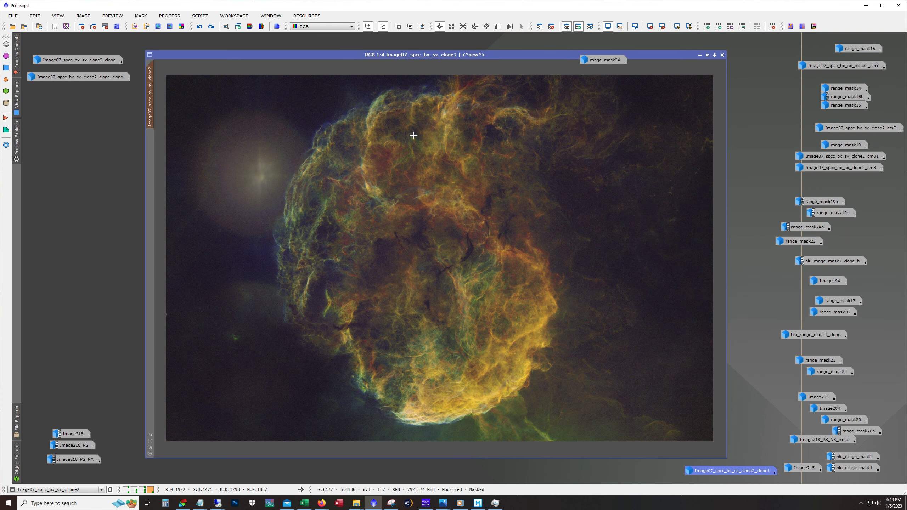
{"action": "left_click", "coordinate": [211, 27]}
{"action": "left_click", "coordinate": [212, 27]}
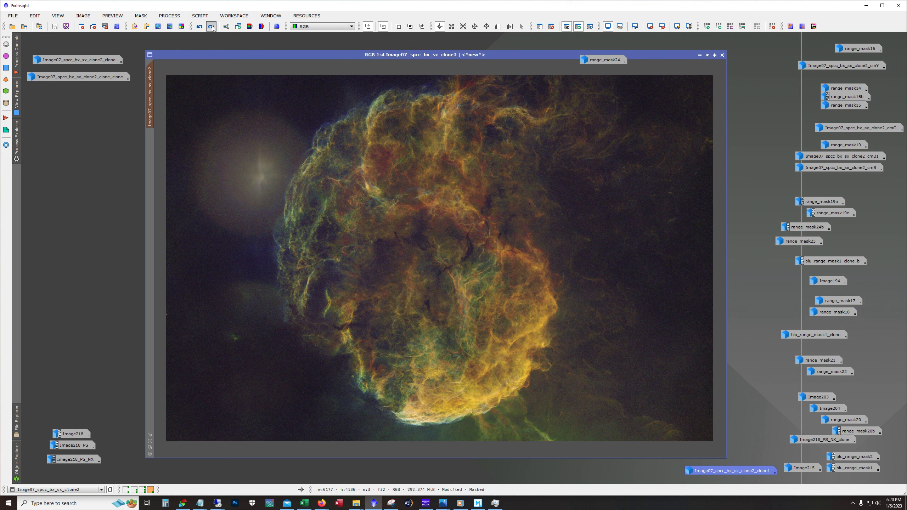
{"action": "left_click", "coordinate": [211, 27]}
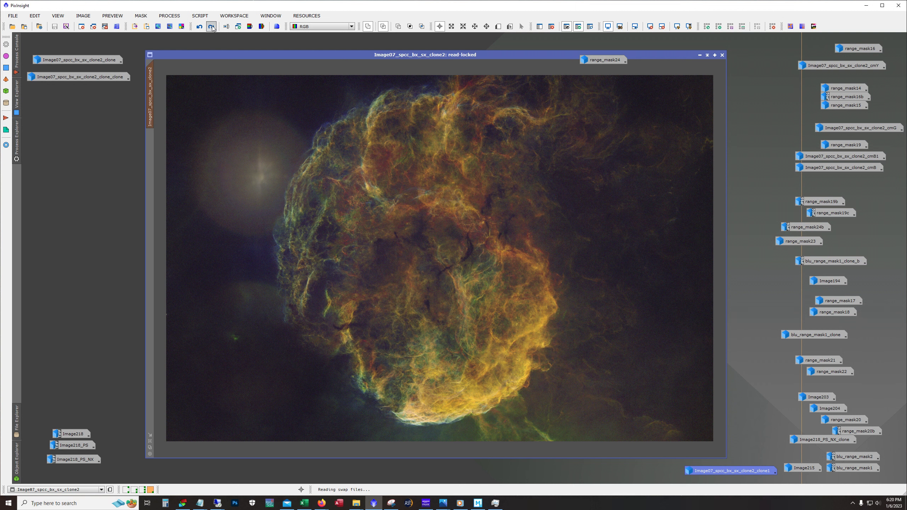
{"action": "left_click", "coordinate": [211, 27]}
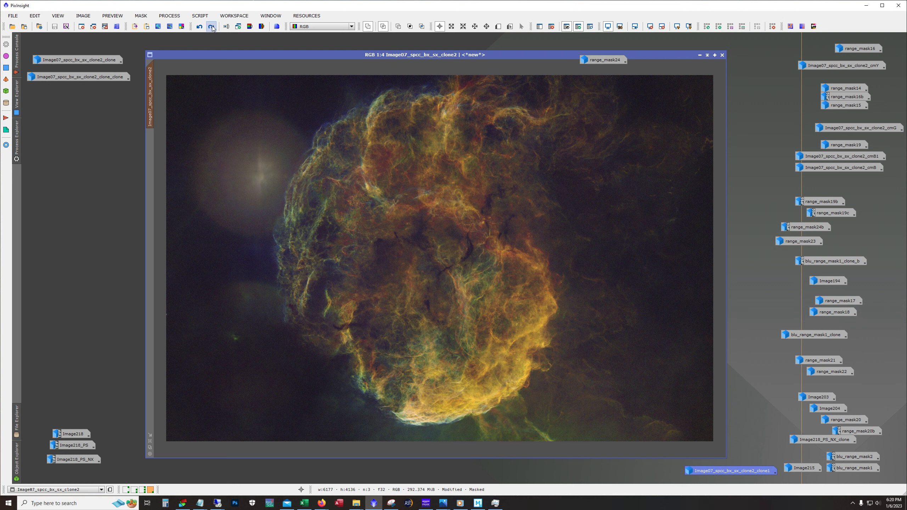
Redo two edits, undo the latest one, and briefly check the mask.
{"action": "left_click", "coordinate": [211, 27]}
{"action": "left_click", "coordinate": [211, 27]}
{"action": "left_click", "coordinate": [200, 27]}
{"action": "left_click", "coordinate": [590, 28]}
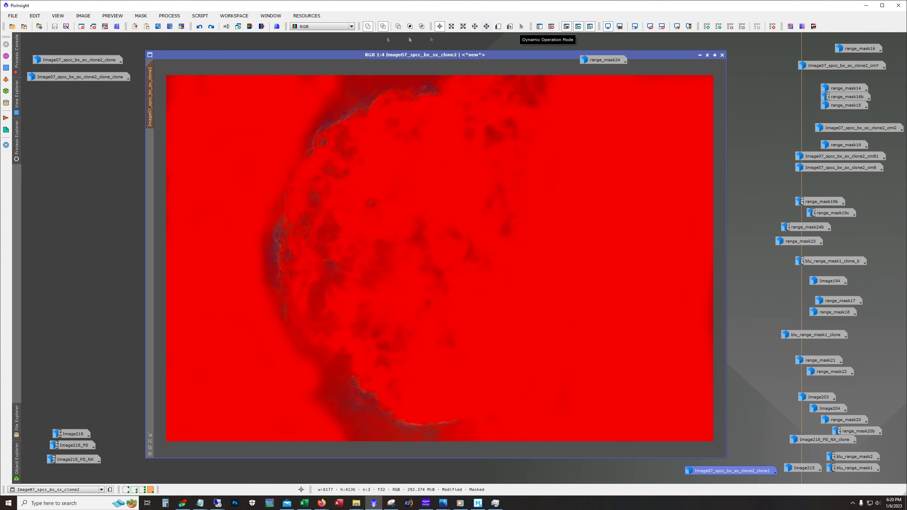
{"action": "left_click", "coordinate": [595, 28]}
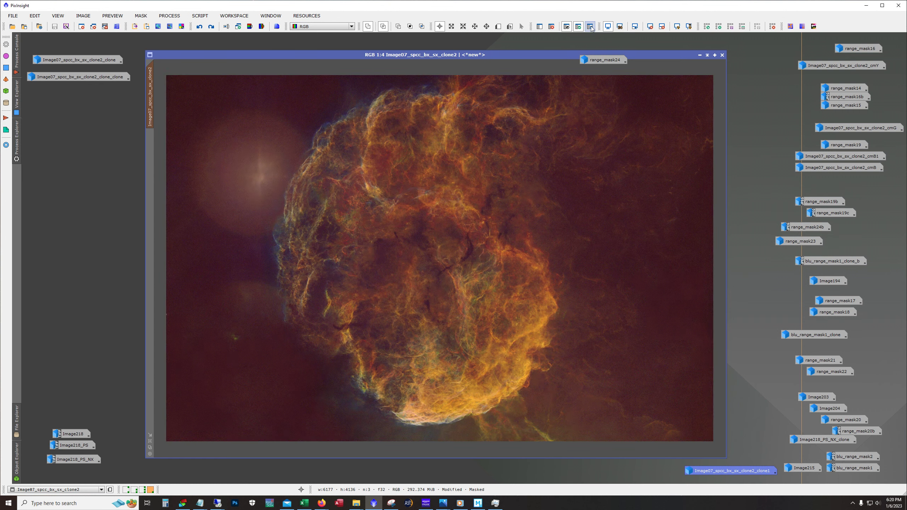
Zoom and pan around the nebula to inspect its filaments.
{"action": "scroll", "coordinate": [415, 223], "scroll_direction": "up", "scroll_amount": 2}
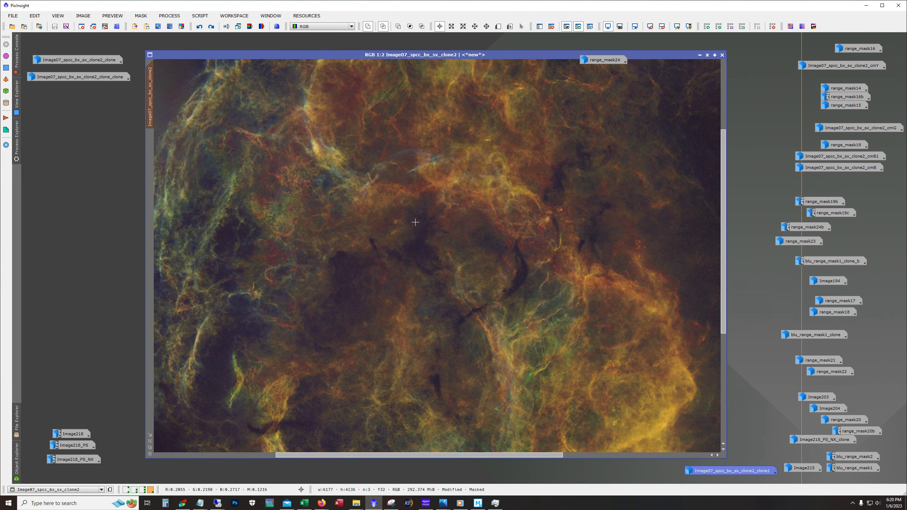
{"action": "scroll", "coordinate": [415, 223], "scroll_direction": "down", "scroll_amount": 1}
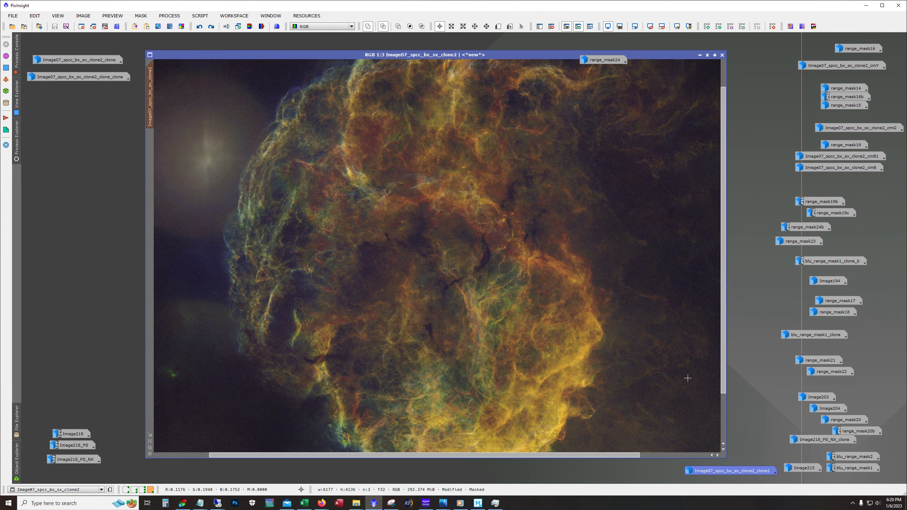
{"action": "left_click_drag", "start_coordinate": [596, 457], "coordinate": [556, 457]}
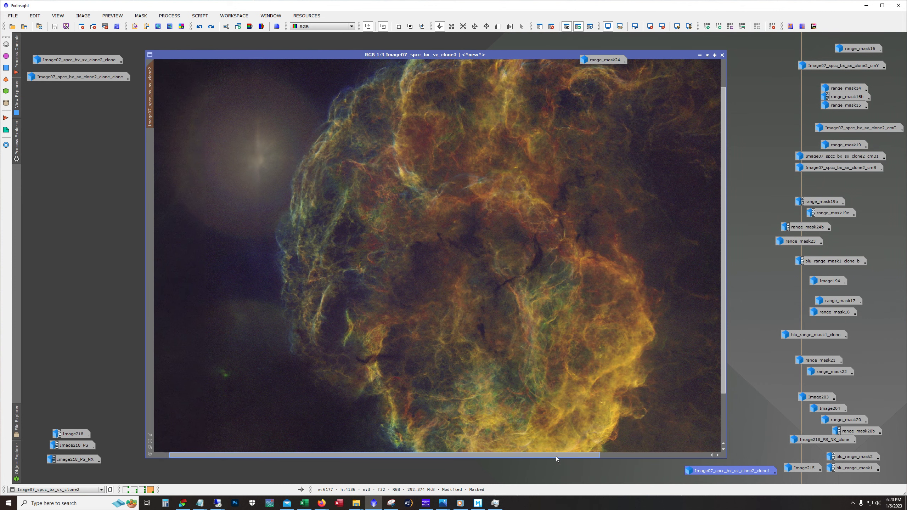
{"action": "left_click_drag", "start_coordinate": [724, 365], "coordinate": [716, 312]}
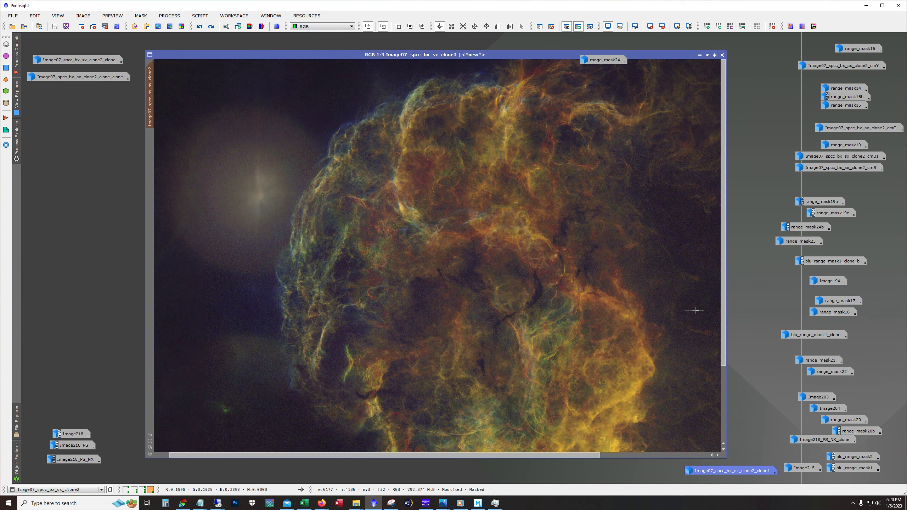
{"action": "scroll", "coordinate": [479, 224], "scroll_direction": "up", "scroll_amount": 1}
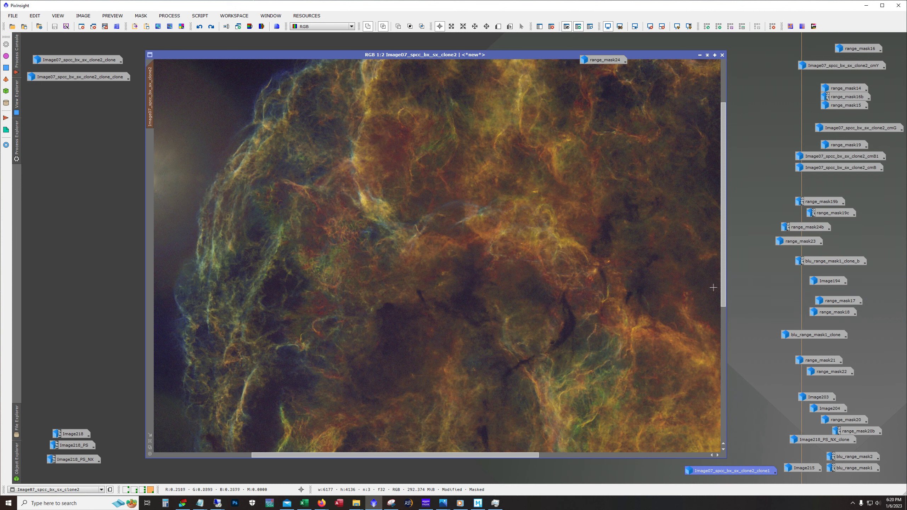
{"action": "left_click_drag", "start_coordinate": [723, 288], "coordinate": [750, 390]}
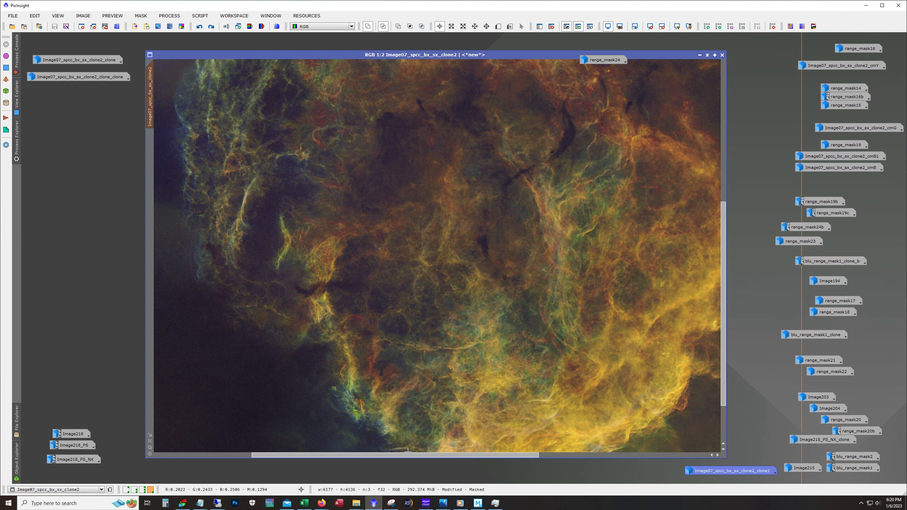
{"action": "scroll", "coordinate": [408, 452], "scroll_direction": "left", "scroll_amount": 3}
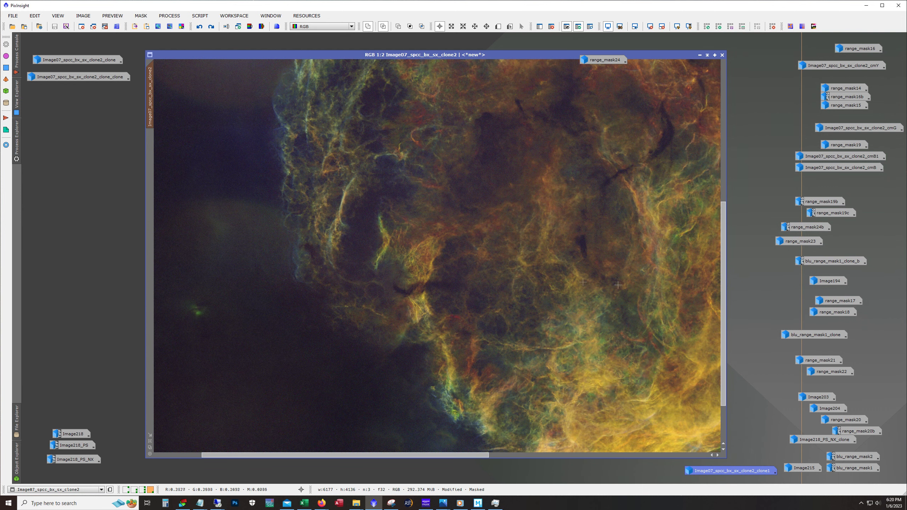
{"action": "left_click_drag", "start_coordinate": [725, 330], "coordinate": [723, 178]}
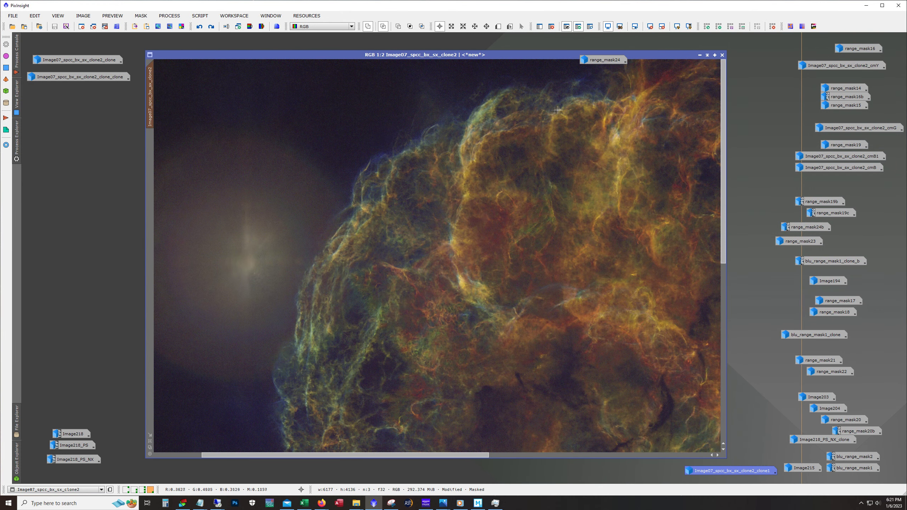
Zoom out to 1:4 to fit the whole nebula and show the mask in red.
{"action": "left_click_drag", "start_coordinate": [430, 449], "coordinate": [486, 449]}
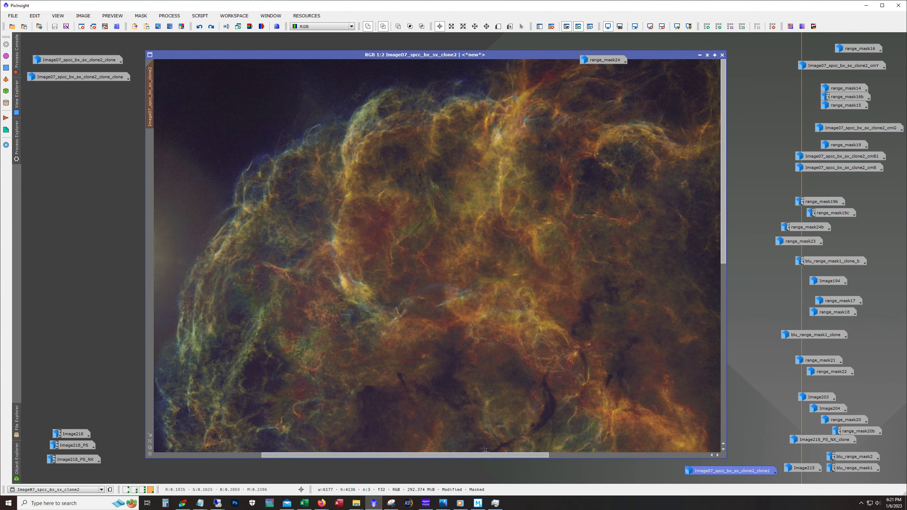
{"action": "scroll", "coordinate": [479, 415], "scroll_direction": "down", "scroll_amount": 1}
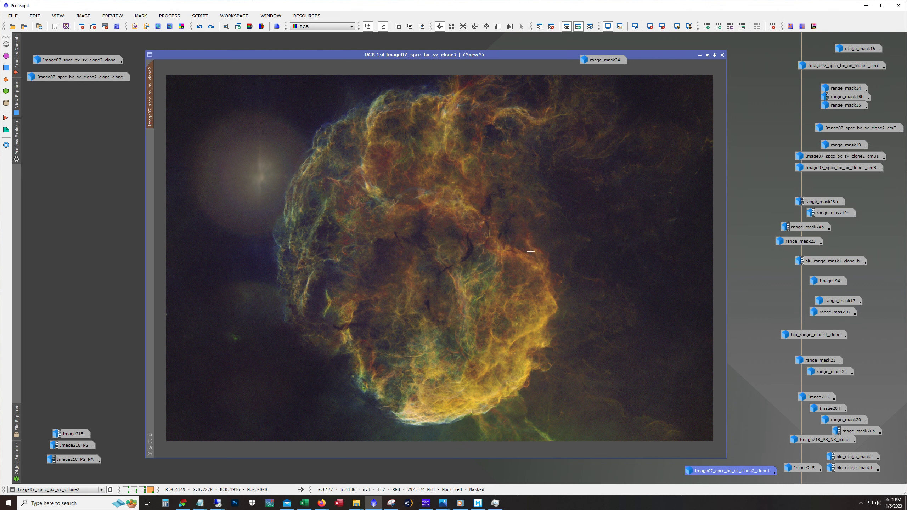
{"action": "scroll", "coordinate": [531, 252], "scroll_direction": "up", "scroll_amount": 1}
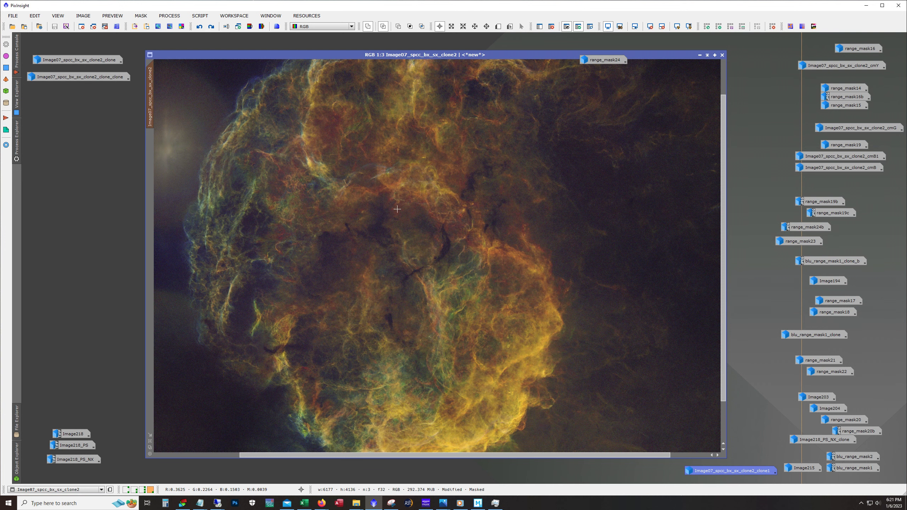
{"action": "left_click_drag", "start_coordinate": [454, 456], "coordinate": [405, 455]}
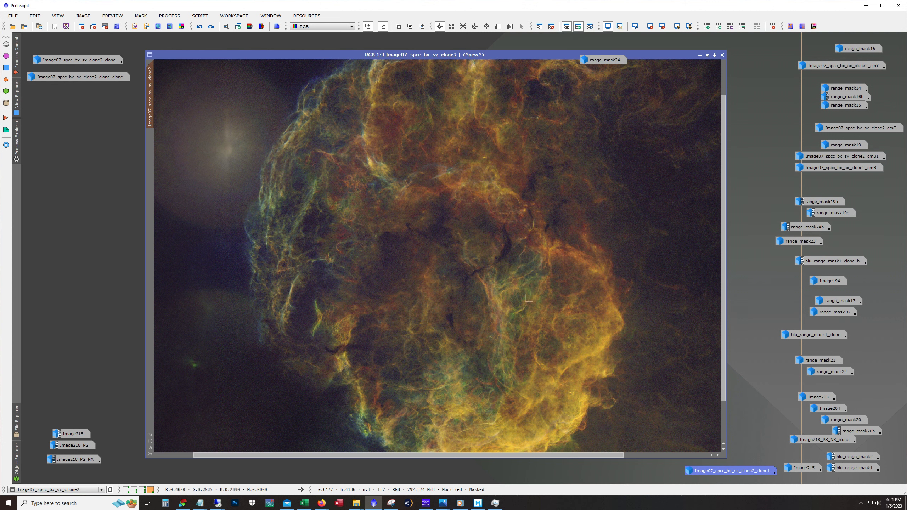
{"action": "scroll", "coordinate": [443, 263], "scroll_direction": "up", "scroll_amount": 1}
{"action": "left_click_drag", "start_coordinate": [722, 314], "coordinate": [721, 262]}
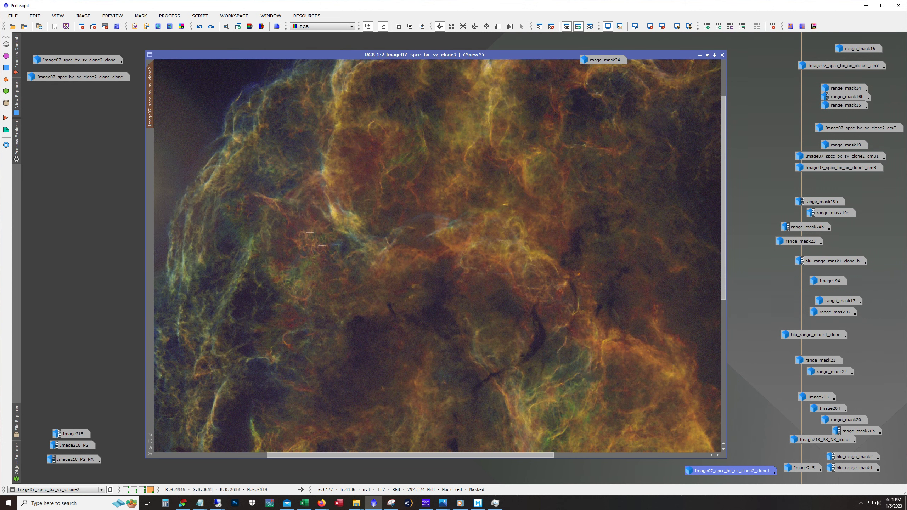
{"action": "scroll", "coordinate": [404, 264], "scroll_direction": "down", "scroll_amount": 1}
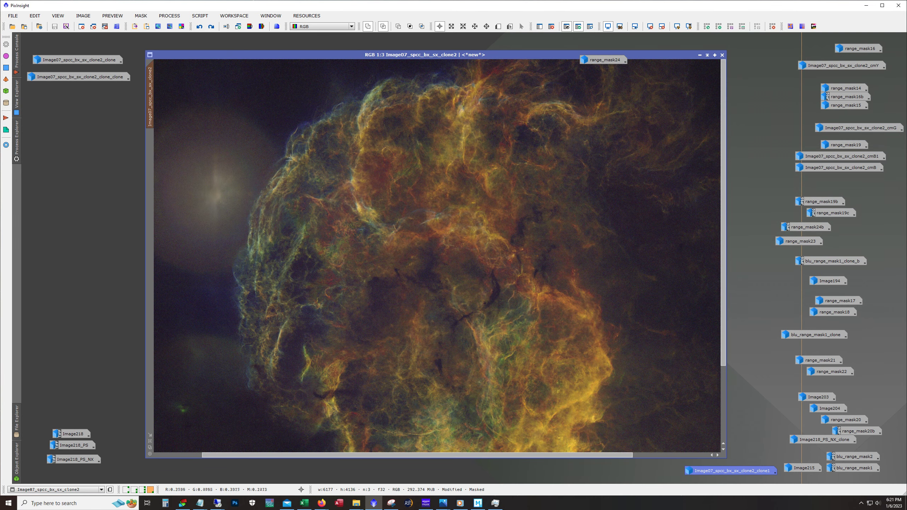
{"action": "scroll", "coordinate": [298, 115], "scroll_direction": "down", "scroll_amount": 1}
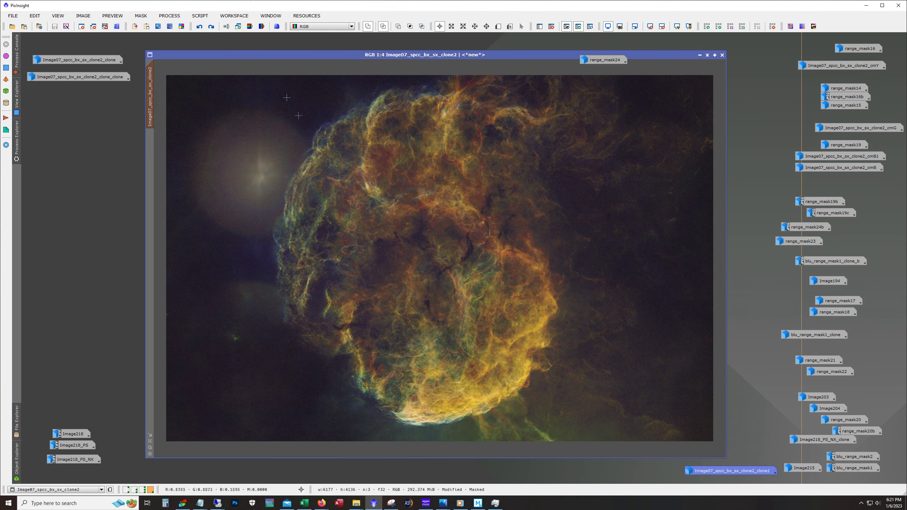
{"action": "left_click", "coordinate": [591, 27]}
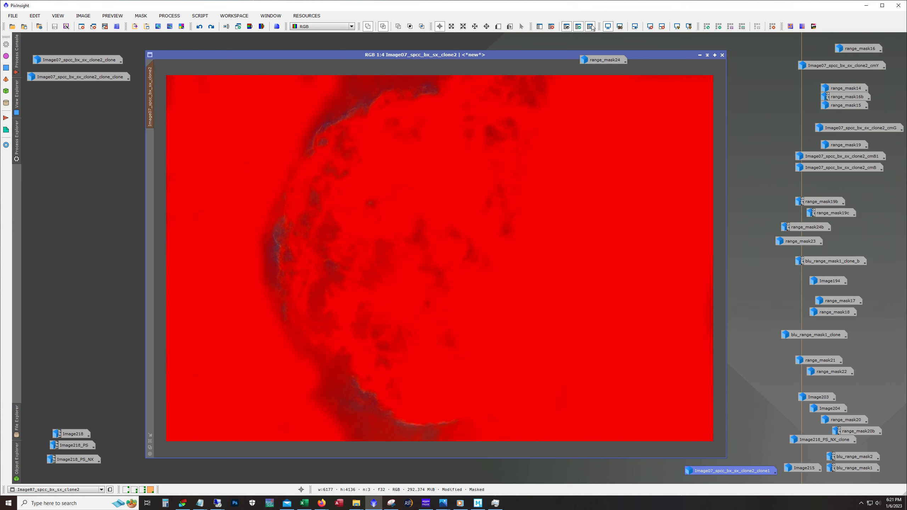
Hide the mask overlay and redo the previously undone edits.
{"action": "left_click", "coordinate": [590, 26]}
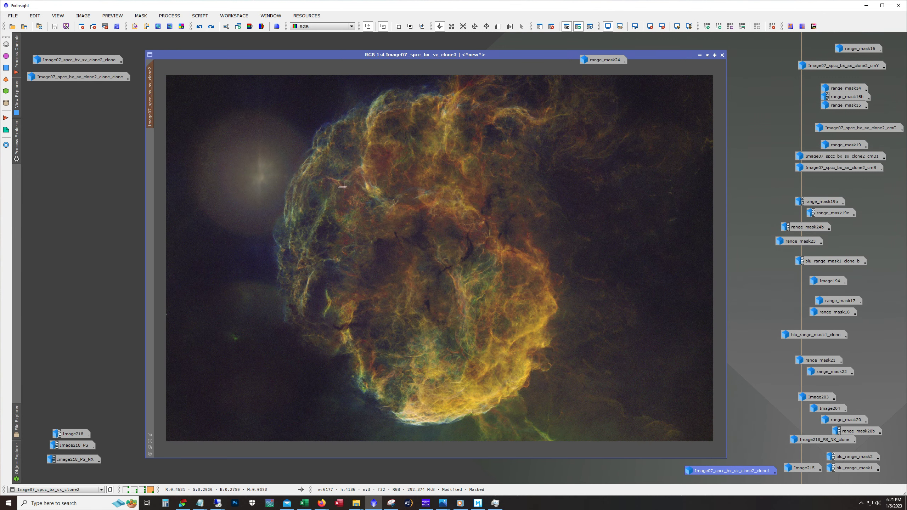
{"action": "scroll", "coordinate": [396, 185], "scroll_direction": "up", "scroll_amount": 2}
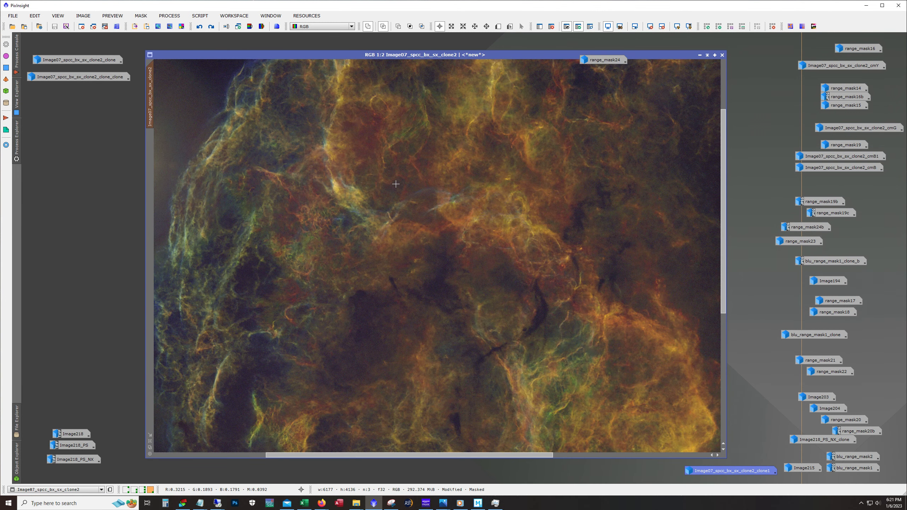
{"action": "scroll", "coordinate": [396, 184], "scroll_direction": "down", "scroll_amount": 1}
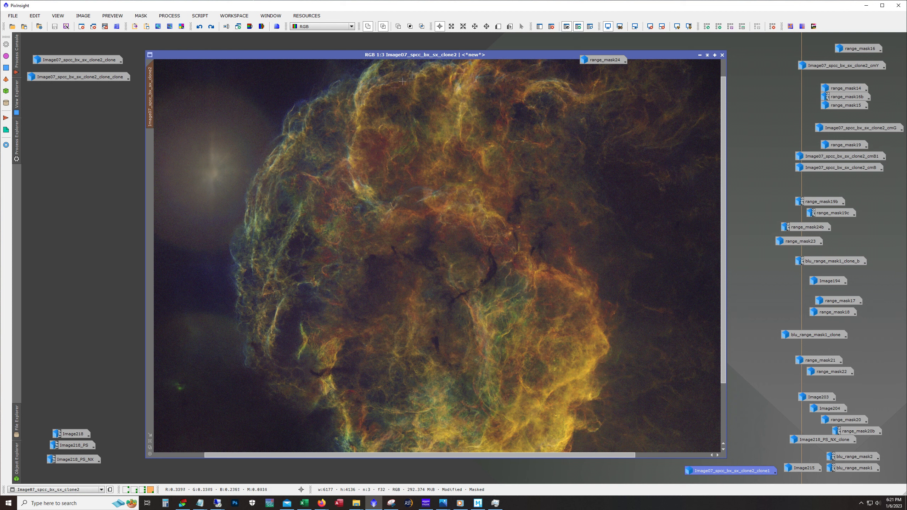
{"action": "left_click", "coordinate": [211, 27]}
{"action": "left_click", "coordinate": [214, 28]}
Compare the nebula with and without the star-glow edit, then switch to the Firefox blog.
{"action": "scroll", "coordinate": [443, 208], "scroll_direction": "down", "scroll_amount": 1}
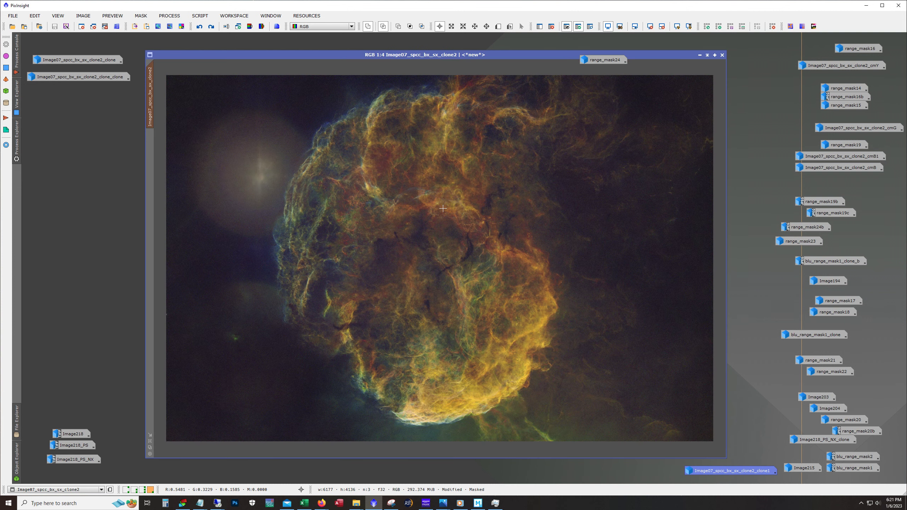
{"action": "left_click", "coordinate": [214, 29]}
{"action": "left_click", "coordinate": [214, 29]}
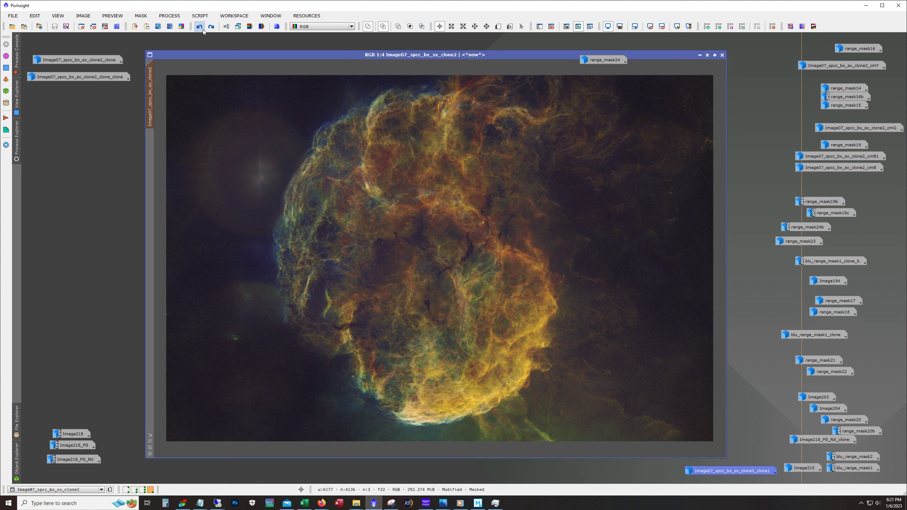
{"action": "left_click", "coordinate": [203, 29]}
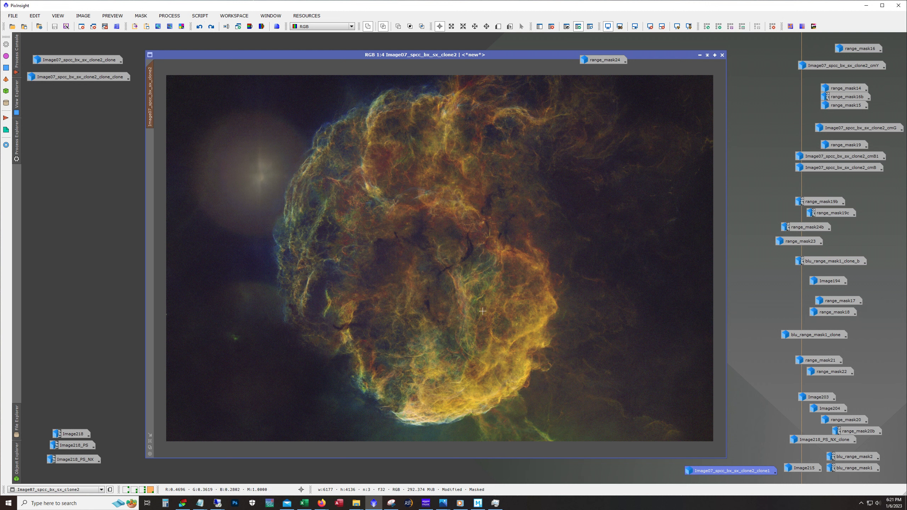
{"action": "key", "text": "alt"}
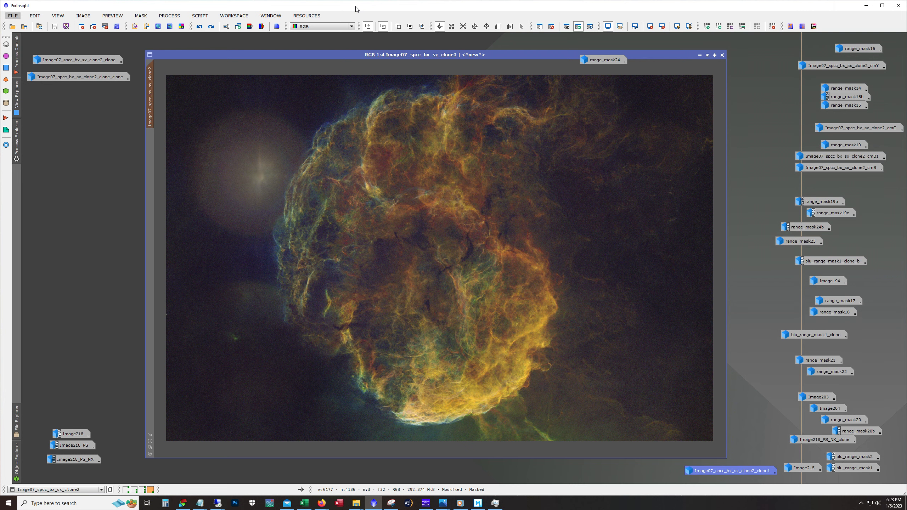
{"action": "key", "text": "alt+Tab"}
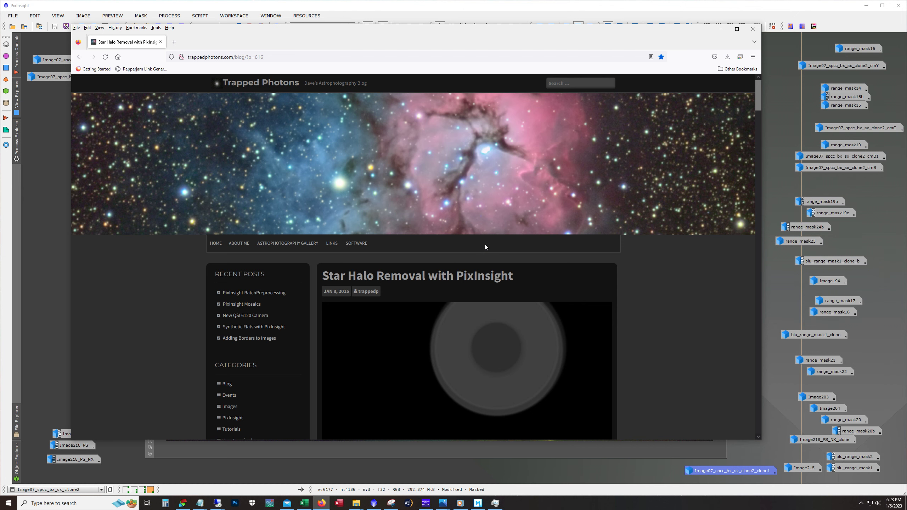
Read 'Star Halo Removal with PixInsight' to its final image, then minimize Firefox.
{"action": "scroll", "coordinate": [640, 249], "scroll_direction": "down", "scroll_amount": 5}
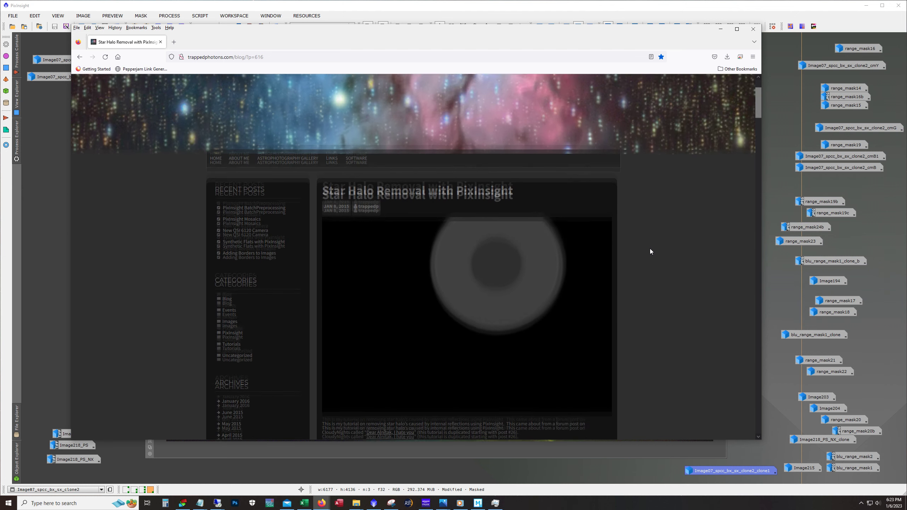
{"action": "scroll", "coordinate": [654, 237], "scroll_direction": "down", "scroll_amount": 6}
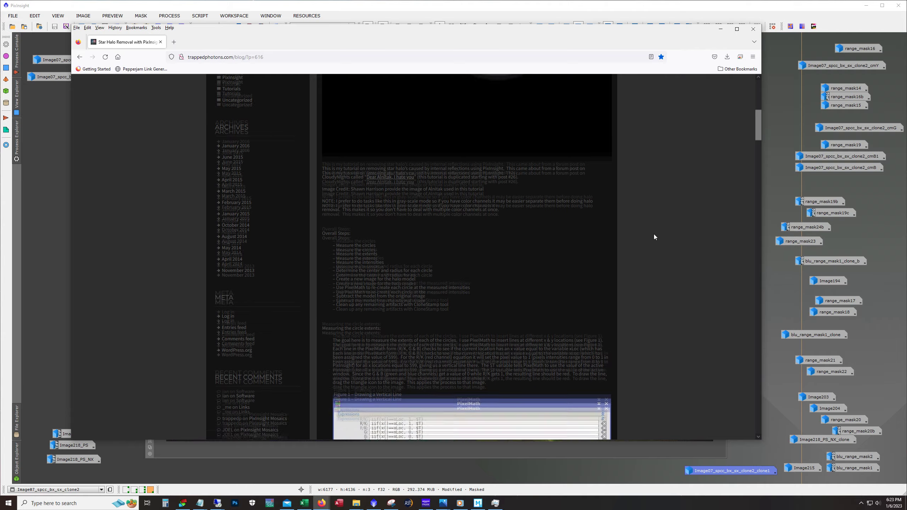
{"action": "scroll", "coordinate": [654, 235], "scroll_direction": "down", "scroll_amount": 3}
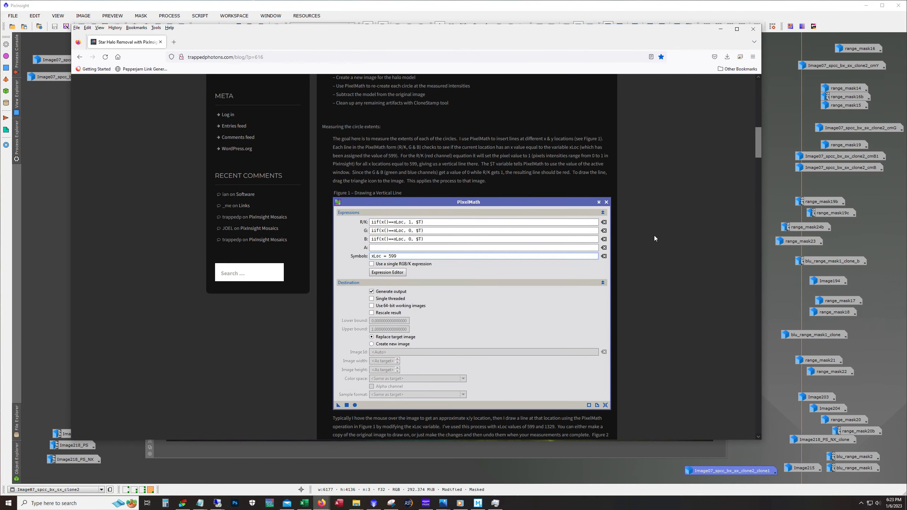
{"action": "scroll", "coordinate": [655, 238], "scroll_direction": "down", "scroll_amount": 8}
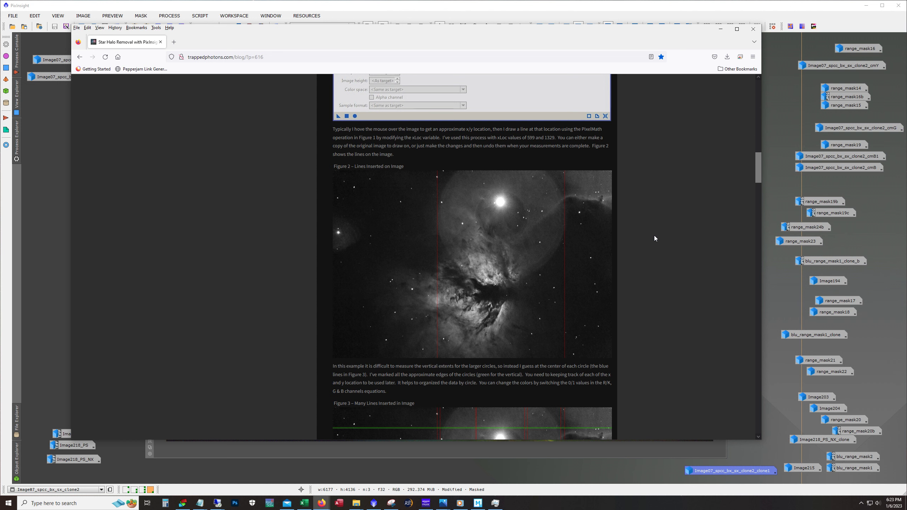
{"action": "scroll", "coordinate": [655, 237], "scroll_direction": "down", "scroll_amount": 4}
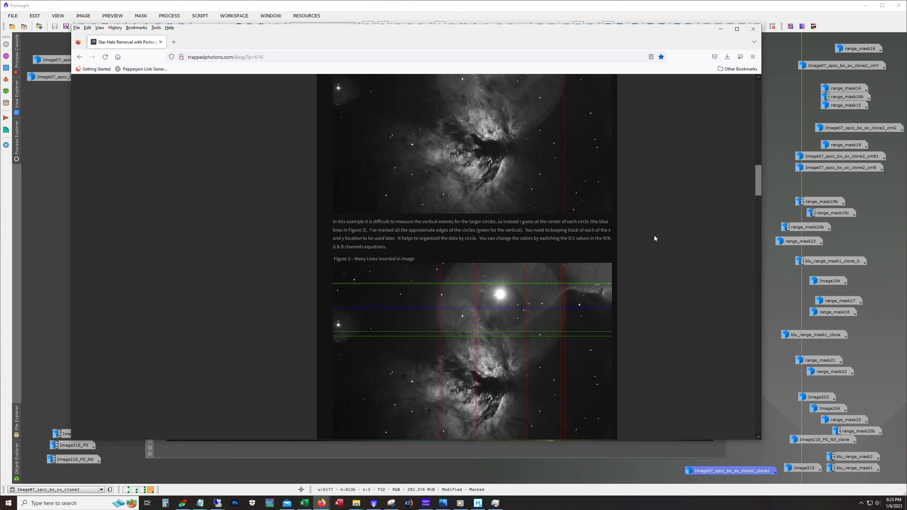
{"action": "scroll", "coordinate": [655, 238], "scroll_direction": "down", "scroll_amount": 5}
{"action": "scroll", "coordinate": [639, 241], "scroll_direction": "down", "scroll_amount": 2}
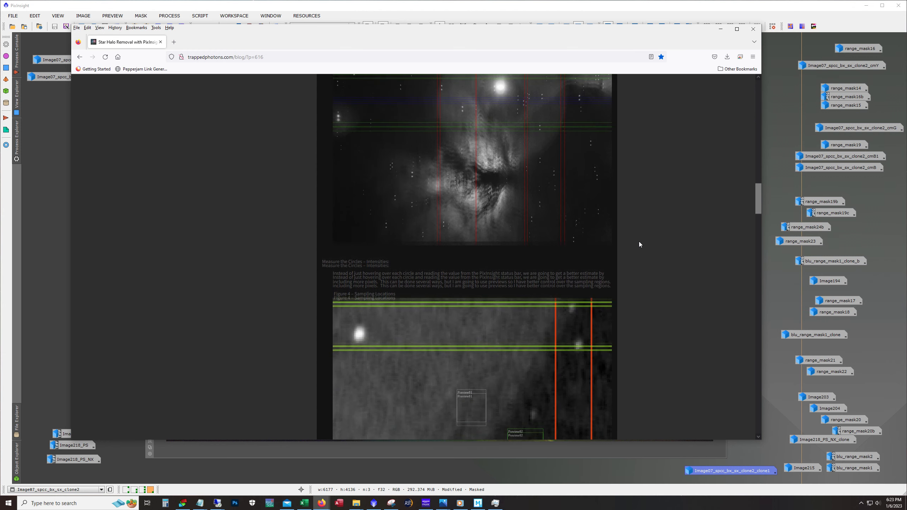
{"action": "scroll", "coordinate": [640, 241], "scroll_direction": "down", "scroll_amount": 5}
{"action": "scroll", "coordinate": [639, 241], "scroll_direction": "up", "scroll_amount": 3}
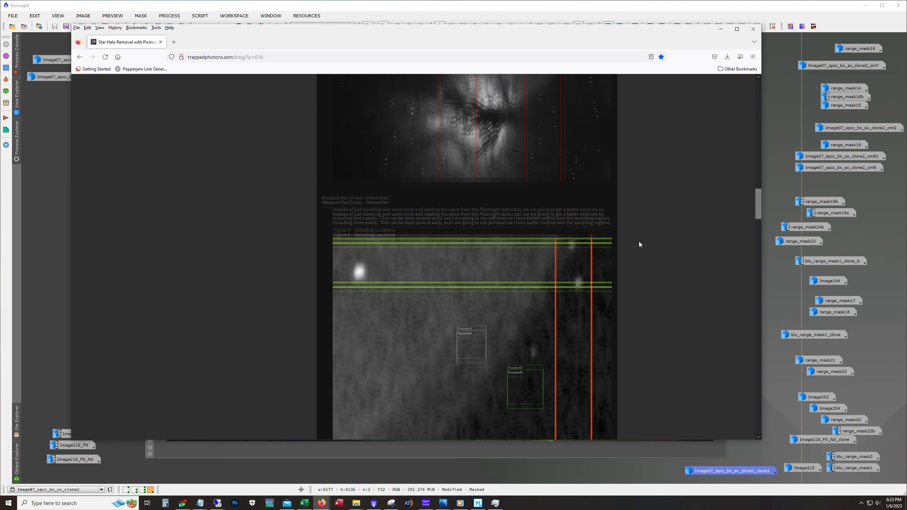
{"action": "scroll", "coordinate": [639, 242], "scroll_direction": "up", "scroll_amount": 4}
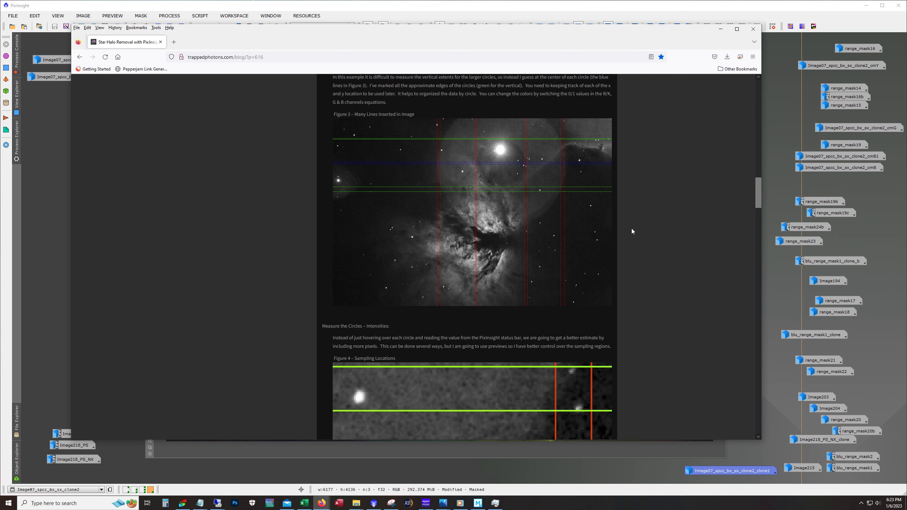
{"action": "scroll", "coordinate": [632, 229], "scroll_direction": "down", "scroll_amount": 4}
{"action": "scroll", "coordinate": [468, 264], "scroll_direction": "down", "scroll_amount": 2}
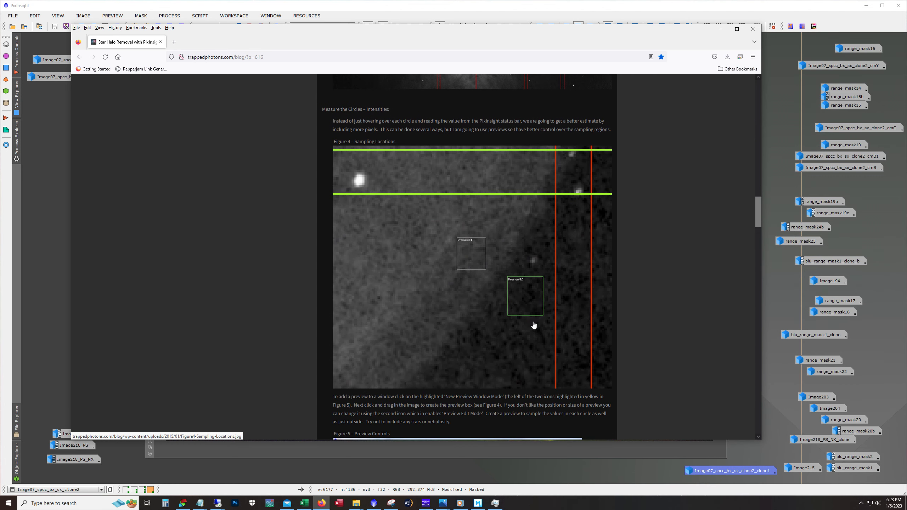
{"action": "scroll", "coordinate": [574, 298], "scroll_direction": "down", "scroll_amount": 15}
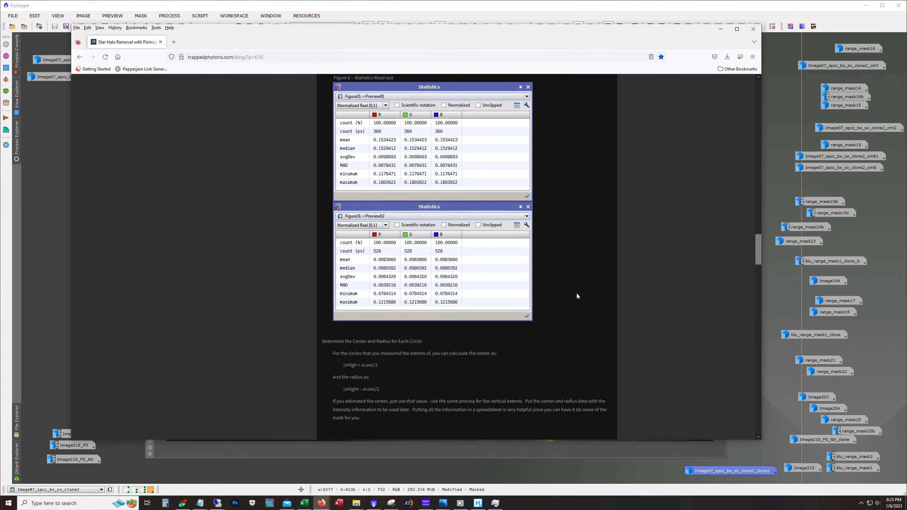
{"action": "scroll", "coordinate": [577, 296], "scroll_direction": "down", "scroll_amount": 20}
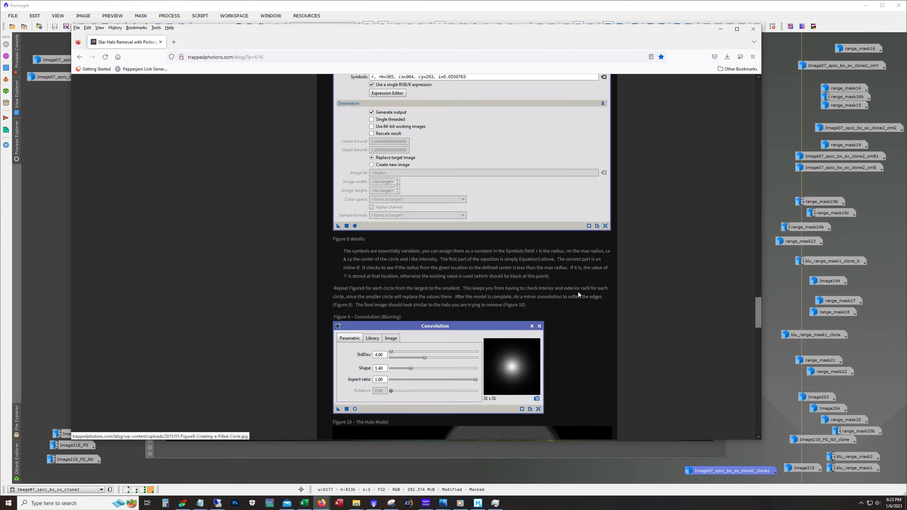
{"action": "scroll", "coordinate": [578, 295], "scroll_direction": "down", "scroll_amount": 20}
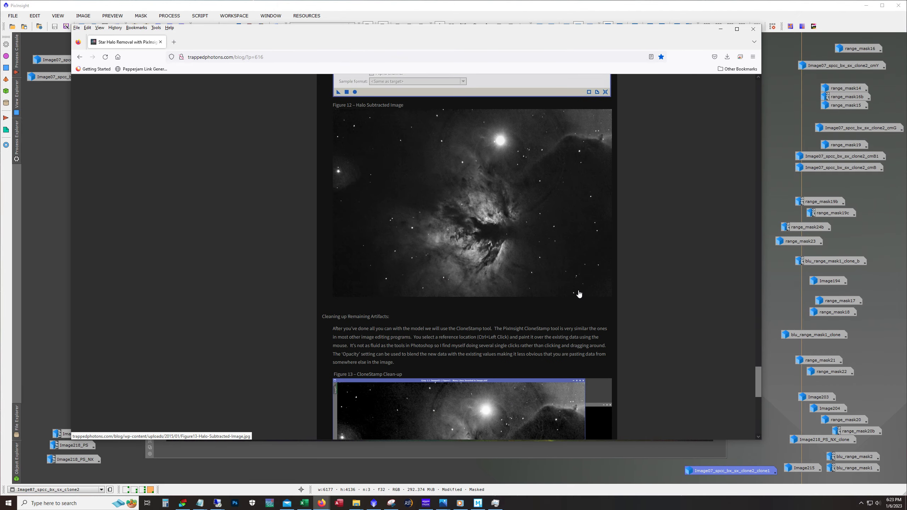
{"action": "scroll", "coordinate": [580, 294], "scroll_direction": "up", "scroll_amount": 3}
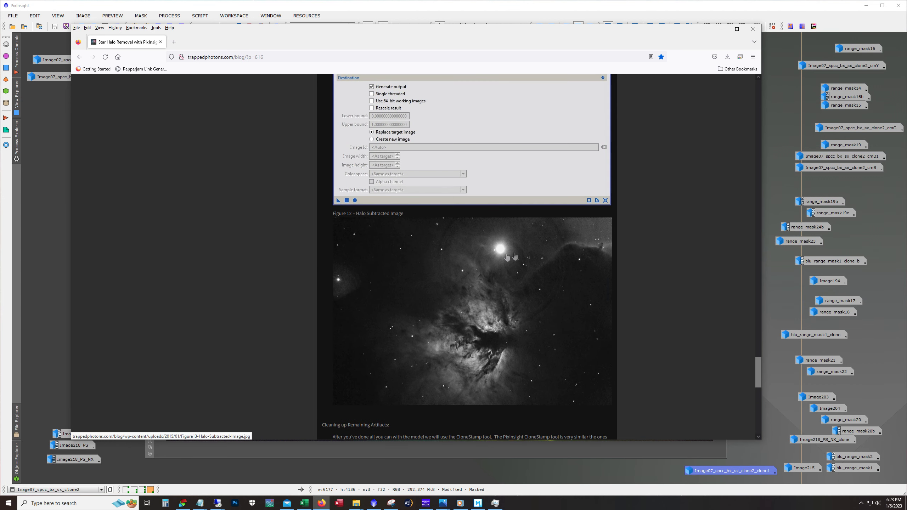
{"action": "scroll", "coordinate": [583, 295], "scroll_direction": "down", "scroll_amount": 9}
{"action": "scroll", "coordinate": [583, 295], "scroll_direction": "down", "scroll_amount": 5}
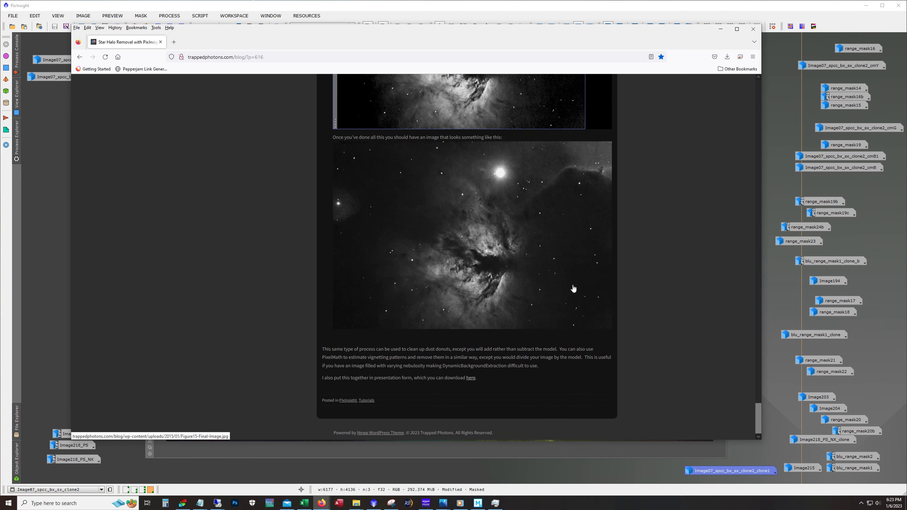
{"action": "left_click", "coordinate": [720, 30]}
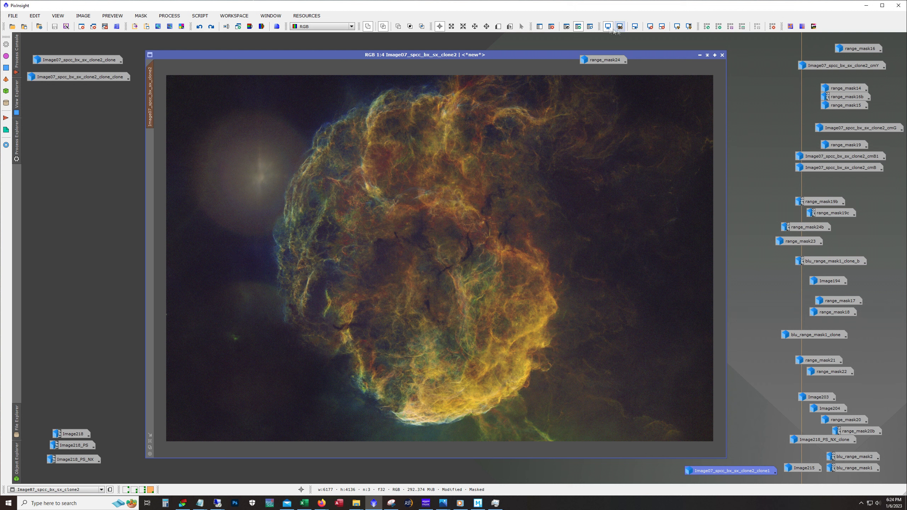
Show clone2's circular mask over the bright star's halo.
{"action": "left_click", "coordinate": [590, 26]}
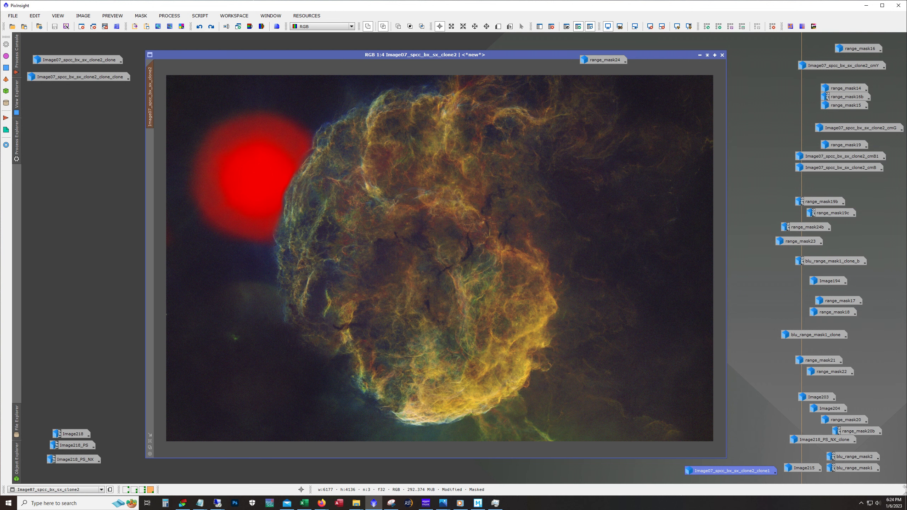
Open blu_range_mask2 and blu_range_mask1, moving mask1 aside to reveal mask2.
{"action": "double_click", "coordinate": [857, 458]}
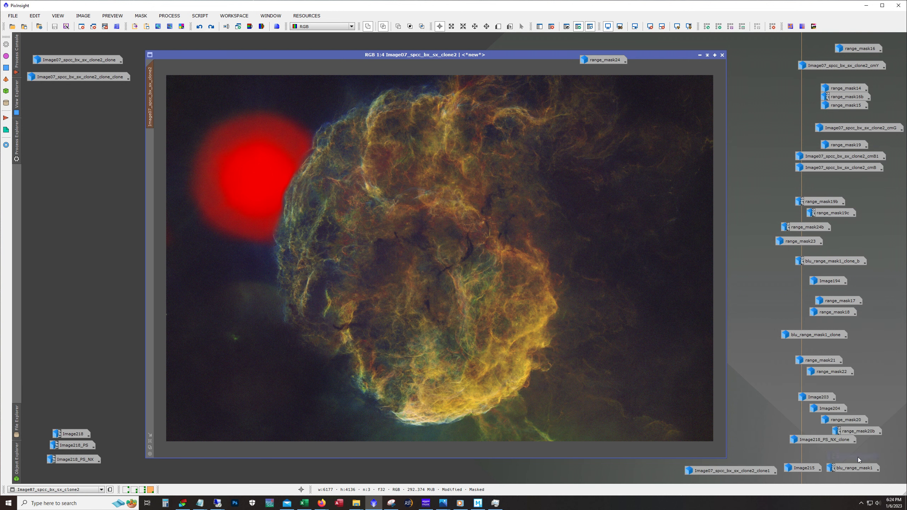
{"action": "double_click", "coordinate": [856, 471]}
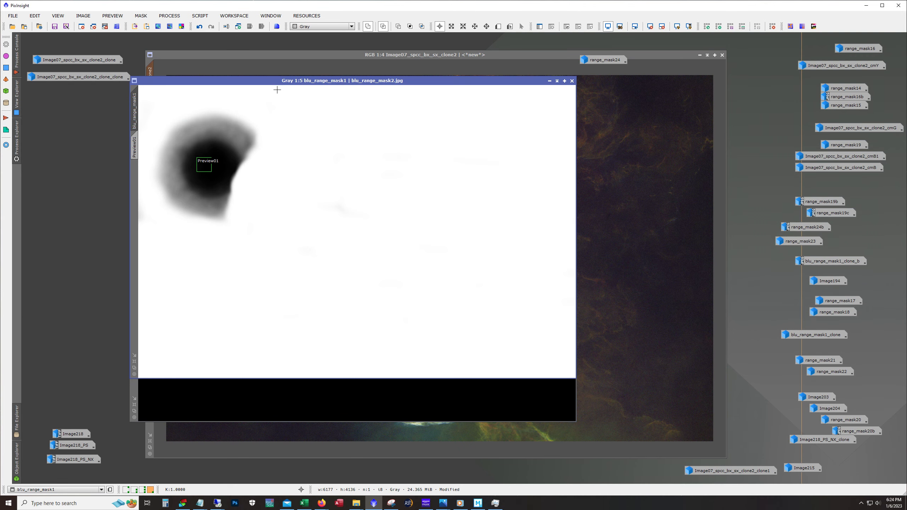
{"action": "left_click_drag", "start_coordinate": [260, 81], "coordinate": [404, 91]}
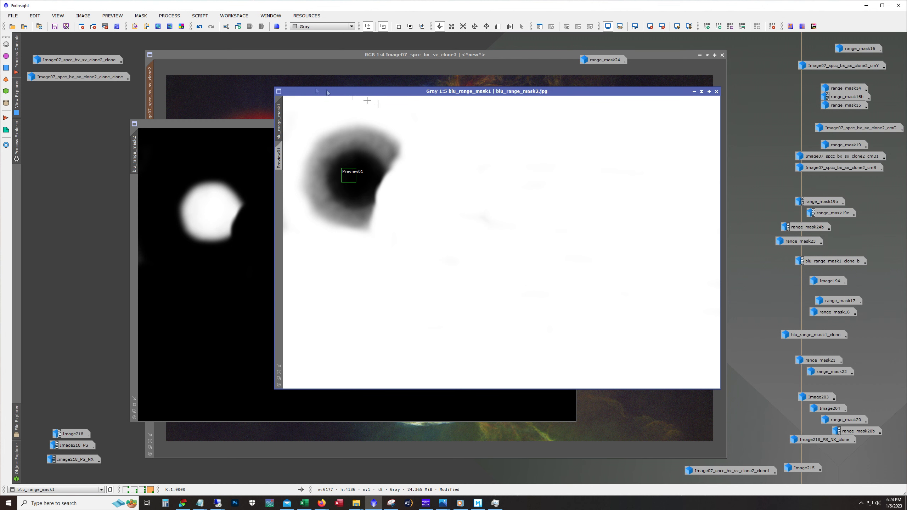
On the nebula image, hide the mask and redo the glow-halo dimming step.
{"action": "key", "text": "ctrl+Tab"}
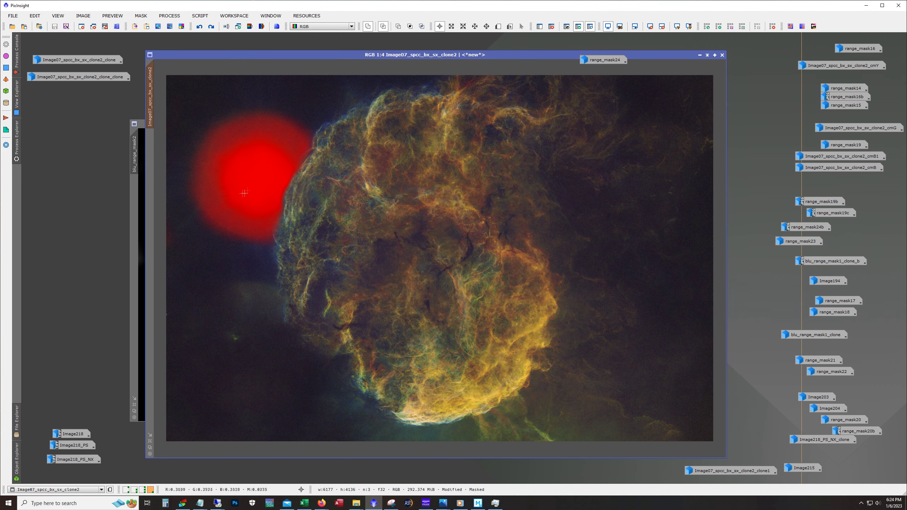
{"action": "left_click", "coordinate": [590, 27]}
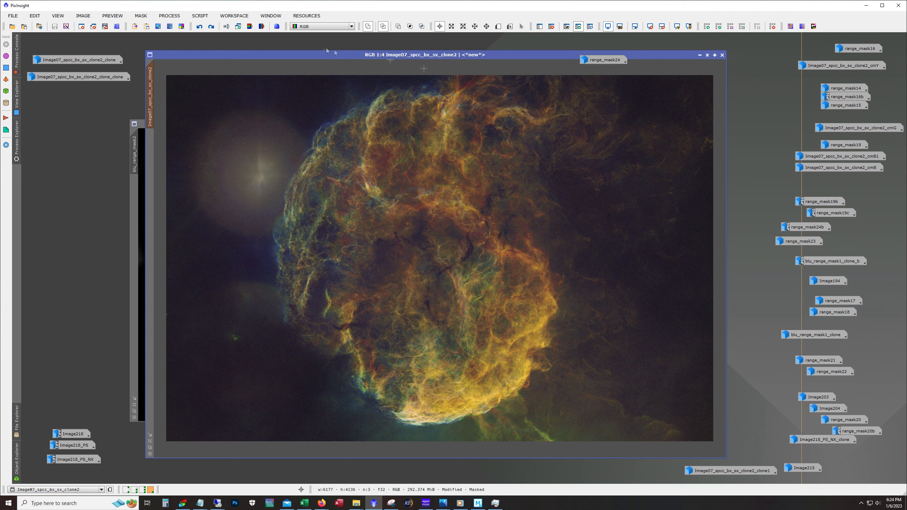
{"action": "left_click", "coordinate": [212, 28]}
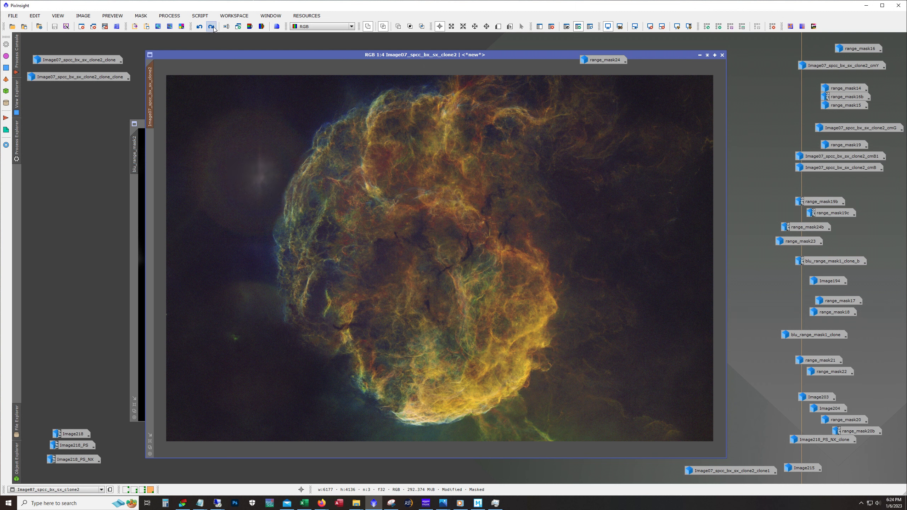
{"action": "left_click", "coordinate": [212, 27]}
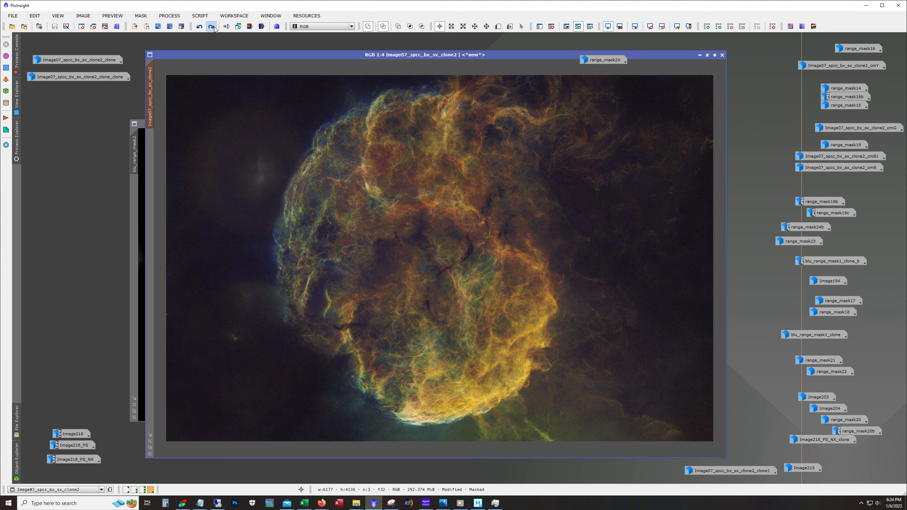
{"action": "left_click", "coordinate": [213, 28]}
{"action": "left_click", "coordinate": [215, 27]}
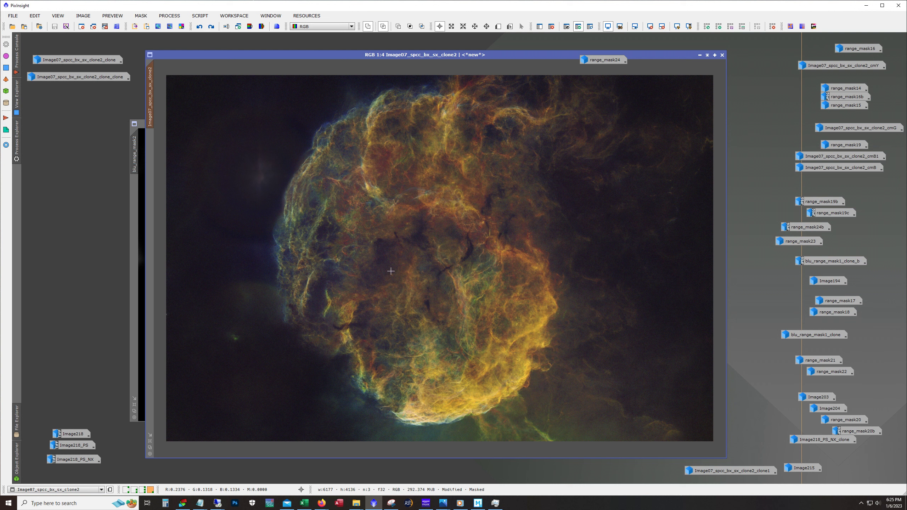
{"action": "left_click", "coordinate": [211, 26]}
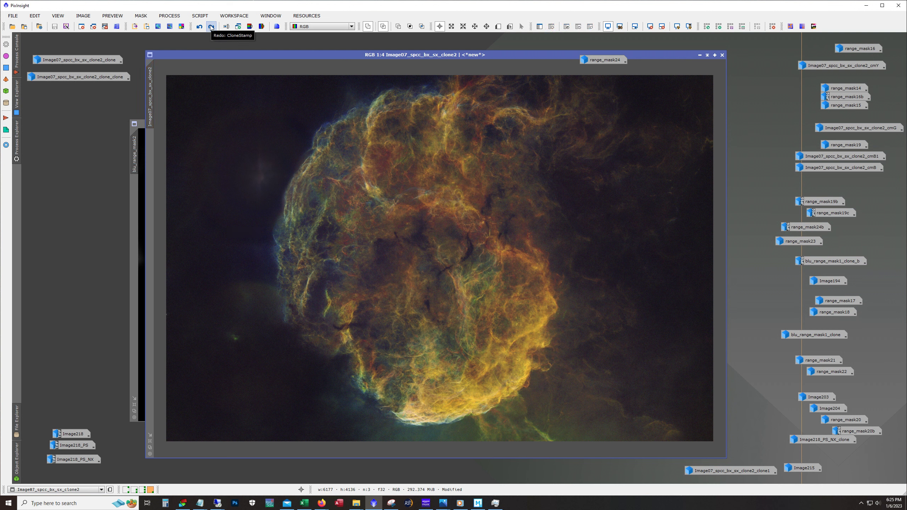
{"action": "left_click", "coordinate": [211, 27]}
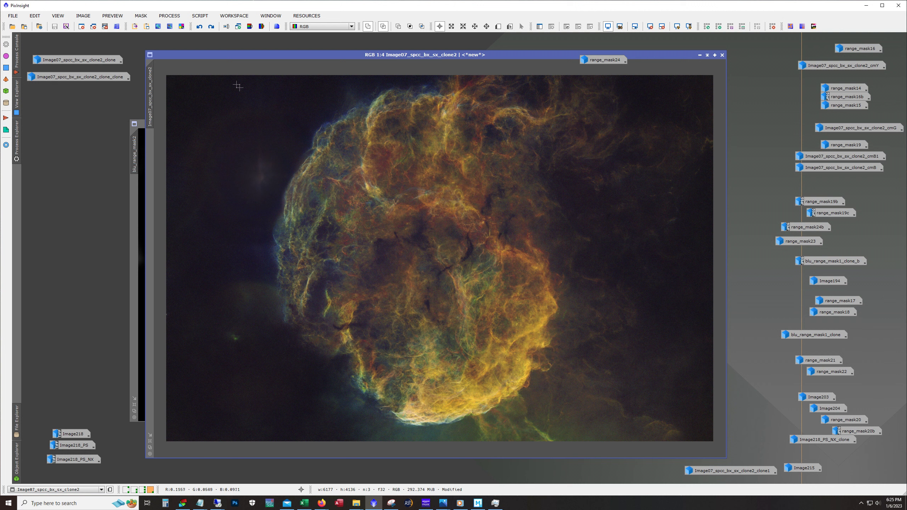
{"action": "left_click", "coordinate": [199, 26]}
{"action": "scroll", "coordinate": [326, 162], "scroll_direction": "up", "scroll_amount": 2}
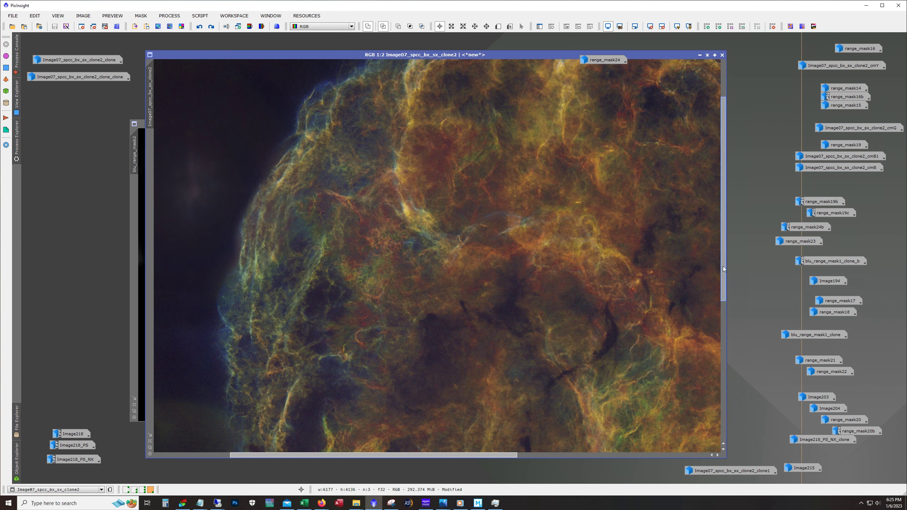
{"action": "left_click_drag", "start_coordinate": [723, 270], "coordinate": [724, 232]}
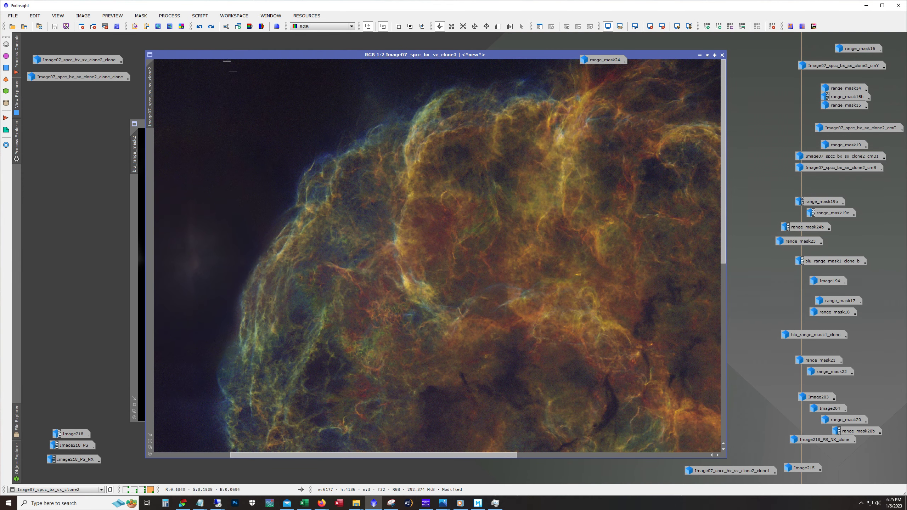
{"action": "scroll", "coordinate": [255, 166], "scroll_direction": "up", "scroll_amount": 1}
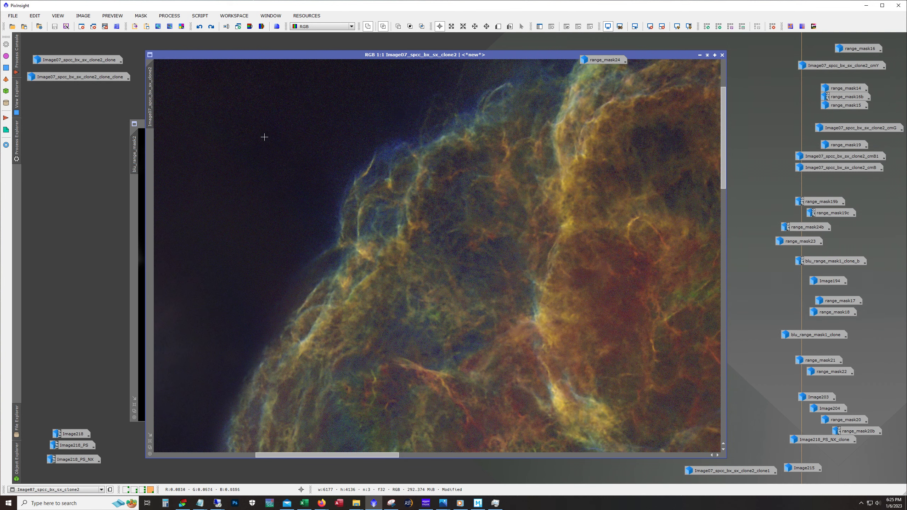
{"action": "scroll", "coordinate": [302, 176], "scroll_direction": "down", "scroll_amount": 3}
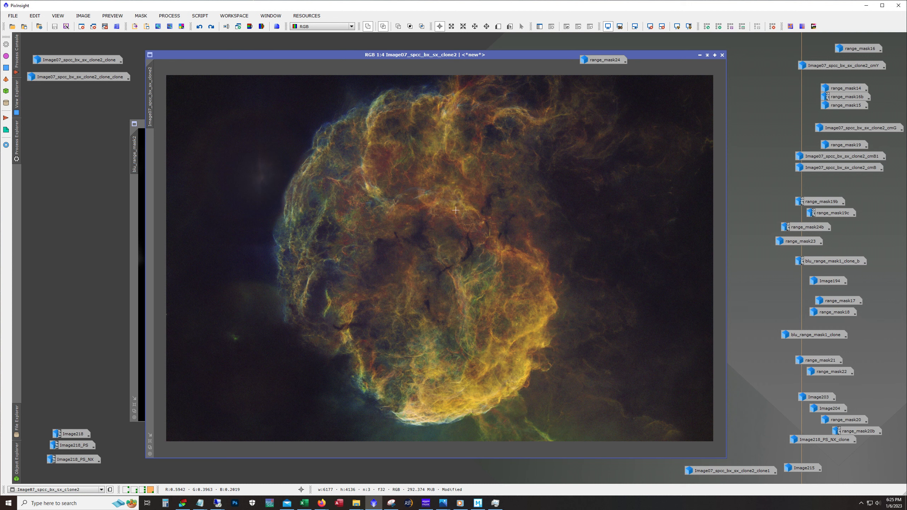
{"action": "left_click", "coordinate": [215, 28]}
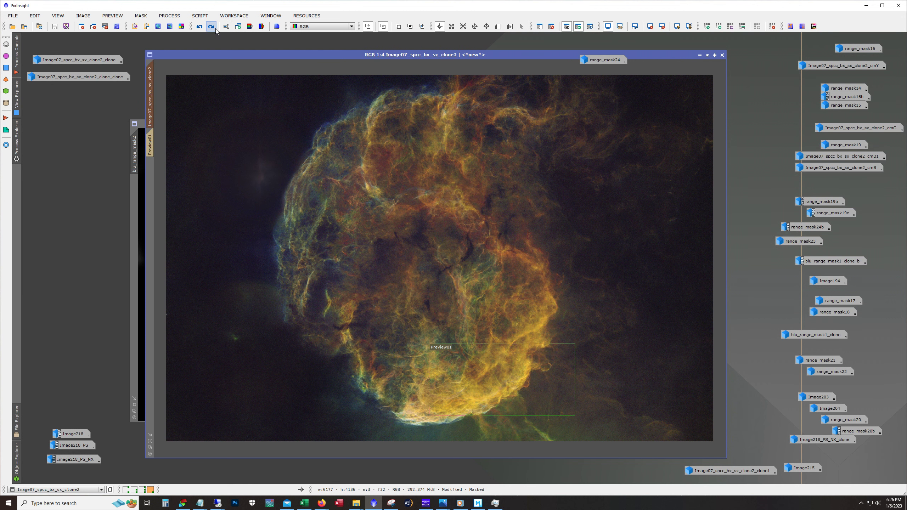
Check the mask, redo the latest step, then undo it to compare colours at 1:1.
{"action": "left_click", "coordinate": [591, 27]}
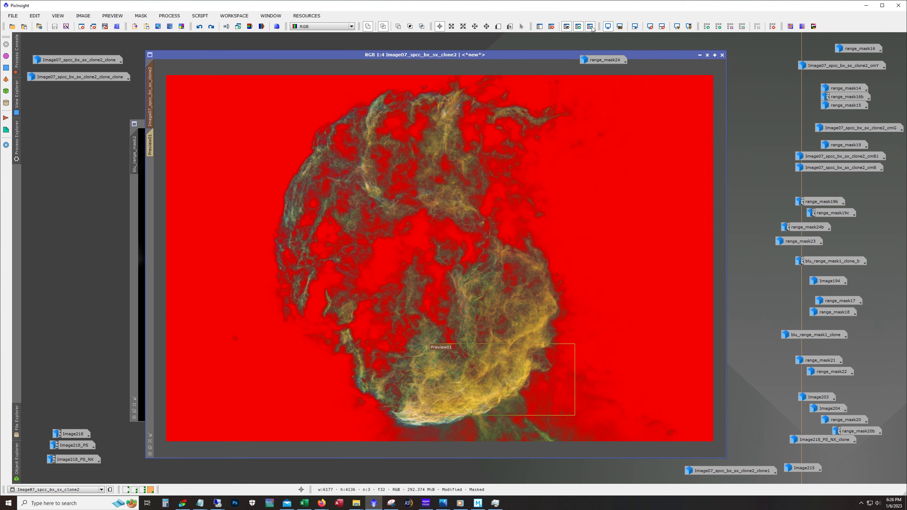
{"action": "left_click", "coordinate": [590, 27]}
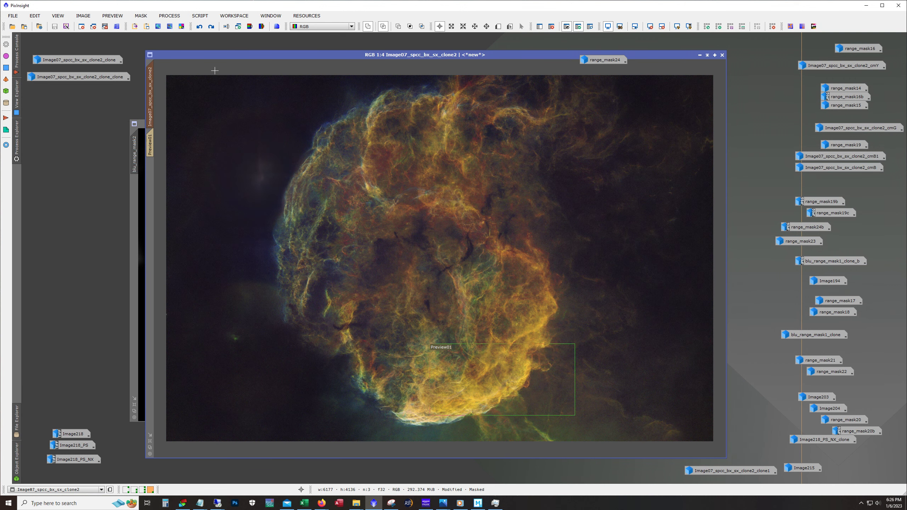
{"action": "left_click", "coordinate": [212, 27]}
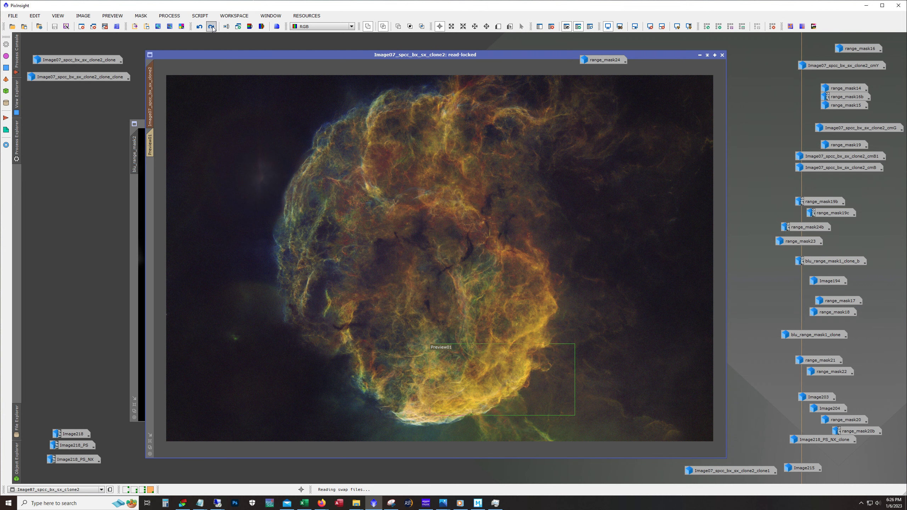
{"action": "scroll", "coordinate": [555, 303], "scroll_direction": "up", "scroll_amount": 3}
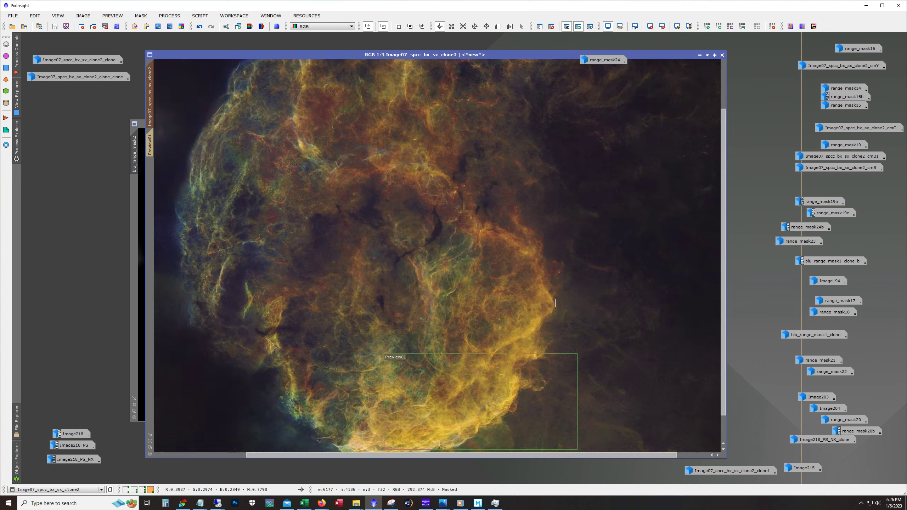
{"action": "left_click_drag", "start_coordinate": [723, 314], "coordinate": [720, 396]}
{"action": "left_click_drag", "start_coordinate": [502, 456], "coordinate": [442, 456]}
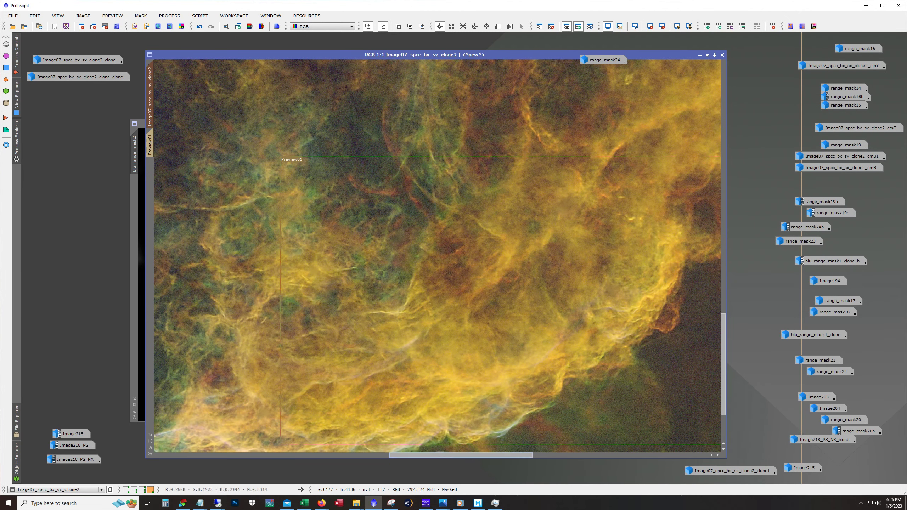
{"action": "left_click", "coordinate": [201, 28]}
Show the mask again and pan across the exposed filaments at 1:2 and 1:1.
{"action": "scroll", "coordinate": [361, 338], "scroll_direction": "down", "scroll_amount": 3}
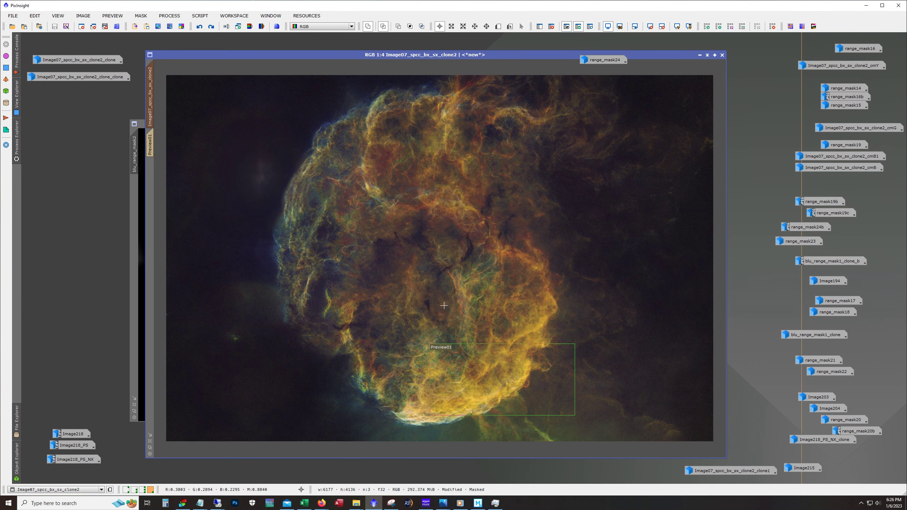
{"action": "left_click", "coordinate": [590, 29]}
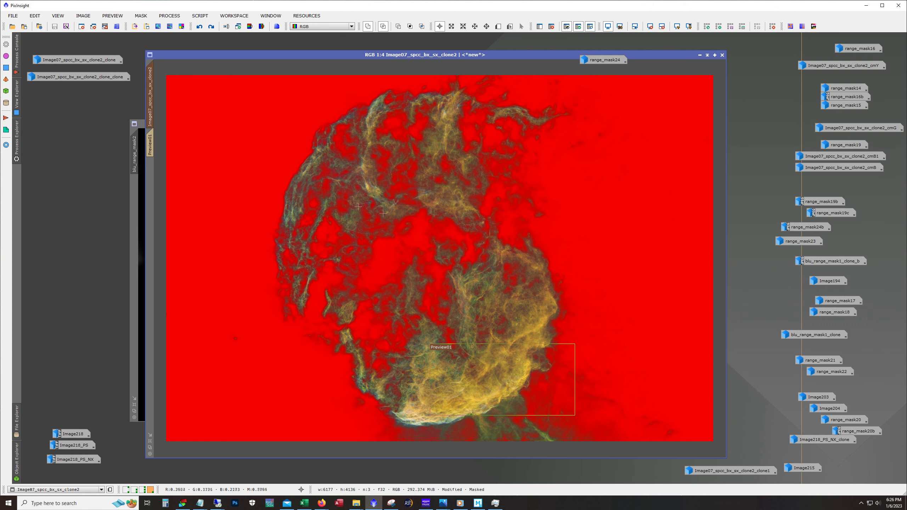
{"action": "scroll", "coordinate": [497, 333], "scroll_direction": "up", "scroll_amount": 2}
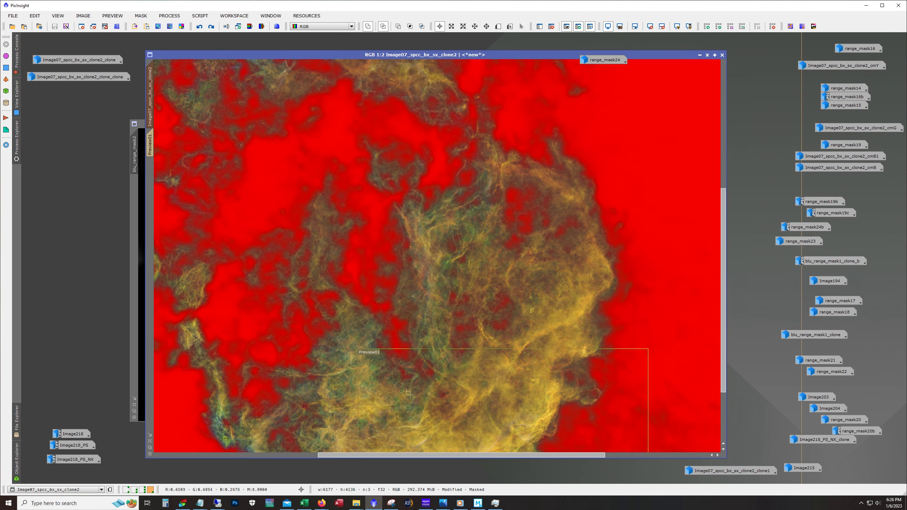
{"action": "left_click_drag", "start_coordinate": [724, 345], "coordinate": [723, 392]}
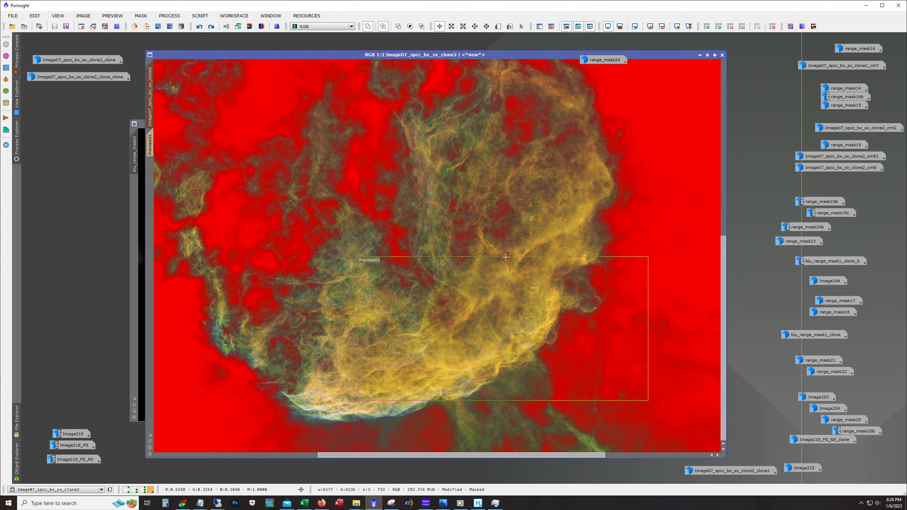
{"action": "scroll", "coordinate": [407, 305], "scroll_direction": "down", "scroll_amount": 1}
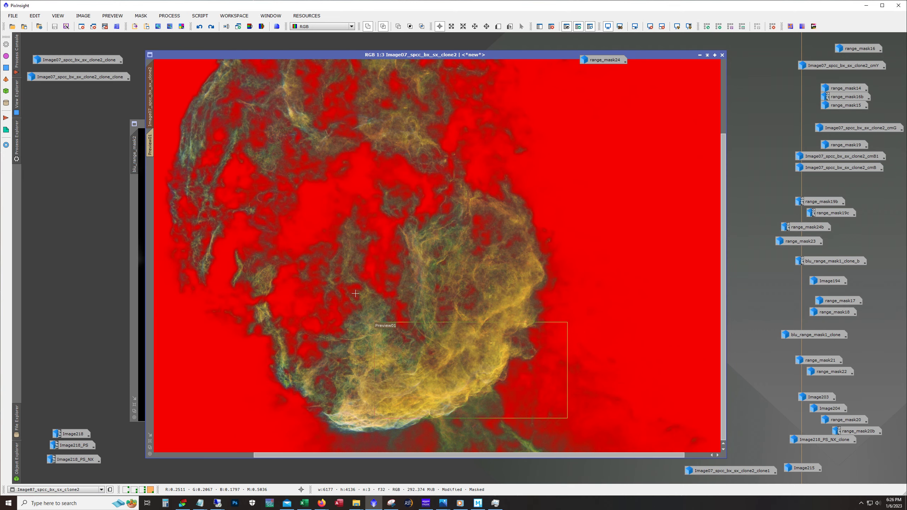
{"action": "scroll", "coordinate": [356, 293], "scroll_direction": "up", "scroll_amount": 1}
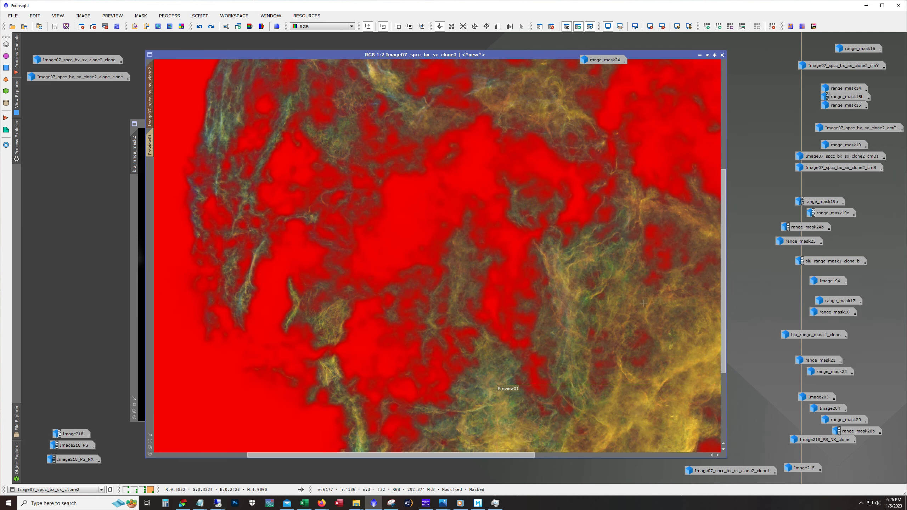
{"action": "left_click_drag", "start_coordinate": [723, 346], "coordinate": [723, 413]}
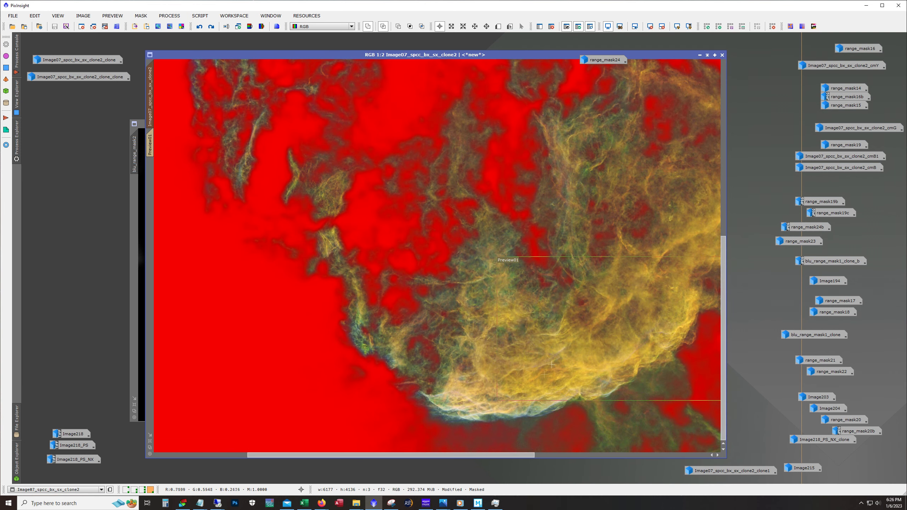
{"action": "left_click_drag", "start_coordinate": [442, 456], "coordinate": [500, 456]}
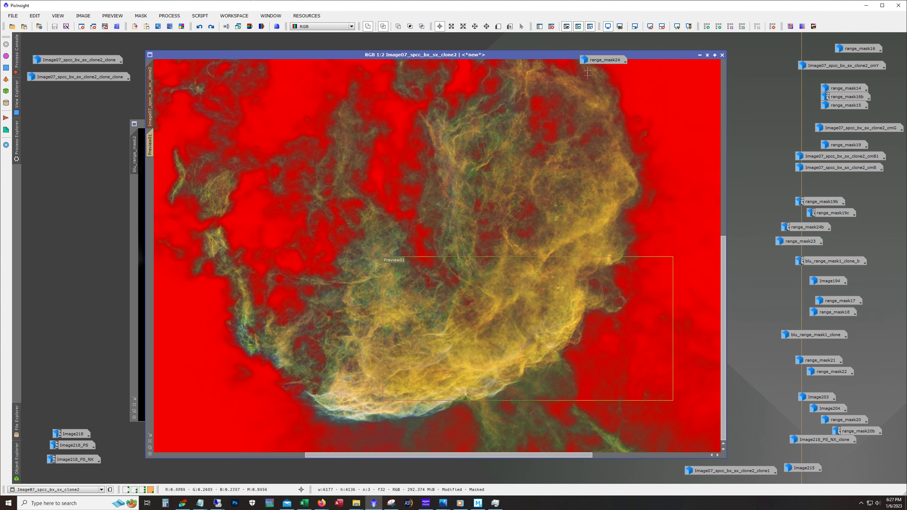
Hide the mask to see true colours and bring up the PROCESS menu.
{"action": "left_click", "coordinate": [590, 26]}
{"action": "scroll", "coordinate": [575, 213], "scroll_direction": "up", "scroll_amount": 1}
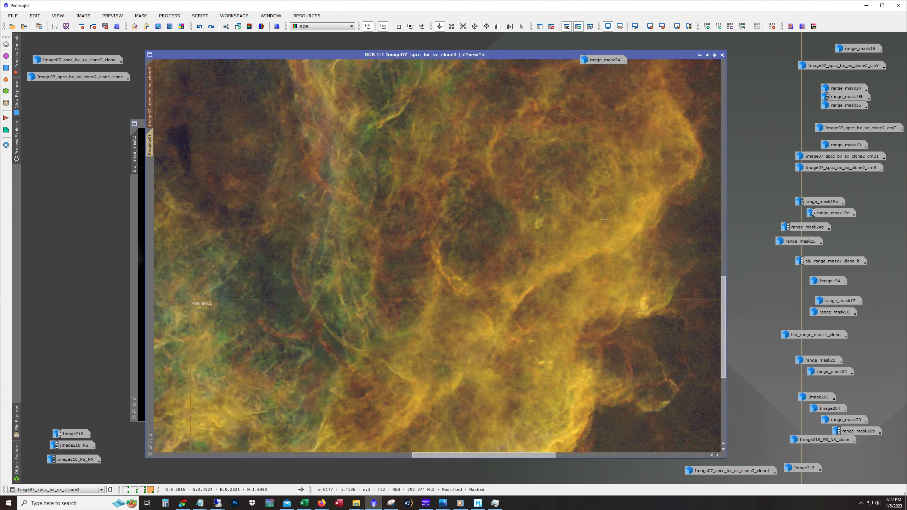
{"action": "scroll", "coordinate": [603, 220], "scroll_direction": "down", "scroll_amount": 1}
{"action": "left_click", "coordinate": [164, 16]}
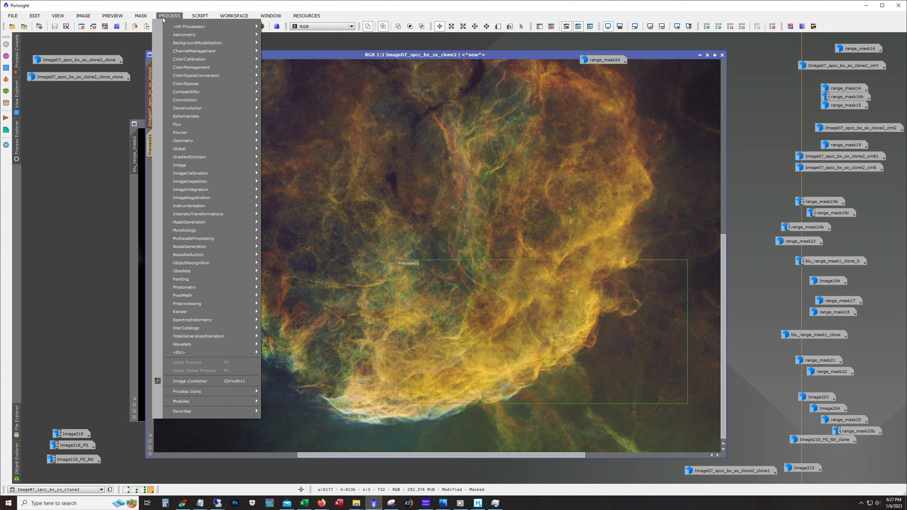
Apply UnsharpMask sharpening to the nebula image.
{"action": "mouse_move", "coordinate": [217, 101]}
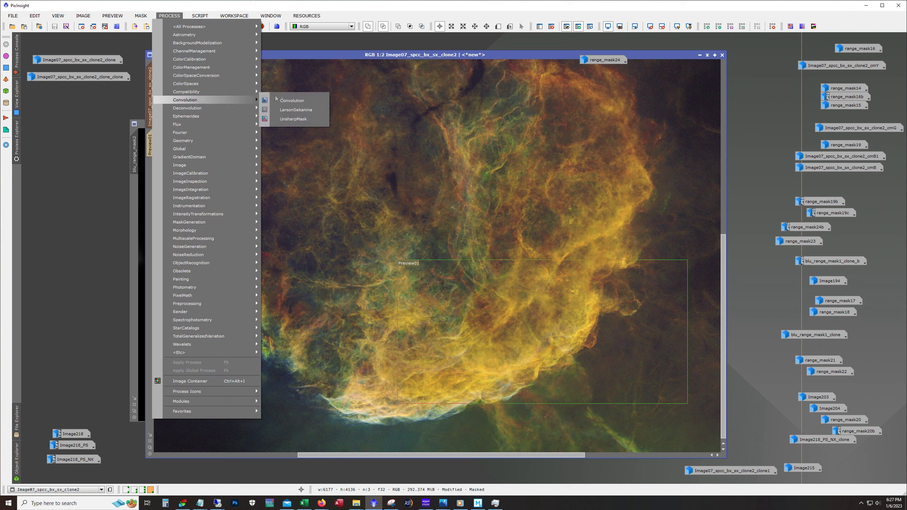
{"action": "left_click", "coordinate": [280, 118]}
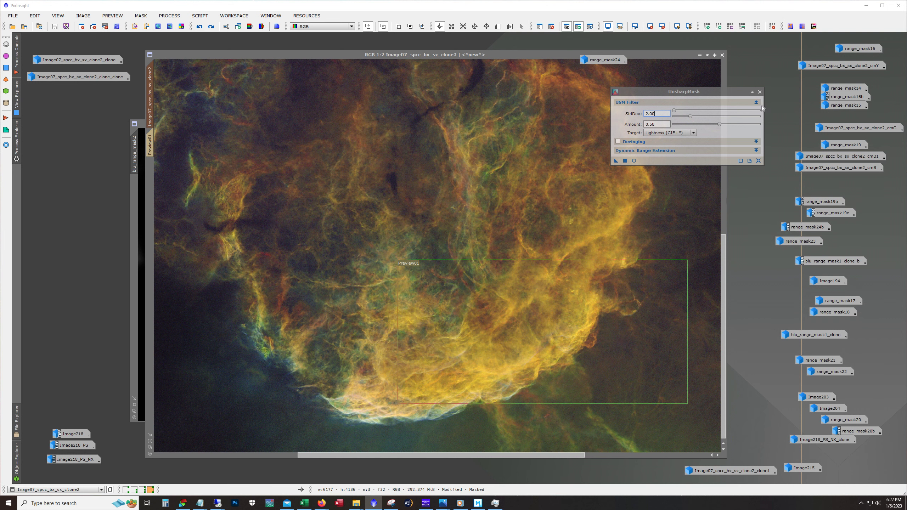
{"action": "left_click", "coordinate": [532, 252]}
{"action": "scroll", "coordinate": [536, 252], "scroll_direction": "up", "scroll_amount": 1}
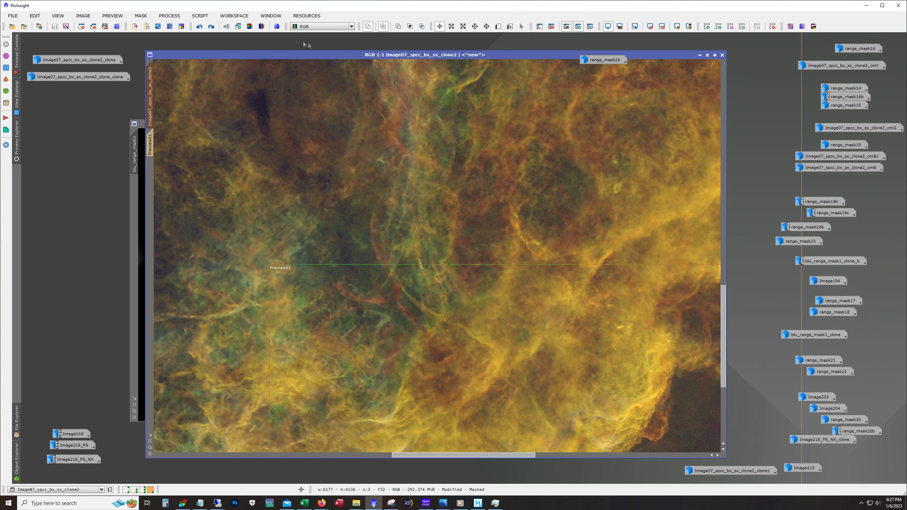
Toggle Undo/Redo to compare sharpened and unsharpened versions, keeping the sharpened result.
{"action": "left_click", "coordinate": [211, 27]}
{"action": "left_click_drag", "start_coordinate": [724, 351], "coordinate": [725, 385]}
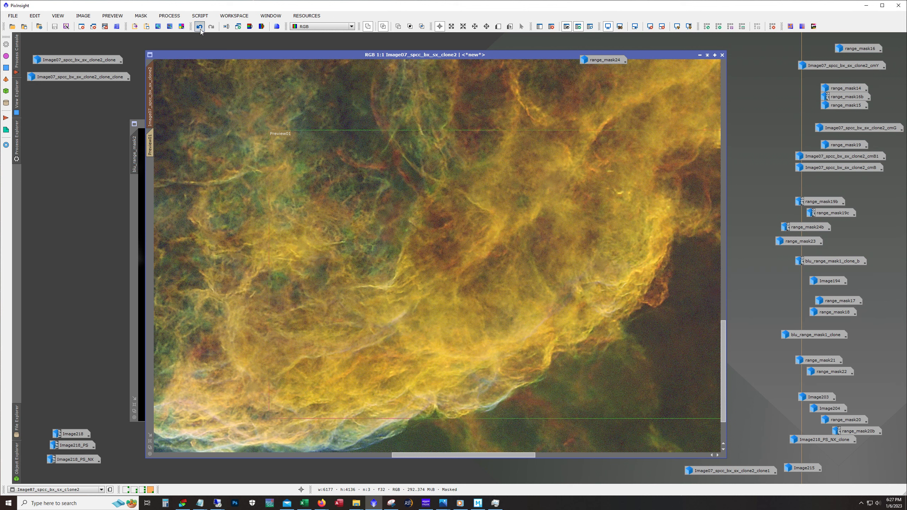
{"action": "left_click", "coordinate": [212, 27]}
{"action": "left_click", "coordinate": [211, 27]}
{"action": "scroll", "coordinate": [367, 293], "scroll_direction": "down", "scroll_amount": 3}
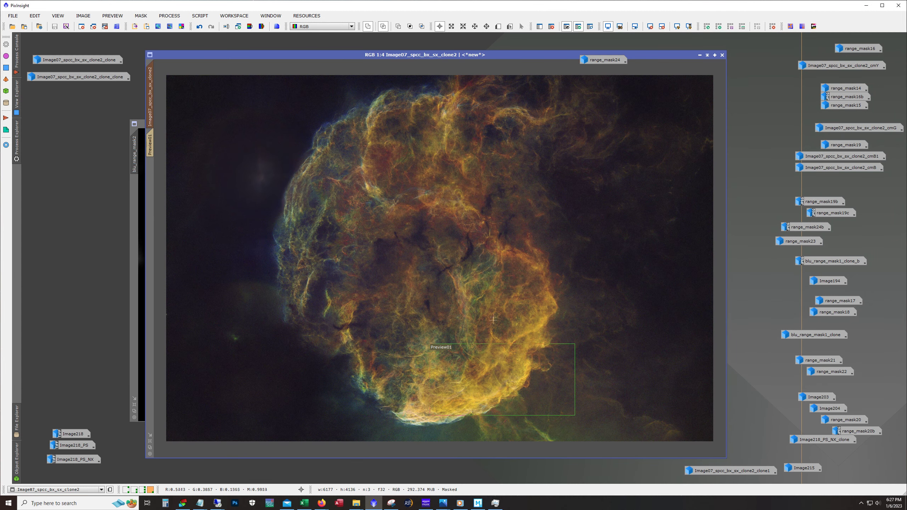
{"action": "key", "text": "ctrl+z"}
{"action": "key", "text": "ctrl+y"}
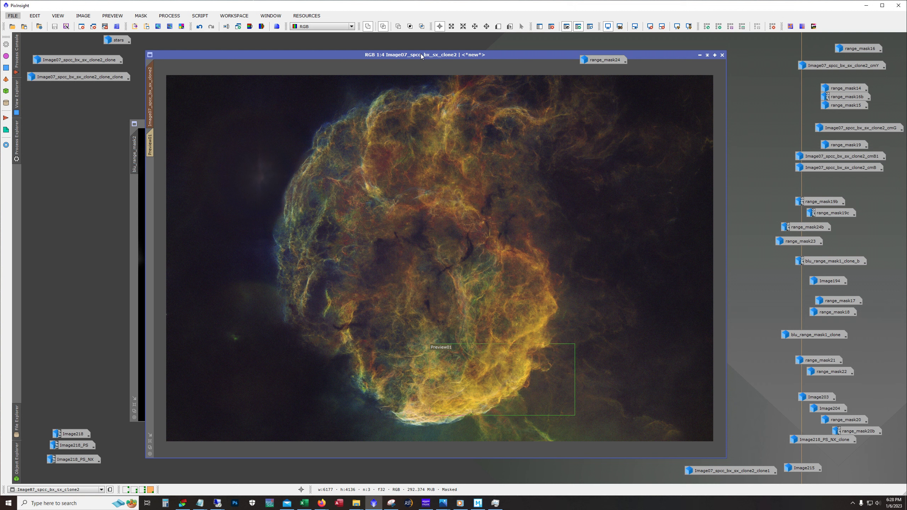
Minimize the nebula, blu_range_mask1 and blu_range_mask2 windows, moving range_mask24 aside.
{"action": "left_click_drag", "start_coordinate": [623, 61], "coordinate": [788, 40]}
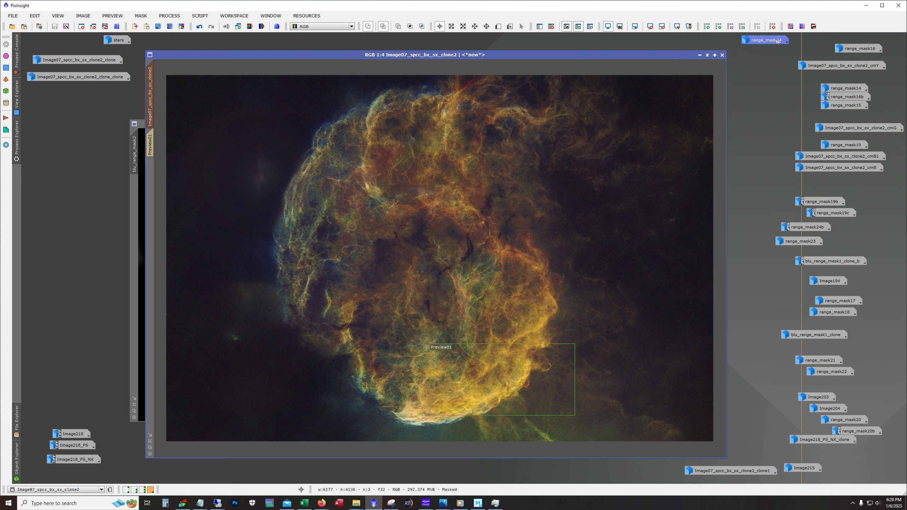
{"action": "left_click", "coordinate": [699, 56]}
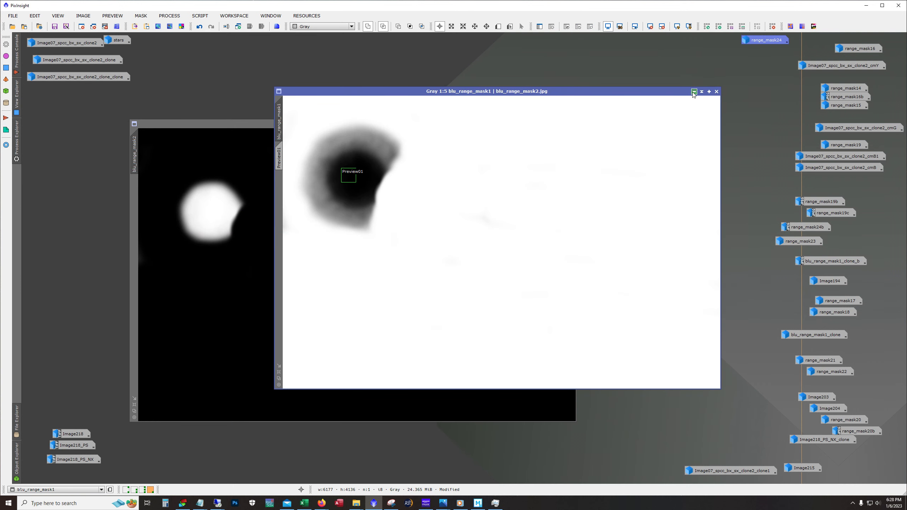
{"action": "left_click", "coordinate": [694, 92]}
{"action": "left_click", "coordinate": [550, 126]}
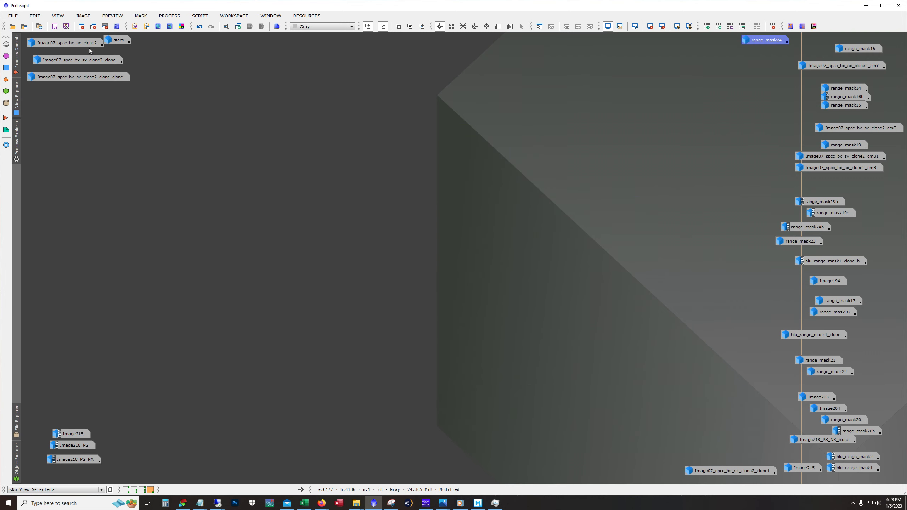
Restore the stars image from its icon and undo three processing steps.
{"action": "double_click", "coordinate": [118, 41]}
{"action": "left_click_drag", "start_coordinate": [340, 150], "coordinate": [353, 129]}
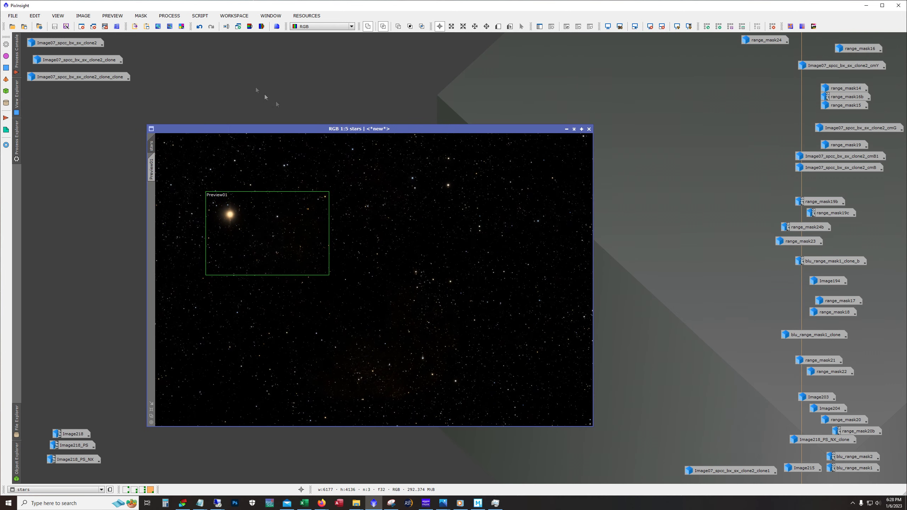
{"action": "left_click", "coordinate": [200, 27]}
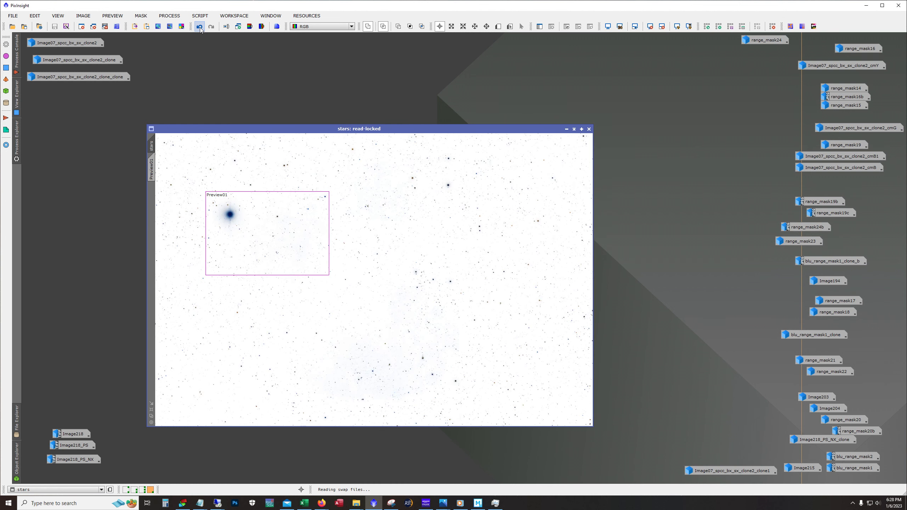
{"action": "left_click", "coordinate": [200, 28]}
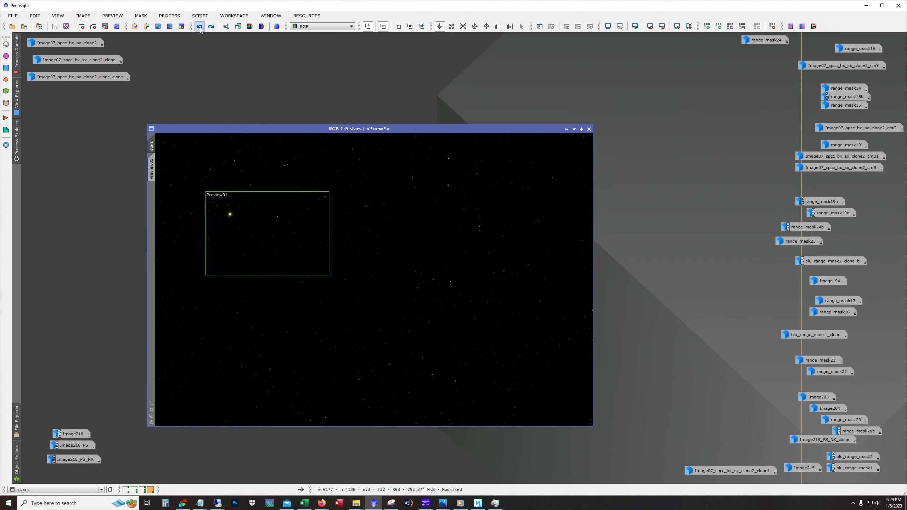
{"action": "left_click", "coordinate": [200, 26]}
Redo three steps on the stars image to restore its brighter stretch.
{"action": "scroll", "coordinate": [370, 252], "scroll_direction": "down", "scroll_amount": 1}
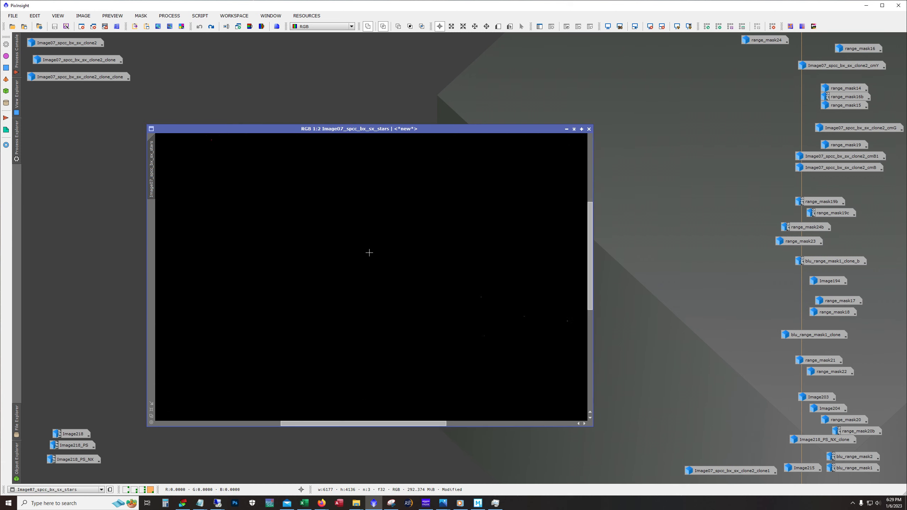
{"action": "scroll", "coordinate": [371, 252], "scroll_direction": "up", "scroll_amount": 1}
{"action": "scroll", "coordinate": [370, 252], "scroll_direction": "down", "scroll_amount": 1}
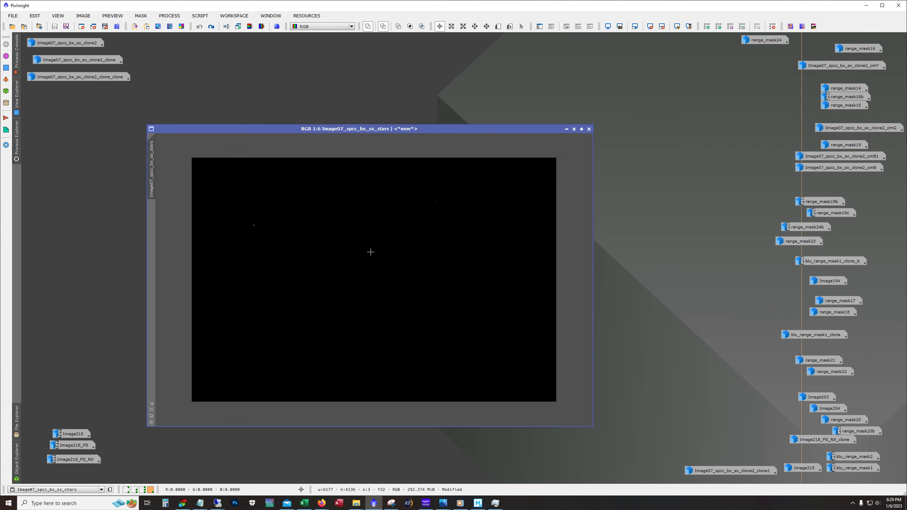
{"action": "scroll", "coordinate": [371, 252], "scroll_direction": "up", "scroll_amount": 1}
{"action": "left_click", "coordinate": [212, 27]}
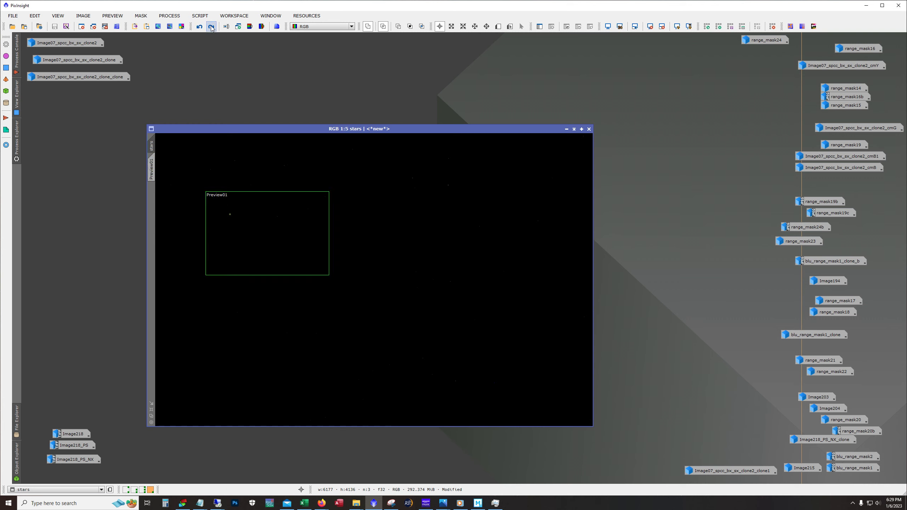
{"action": "left_click", "coordinate": [211, 27]}
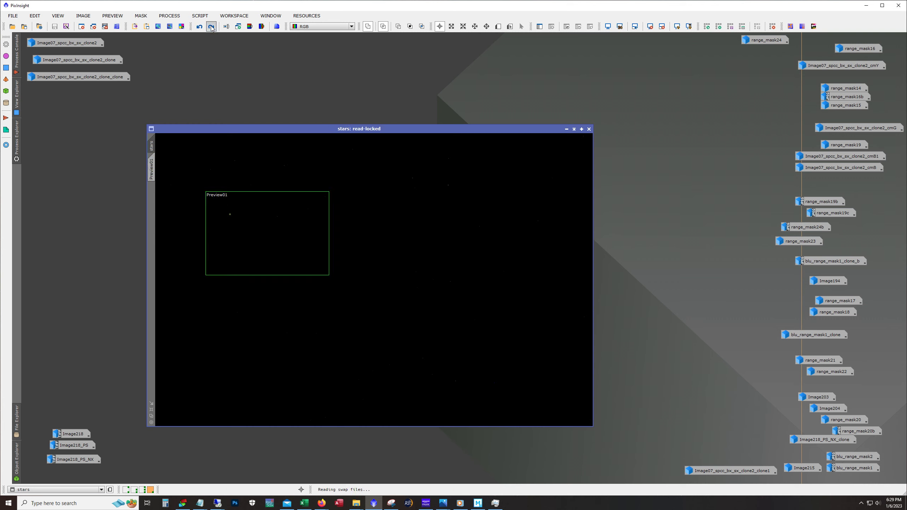
{"action": "left_click", "coordinate": [211, 26]}
Zoom in to inspect the star colours, zoom back out, and redo the next step.
{"action": "scroll", "coordinate": [435, 318], "scroll_direction": "up", "scroll_amount": 5}
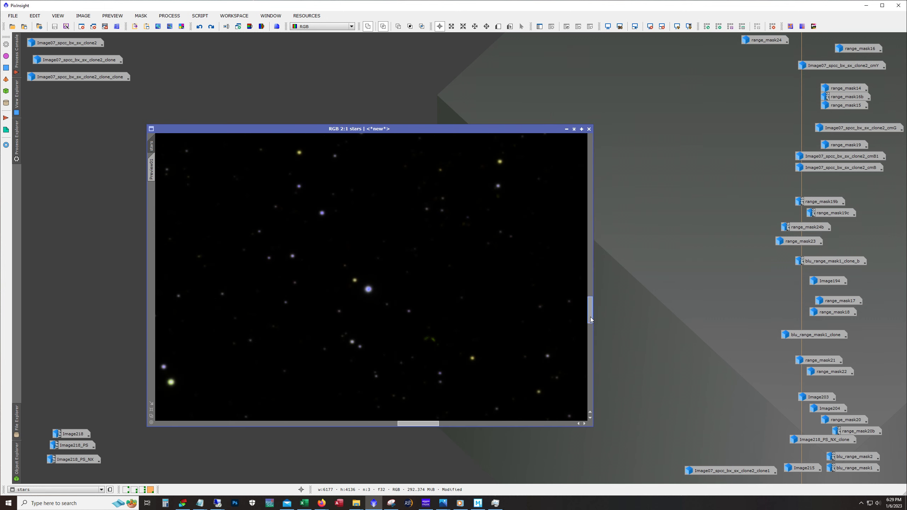
{"action": "scroll", "coordinate": [591, 310], "scroll_direction": "up", "scroll_amount": 3}
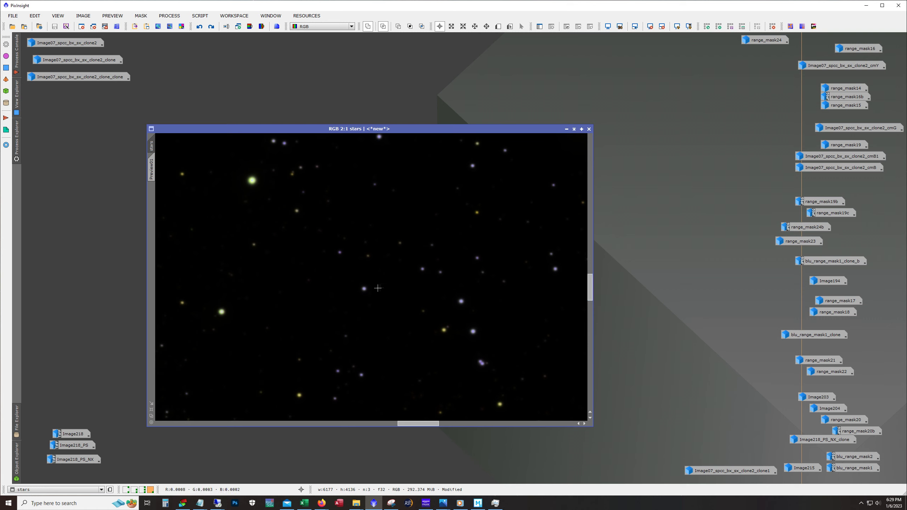
{"action": "scroll", "coordinate": [594, 257], "scroll_direction": "up", "scroll_amount": 5}
{"action": "scroll", "coordinate": [595, 261], "scroll_direction": "down", "scroll_amount": 1}
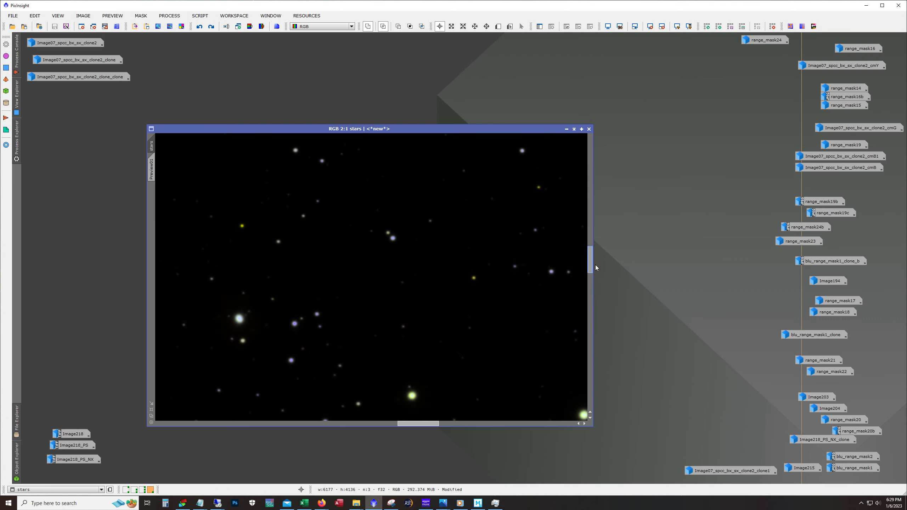
{"action": "mouse_move", "coordinate": [419, 426]}
{"action": "left_mouse_down"}
{"action": "mouse_move", "coordinate": [391, 426]}
{"action": "mouse_move", "coordinate": [413, 426]}
{"action": "left_mouse_up"}
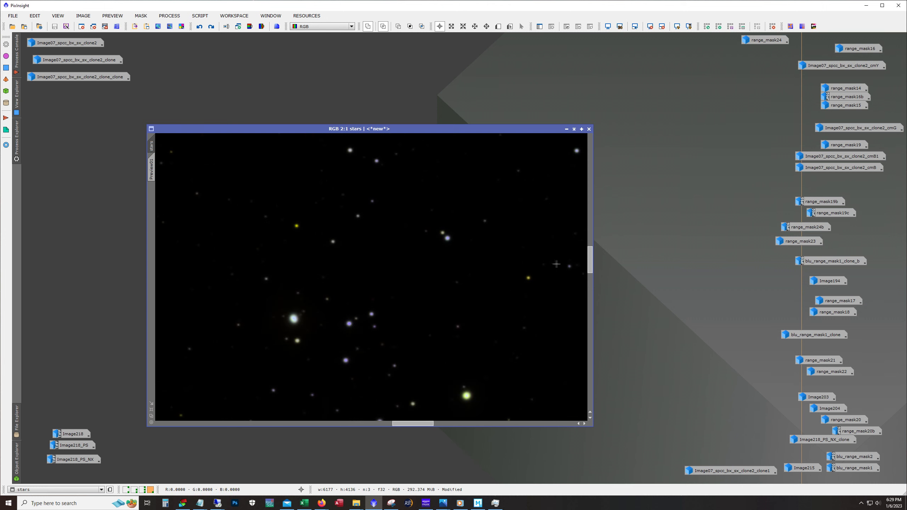
{"action": "mouse_move", "coordinate": [586, 267]}
{"action": "left_mouse_down"}
{"action": "mouse_move", "coordinate": [587, 294]}
{"action": "mouse_move", "coordinate": [585, 282]}
{"action": "left_mouse_up"}
{"action": "scroll", "coordinate": [403, 283], "scroll_direction": "up", "scroll_amount": 1}
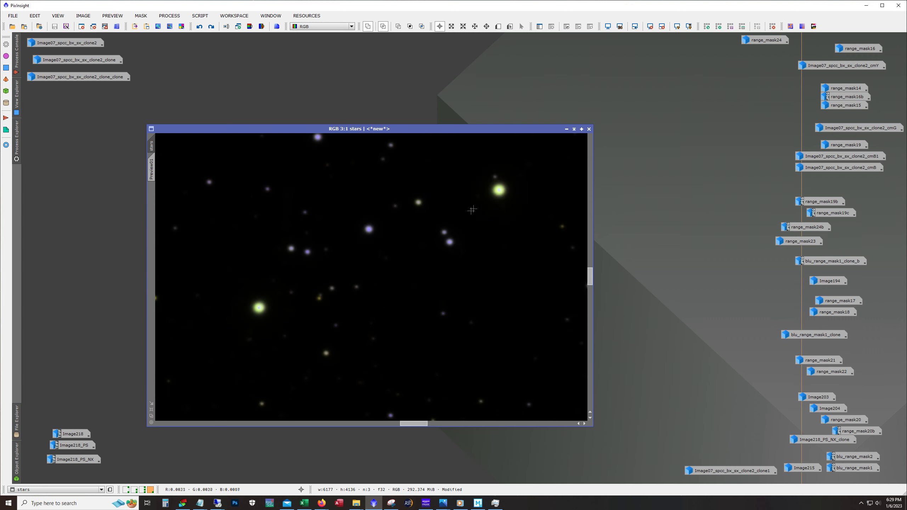
{"action": "left_click_drag", "start_coordinate": [587, 279], "coordinate": [576, 316]}
{"action": "scroll", "coordinate": [437, 226], "scroll_direction": "up", "scroll_amount": 1}
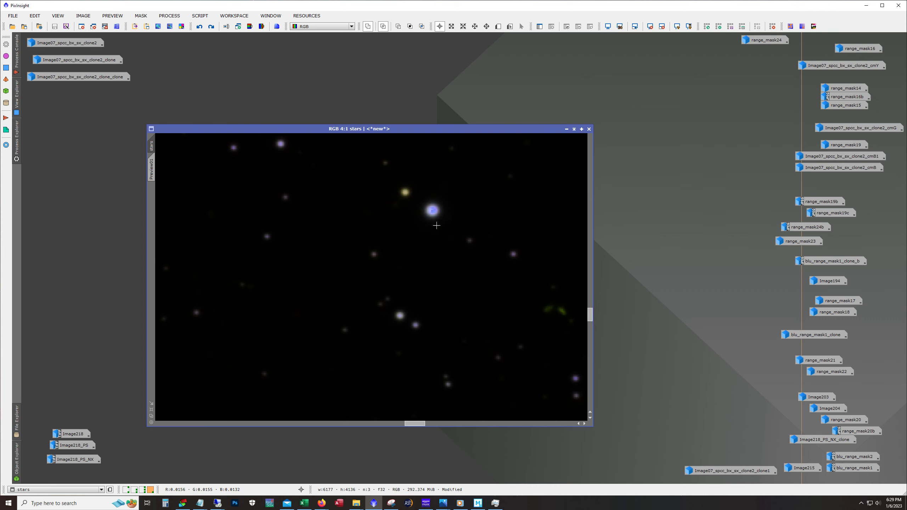
{"action": "scroll", "coordinate": [437, 226], "scroll_direction": "up", "scroll_amount": 2}
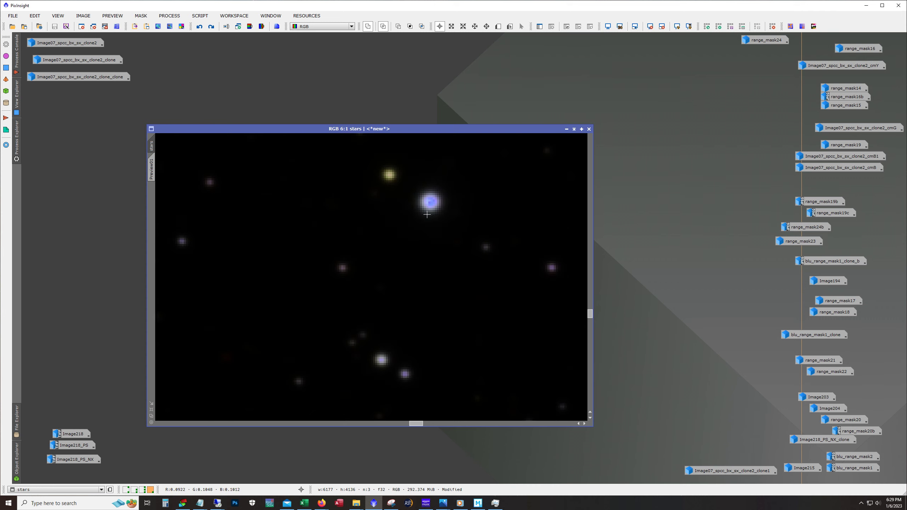
{"action": "scroll", "coordinate": [427, 215], "scroll_direction": "down", "scroll_amount": 8}
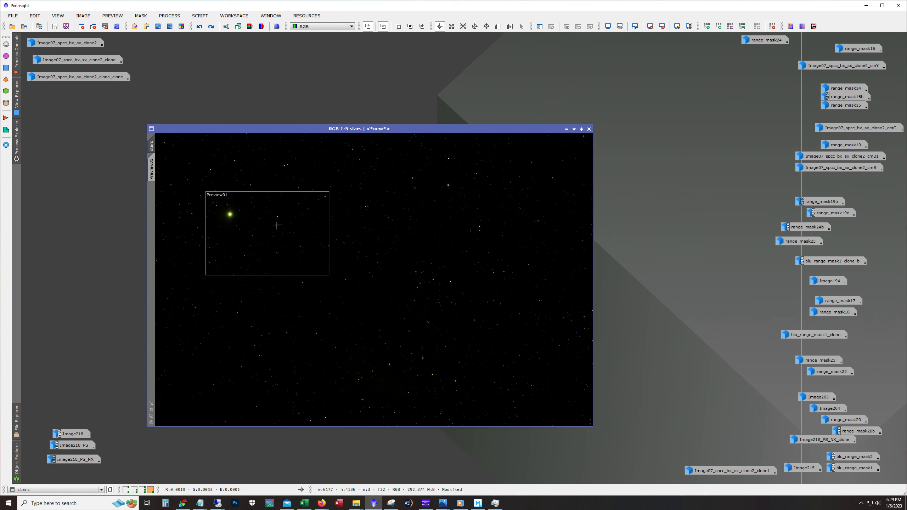
{"action": "scroll", "coordinate": [266, 230], "scroll_direction": "up", "scroll_amount": 1}
{"action": "scroll", "coordinate": [267, 230], "scroll_direction": "down", "scroll_amount": 2}
{"action": "left_click", "coordinate": [212, 27]}
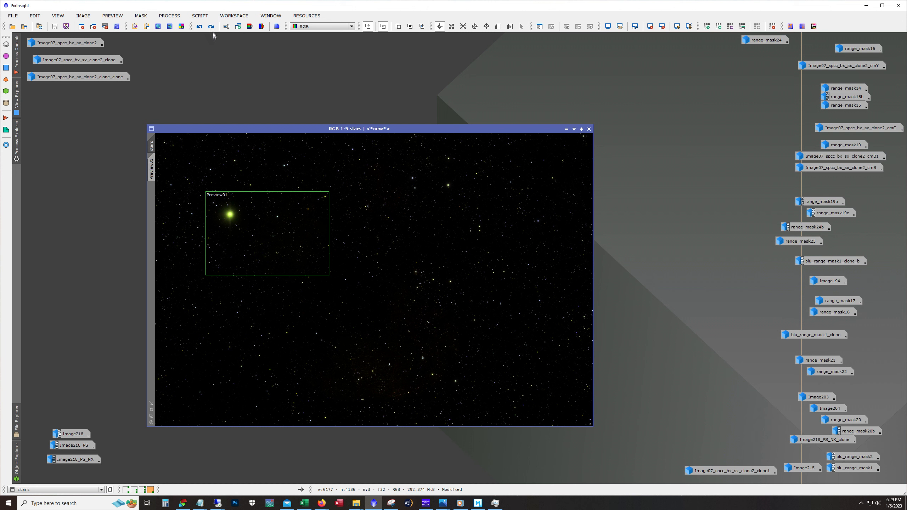
Toggle history to compare the bright star's green-tinted and orange colours, ending on orange.
{"action": "left_click", "coordinate": [211, 27]}
{"action": "left_click", "coordinate": [211, 28]}
{"action": "left_click", "coordinate": [199, 28]}
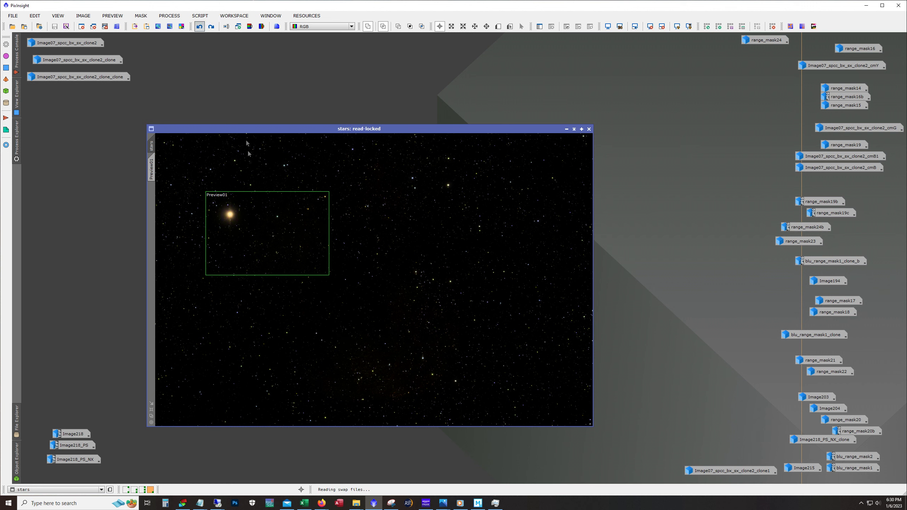
{"action": "scroll", "coordinate": [236, 216], "scroll_direction": "up", "scroll_amount": 3}
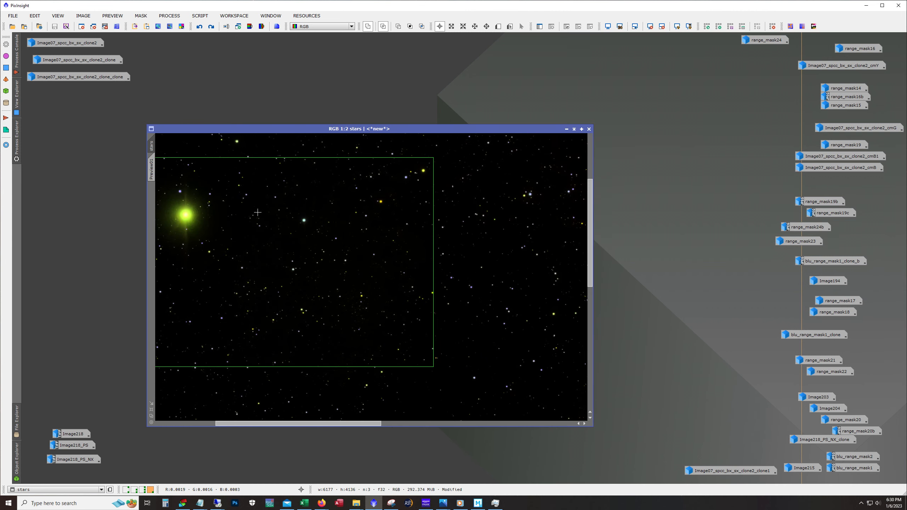
{"action": "left_click_drag", "start_coordinate": [306, 425], "coordinate": [277, 424]}
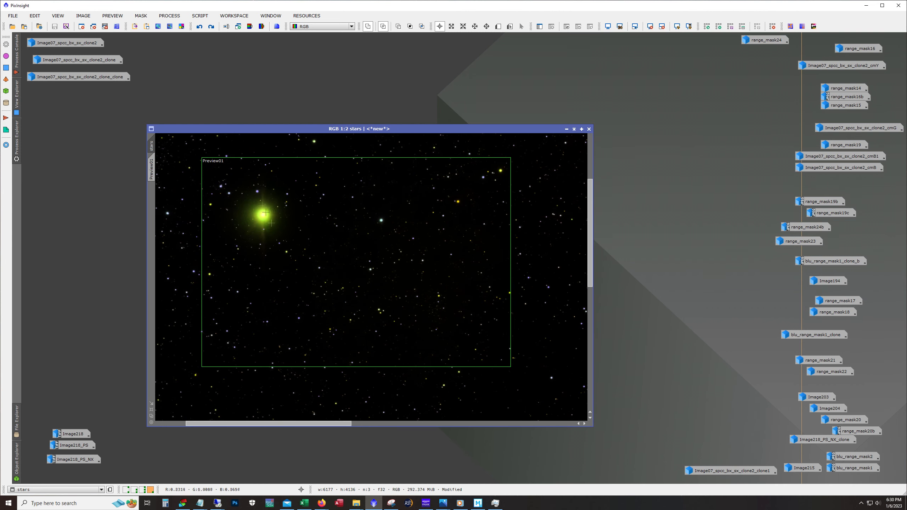
{"action": "left_click", "coordinate": [211, 27]}
Pan around the stretched stars, zoom out to 1:5, and step back in history.
{"action": "scroll", "coordinate": [331, 353], "scroll_direction": "up", "scroll_amount": 2}
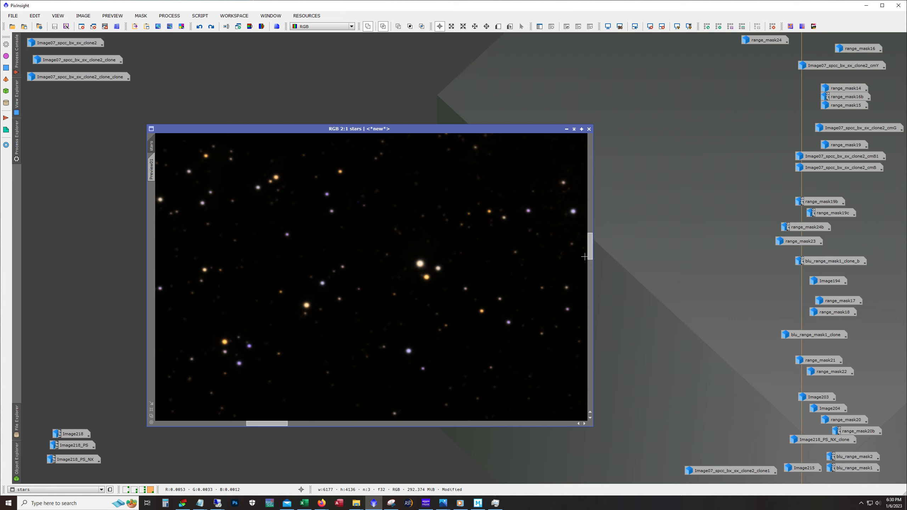
{"action": "left_click_drag", "start_coordinate": [590, 258], "coordinate": [594, 334]}
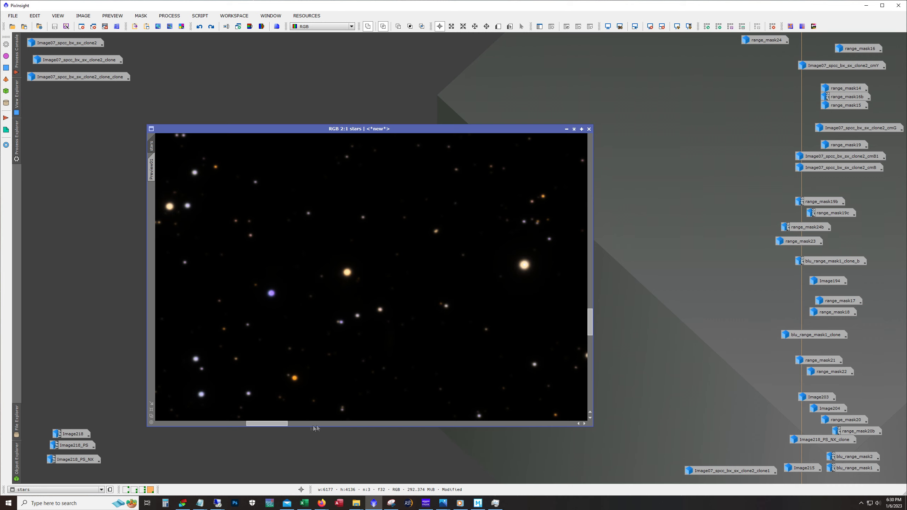
{"action": "left_click_drag", "start_coordinate": [287, 424], "coordinate": [411, 428]}
{"action": "left_click_drag", "start_coordinate": [591, 325], "coordinate": [596, 379]}
{"action": "scroll", "coordinate": [411, 313], "scroll_direction": "down", "scroll_amount": 1}
{"action": "scroll", "coordinate": [410, 313], "scroll_direction": "down", "scroll_amount": 4}
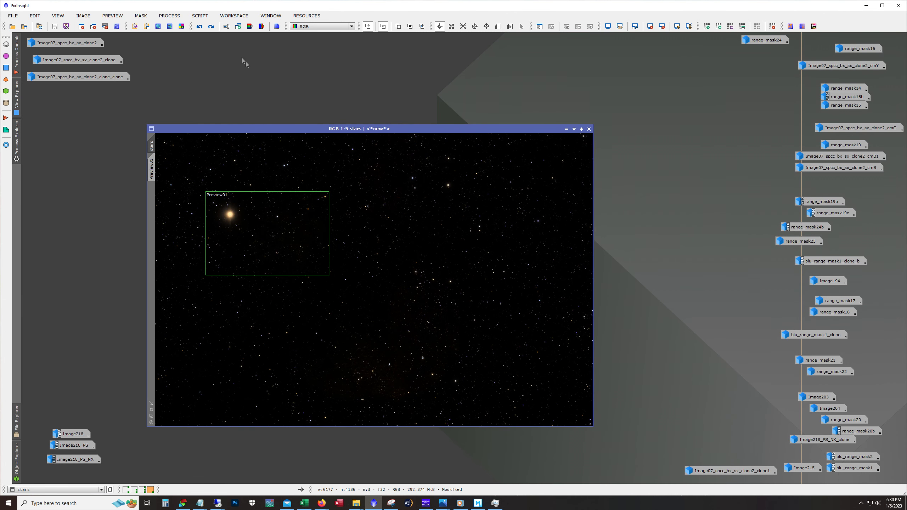
{"action": "left_click", "coordinate": [211, 27]}
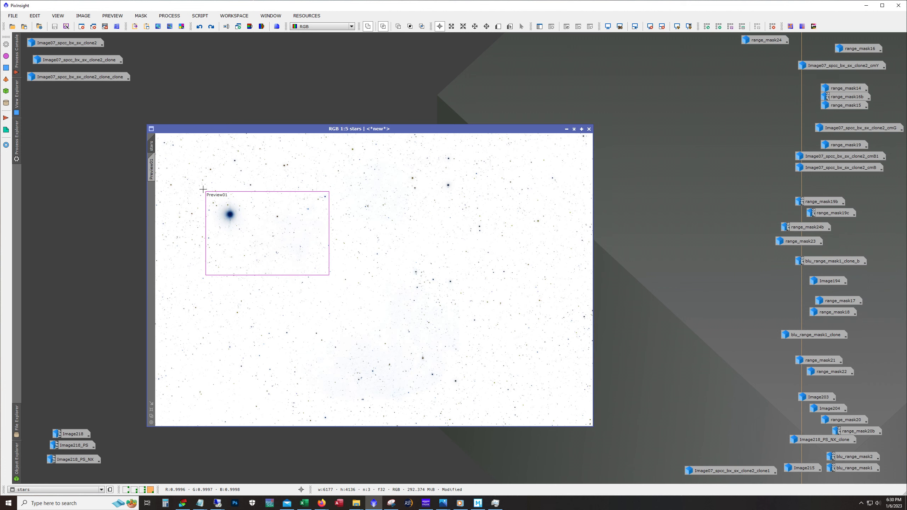
Toggle the colour boost step, returning to the normal dark star field, and zoom in.
{"action": "left_click", "coordinate": [213, 28]}
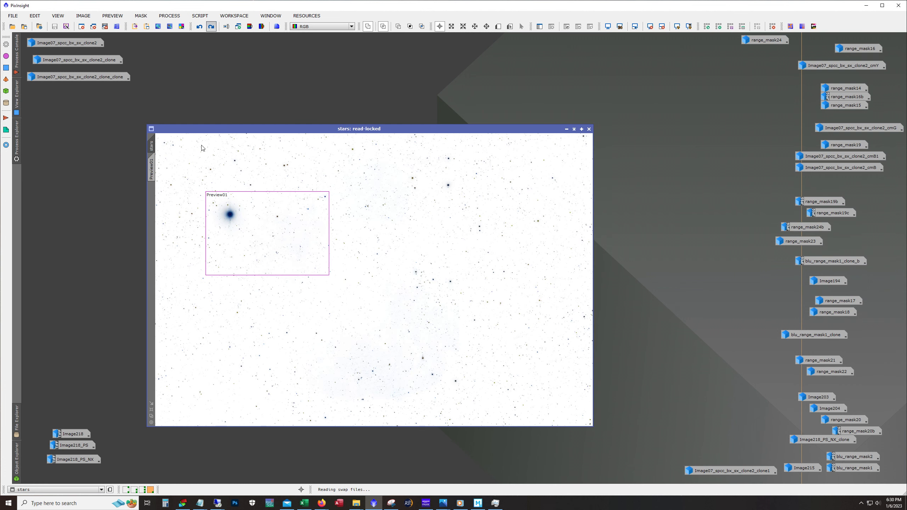
{"action": "left_click", "coordinate": [211, 28]}
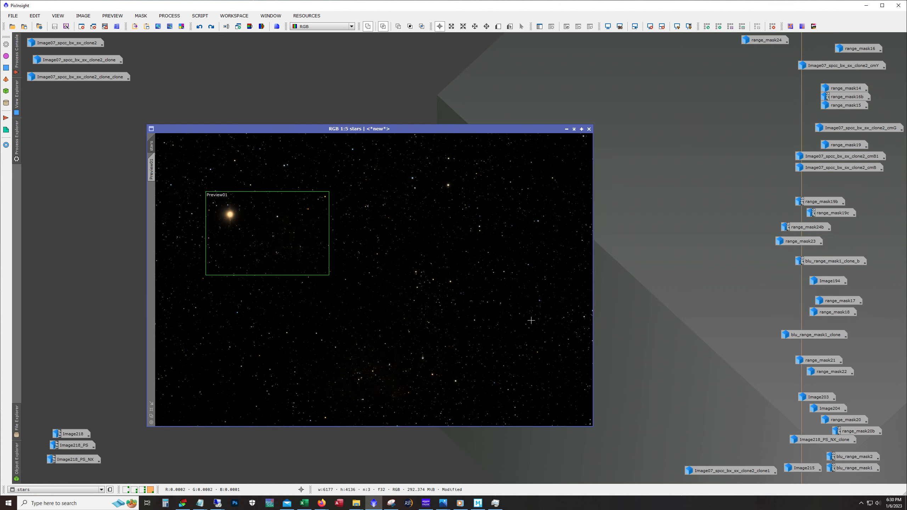
{"action": "scroll", "coordinate": [530, 320], "scroll_direction": "up", "scroll_amount": 3}
{"action": "scroll", "coordinate": [531, 320], "scroll_direction": "up", "scroll_amount": 1}
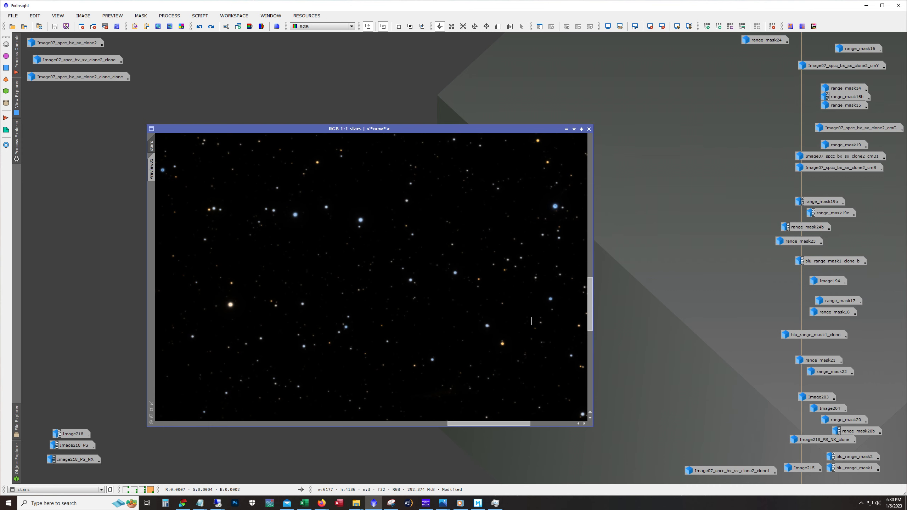
{"action": "left_click_drag", "start_coordinate": [591, 314], "coordinate": [591, 404]}
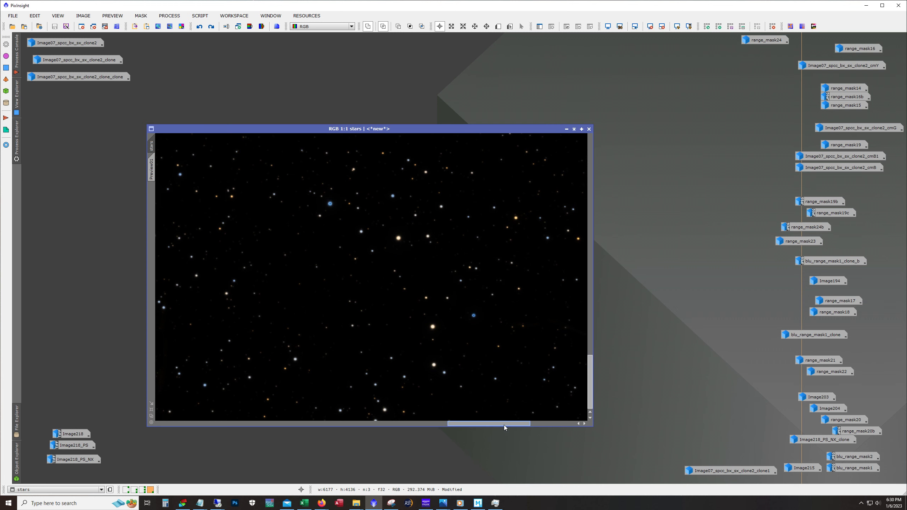
{"action": "left_click_drag", "start_coordinate": [504, 426], "coordinate": [381, 425]}
Zoom back out over the star field and minimize the stars image.
{"action": "scroll", "coordinate": [270, 306], "scroll_direction": "down", "scroll_amount": 4}
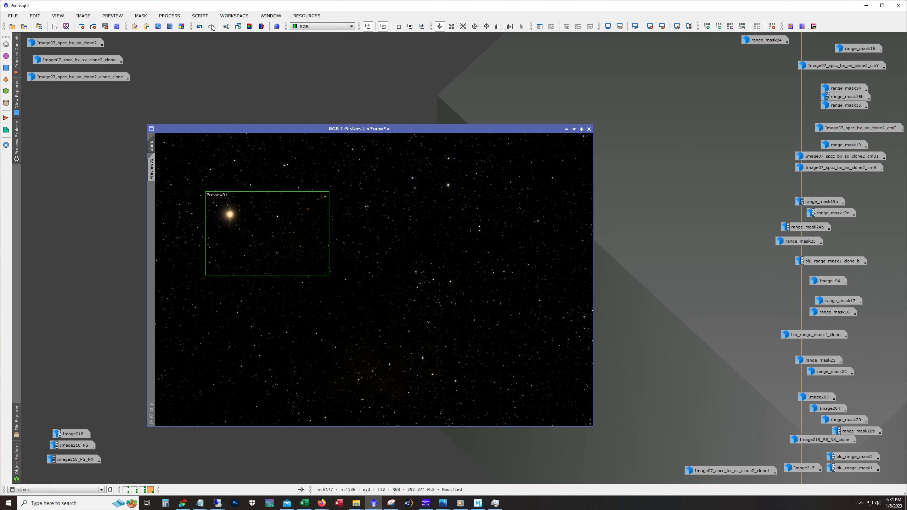
{"action": "scroll", "coordinate": [418, 317], "scroll_direction": "up", "scroll_amount": 3}
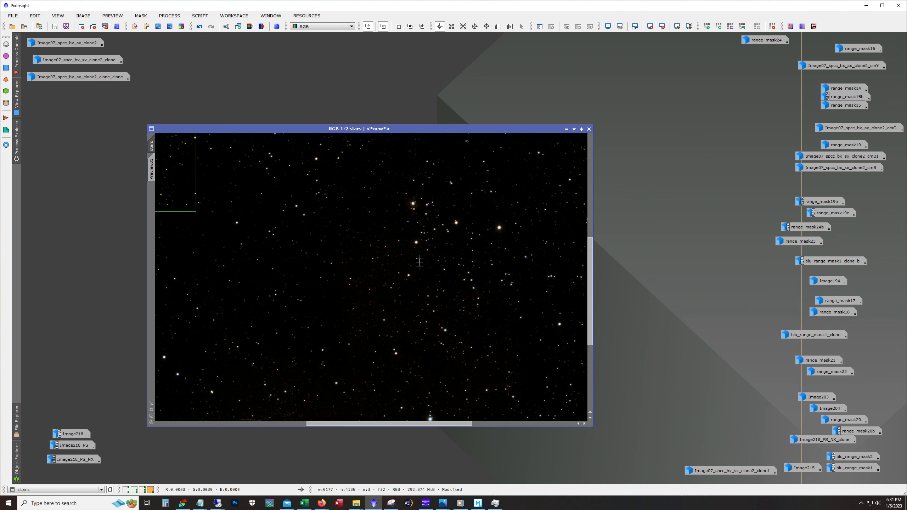
{"action": "scroll", "coordinate": [420, 262], "scroll_direction": "down", "scroll_amount": 2}
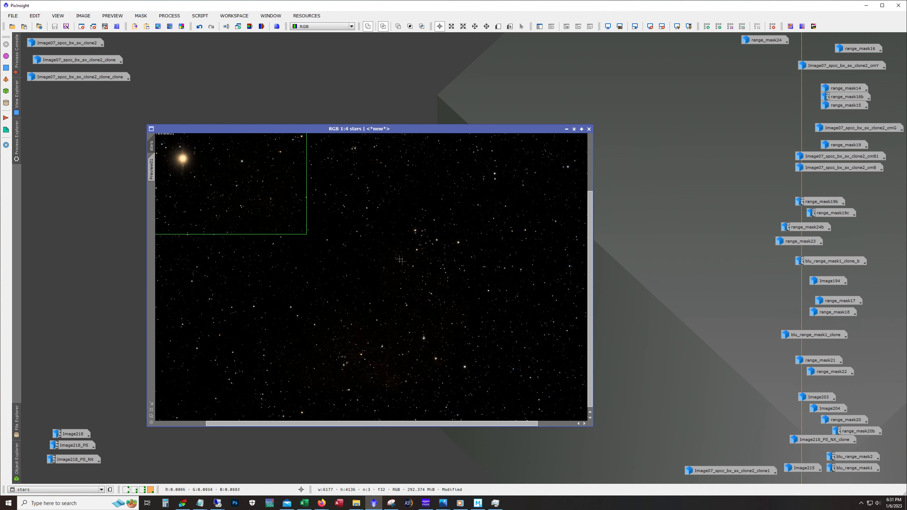
{"action": "scroll", "coordinate": [381, 255], "scroll_direction": "down", "scroll_amount": 1}
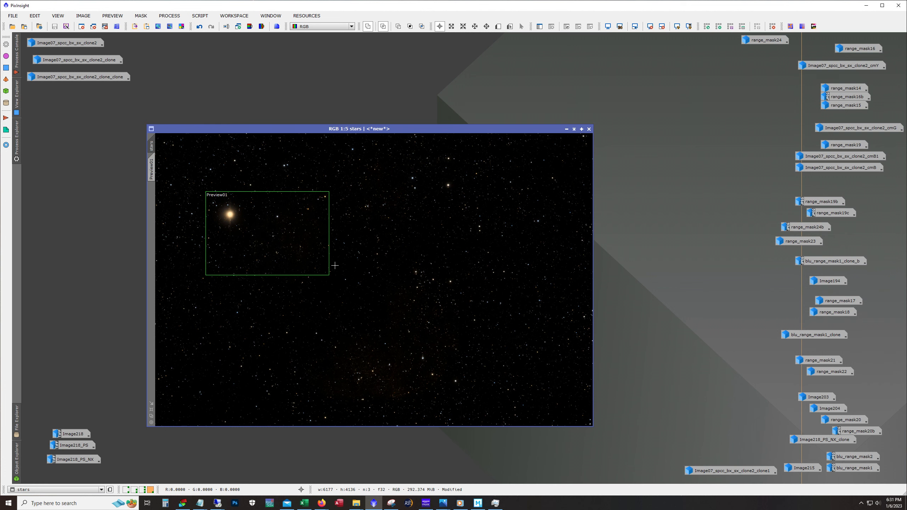
{"action": "scroll", "coordinate": [449, 354], "scroll_direction": "down", "scroll_amount": 1}
{"action": "scroll", "coordinate": [459, 359], "scroll_direction": "up", "scroll_amount": 1}
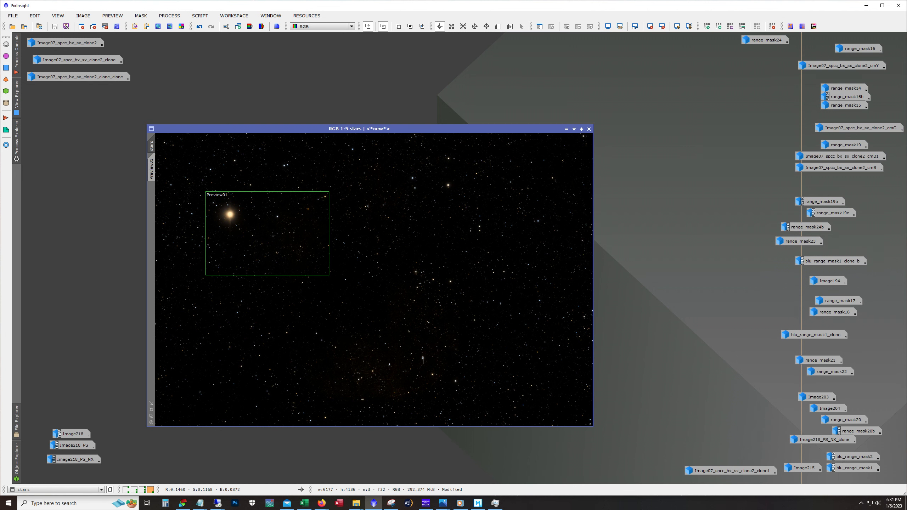
{"action": "left_click", "coordinate": [566, 129]}
Open Image218, Image218_PS and Image218_PS_NX, placing Image218_PS beside Image218.
{"action": "double_click", "coordinate": [71, 434]}
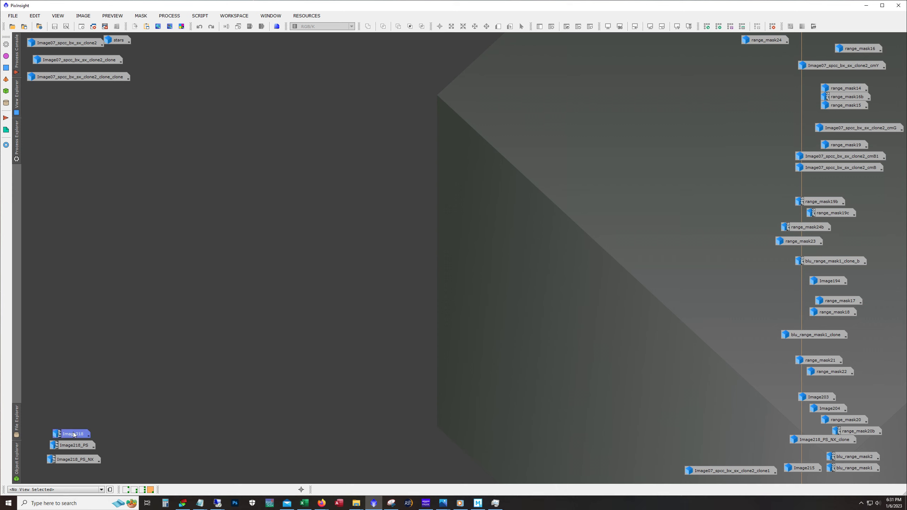
{"action": "left_click_drag", "start_coordinate": [258, 89], "coordinate": [319, 90]}
{"action": "mouse_move", "coordinate": [391, 503]}
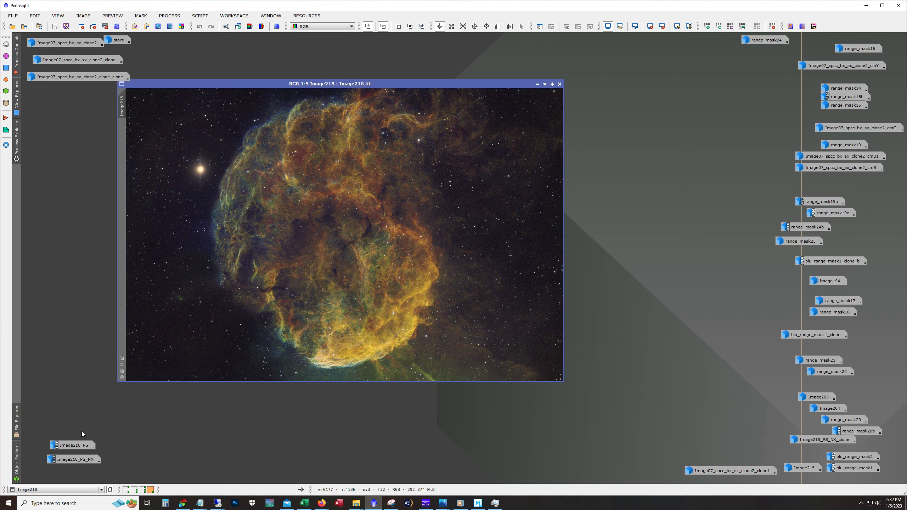
{"action": "double_click", "coordinate": [76, 444]}
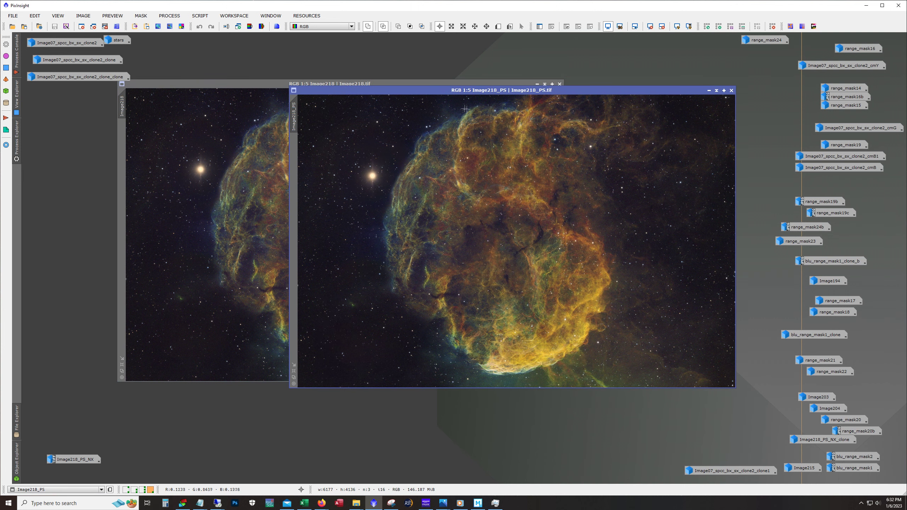
{"action": "left_click_drag", "start_coordinate": [451, 94], "coordinate": [413, 88]}
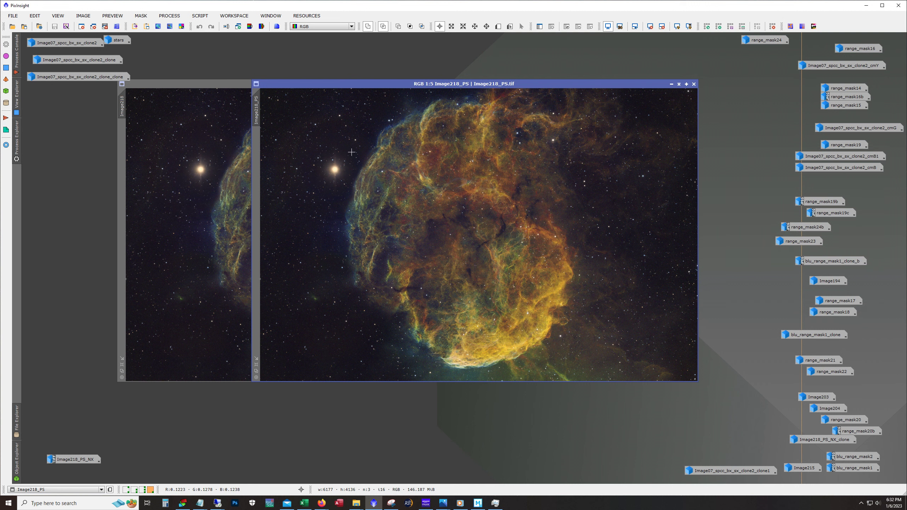
{"action": "left_click_drag", "start_coordinate": [365, 86], "coordinate": [277, 136]}
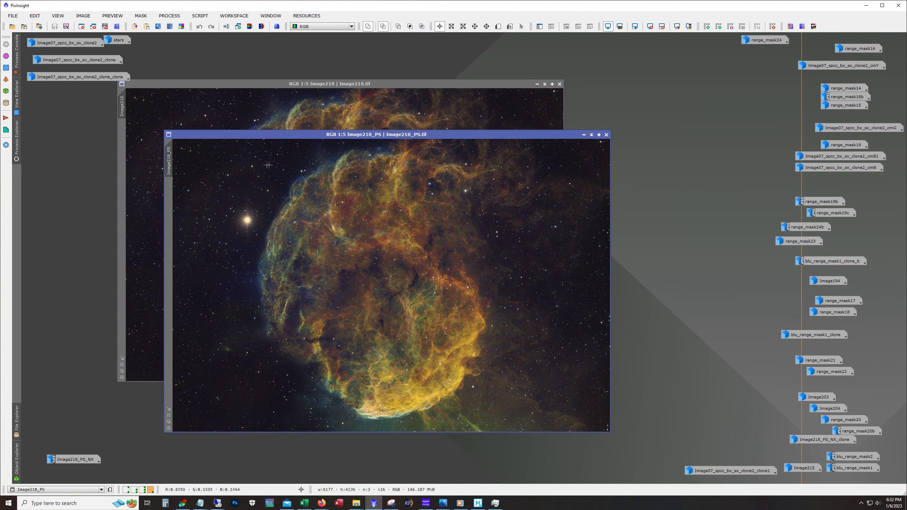
{"action": "left_click_drag", "start_coordinate": [300, 135], "coordinate": [382, 80]}
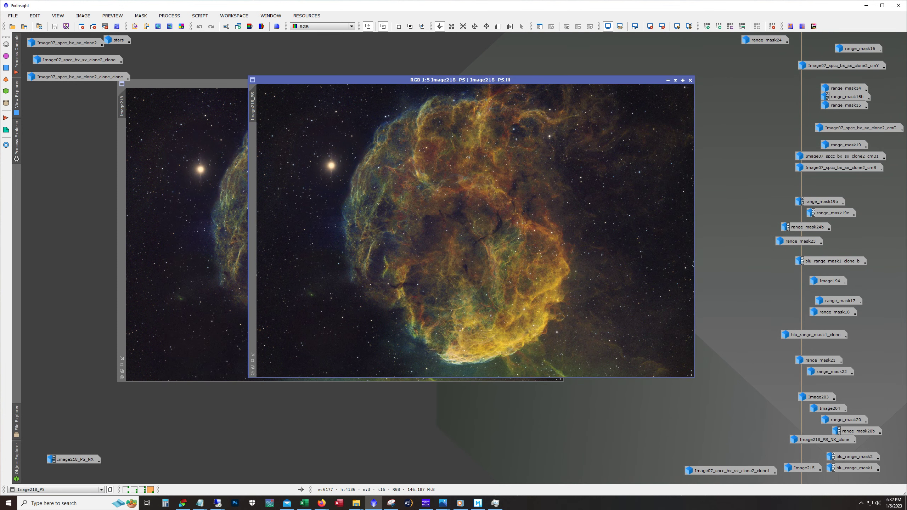
{"action": "left_click_drag", "start_coordinate": [494, 80], "coordinate": [384, 65]}
{"action": "double_click", "coordinate": [90, 459]}
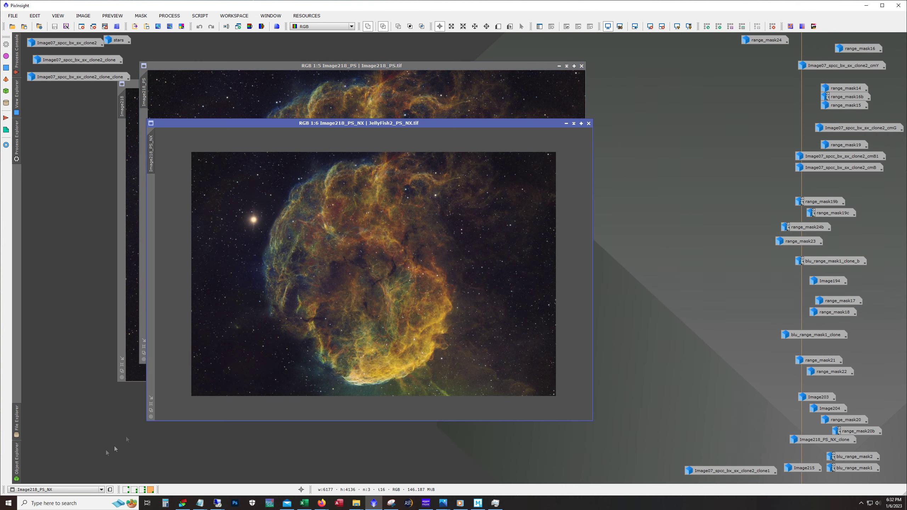
Move and enlarge the Image218_PS_NX window, zoom to 1:3, maximize, then restore it.
{"action": "left_click_drag", "start_coordinate": [342, 124], "coordinate": [310, 57]}
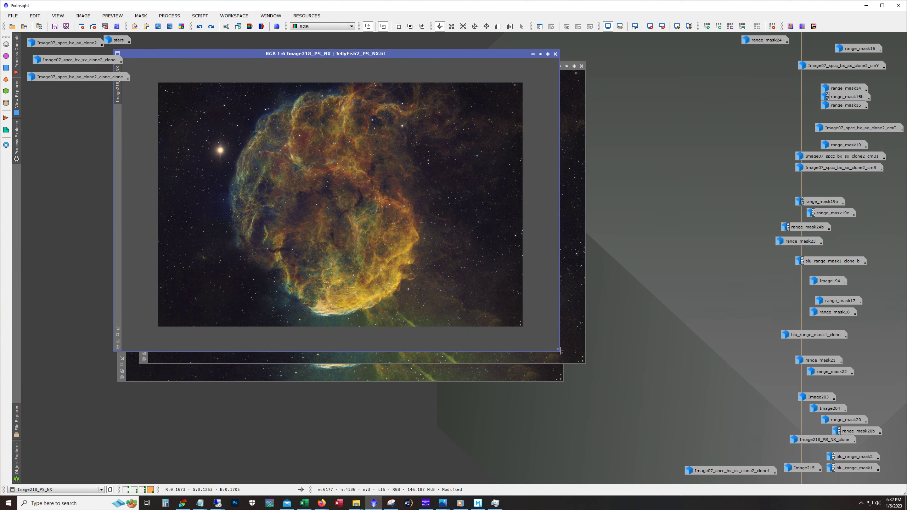
{"action": "left_click_drag", "start_coordinate": [560, 354], "coordinate": [776, 479]}
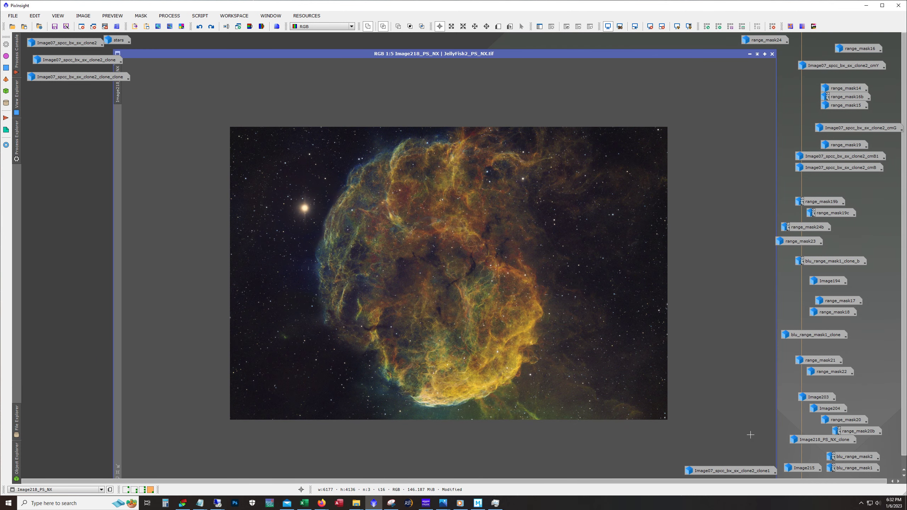
{"action": "scroll", "coordinate": [750, 435], "scroll_direction": "up", "scroll_amount": 1}
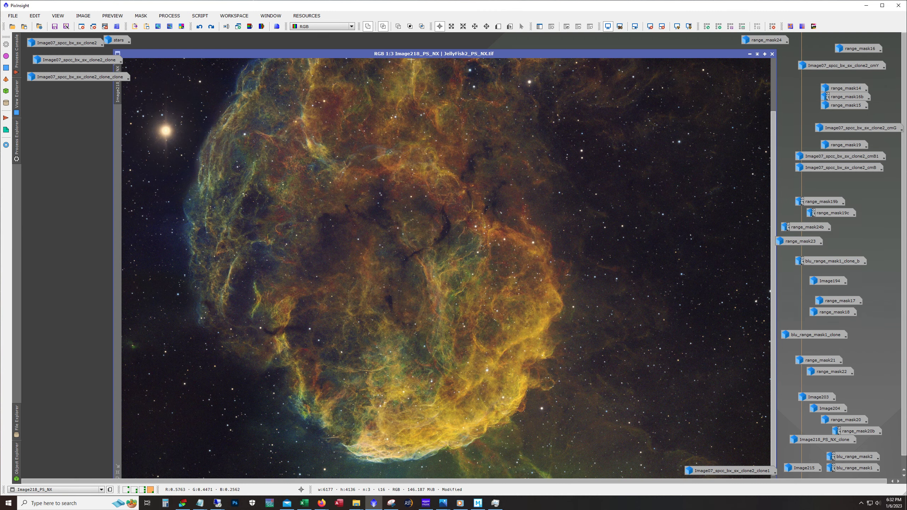
{"action": "left_click_drag", "start_coordinate": [407, 54], "coordinate": [387, 34]}
{"action": "left_click_drag", "start_coordinate": [751, 40], "coordinate": [778, 51]}
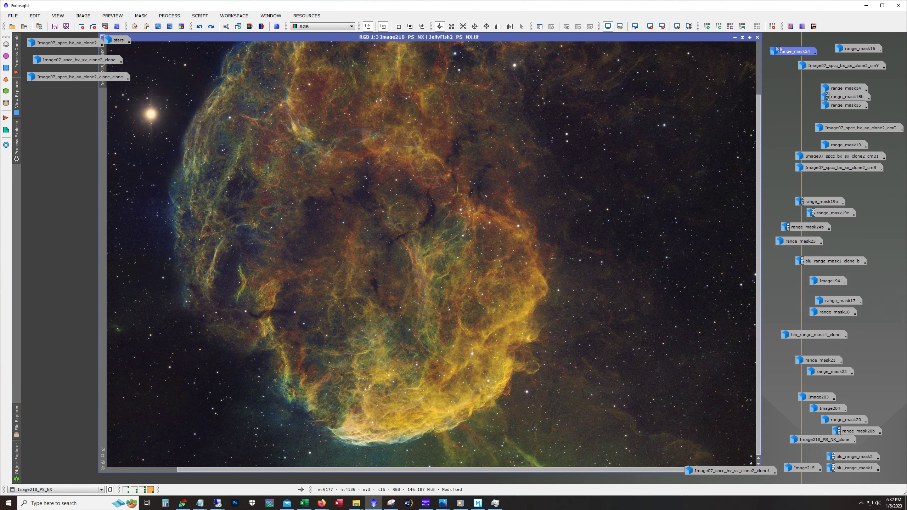
{"action": "left_click", "coordinate": [750, 37]}
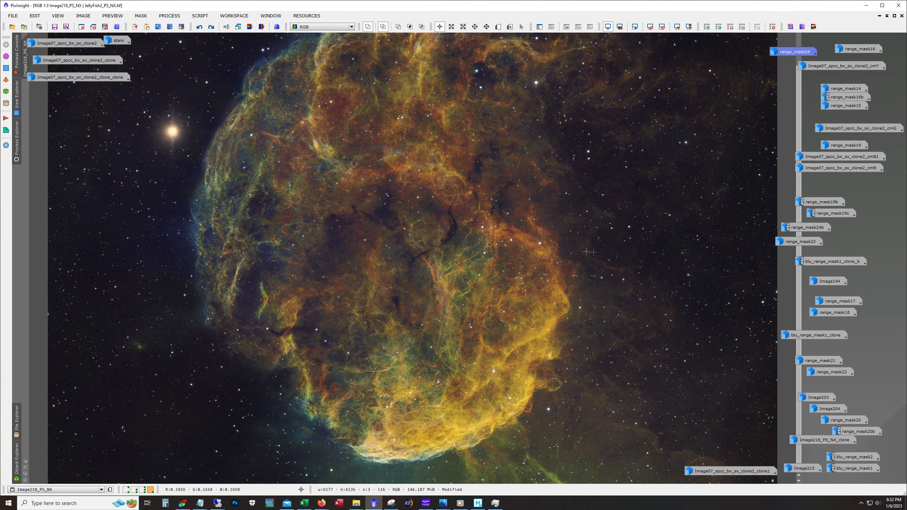
{"action": "left_click", "coordinate": [894, 15]}
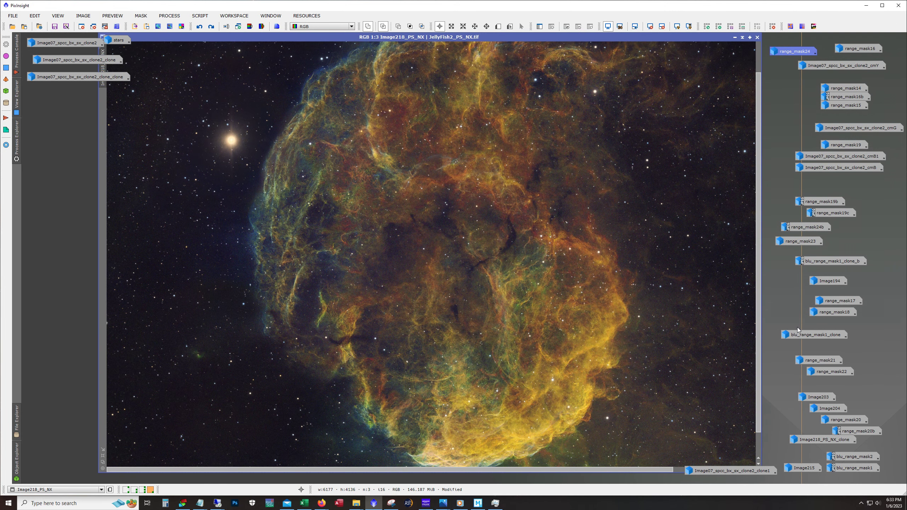